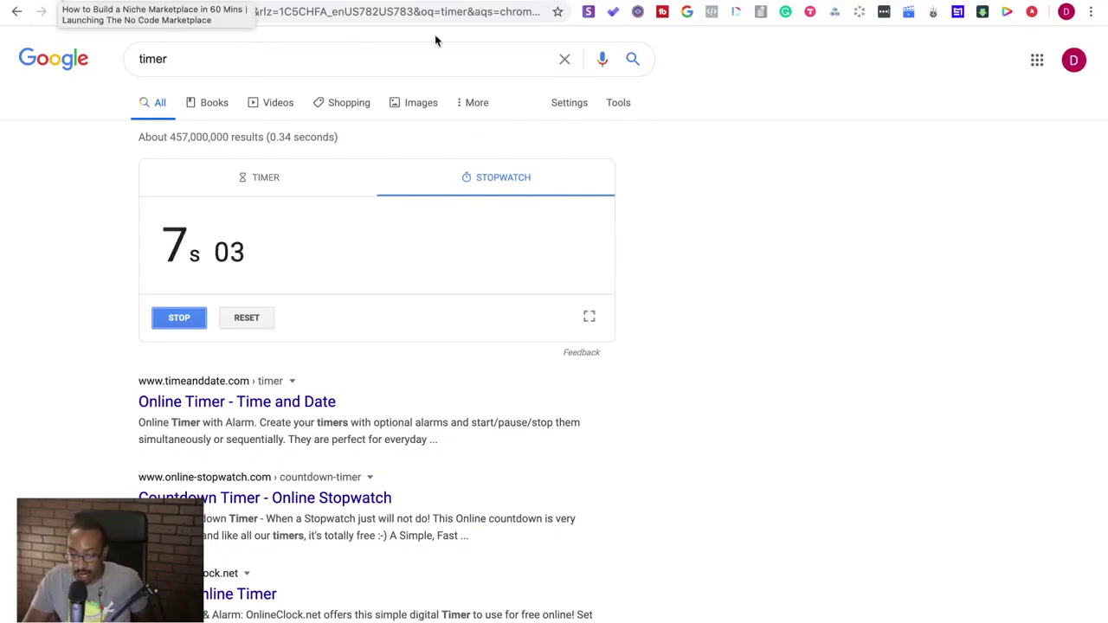
# - Switch to the Bluehost My Sites page and start creating a new site with WordPress
pyautogui.hotkey('ctrl', 'Tab')
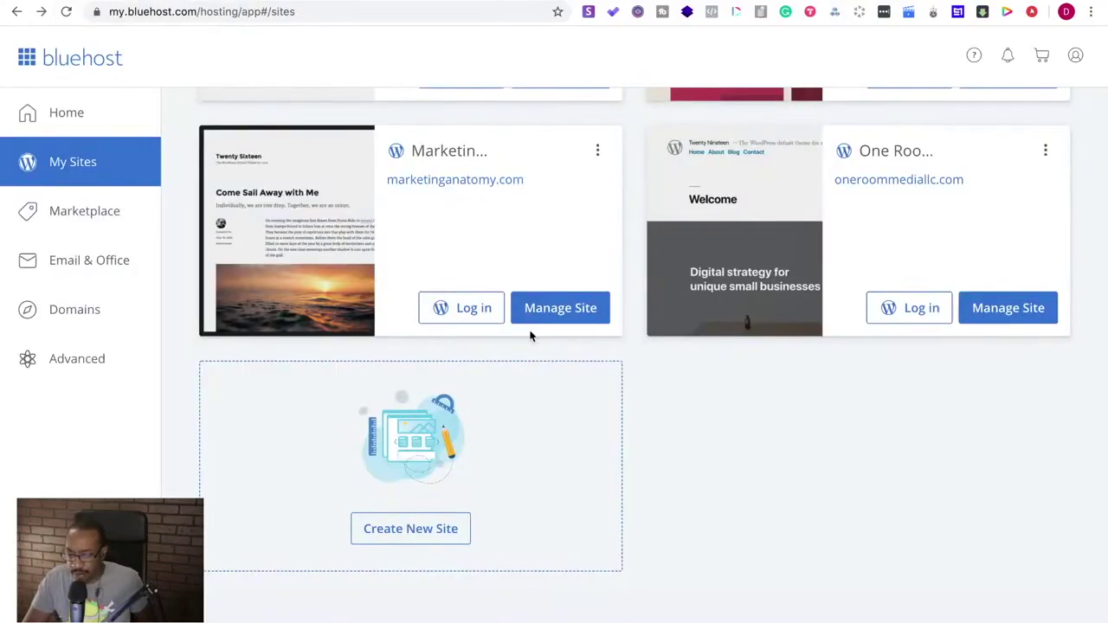
pyautogui.scroll(-5, 531, 363)
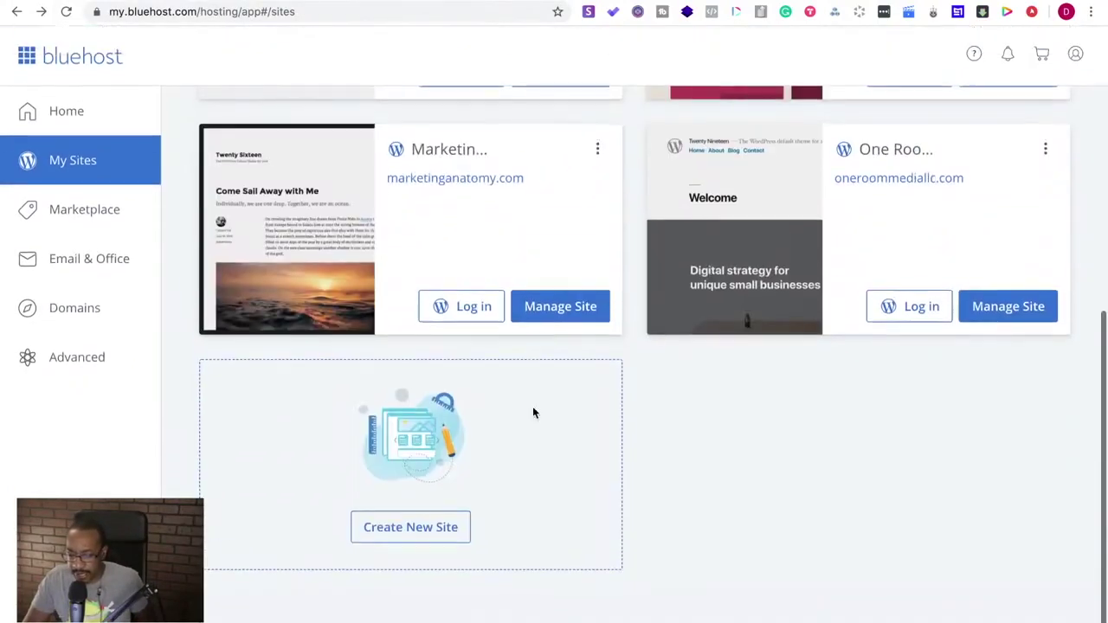
pyautogui.scroll(5, 712, 398)
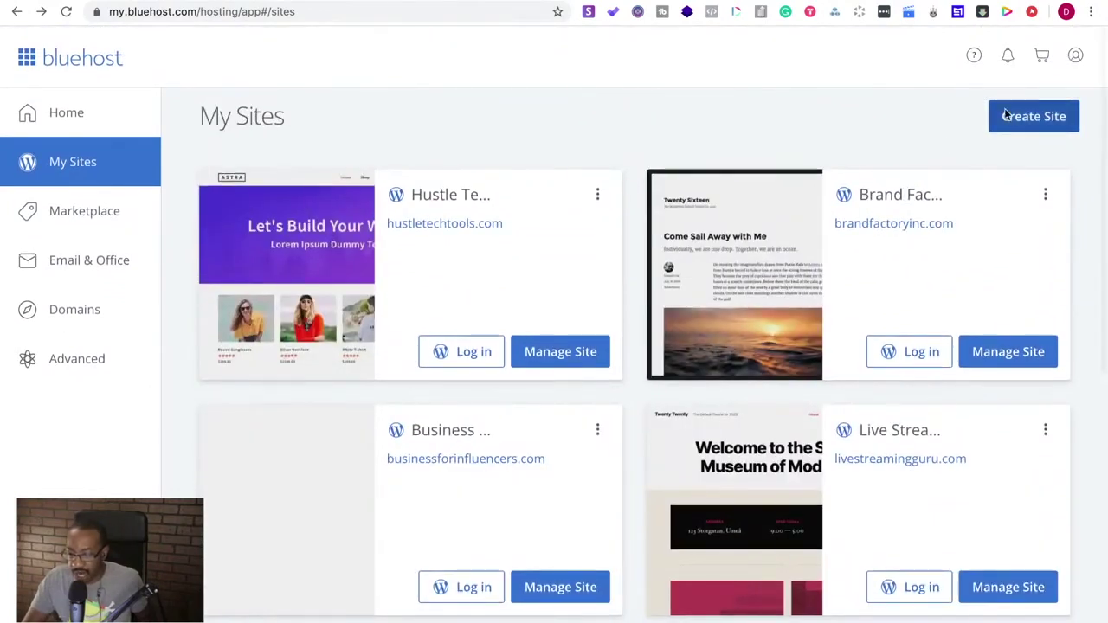
pyautogui.click(1010, 116)
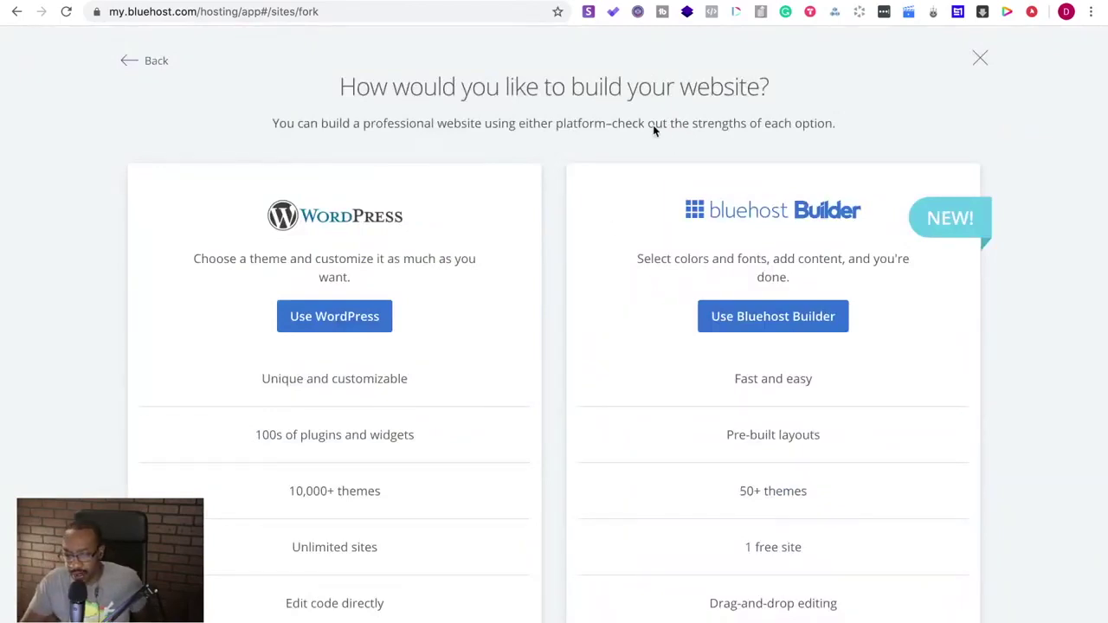
pyautogui.click(372, 319)
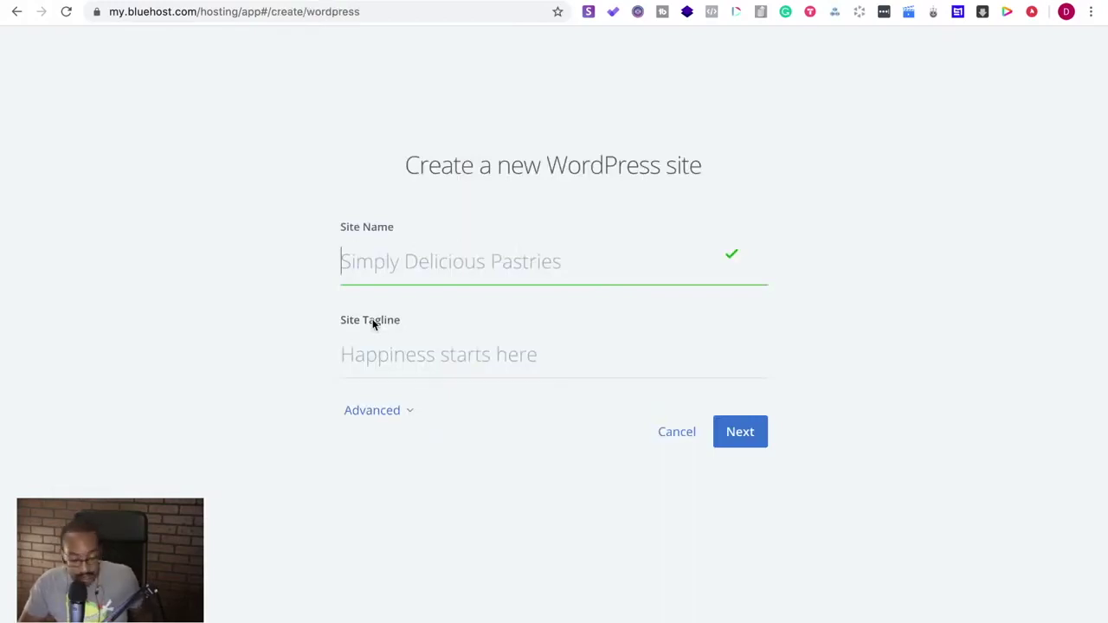
# - Name the new WordPress site The No Code Marketplace and continue to the domain choice
pyautogui.write('the')
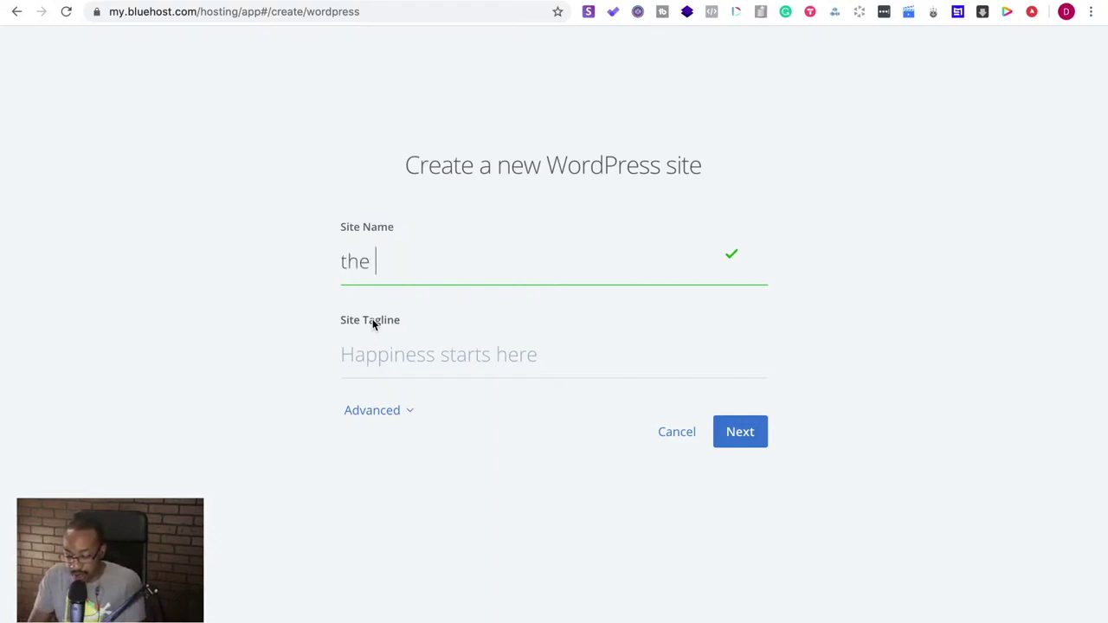
pyautogui.press('BackSpace')
pyautogui.press('BackSpace')
pyautogui.press('BackSpace')
pyautogui.press('BackSpace')
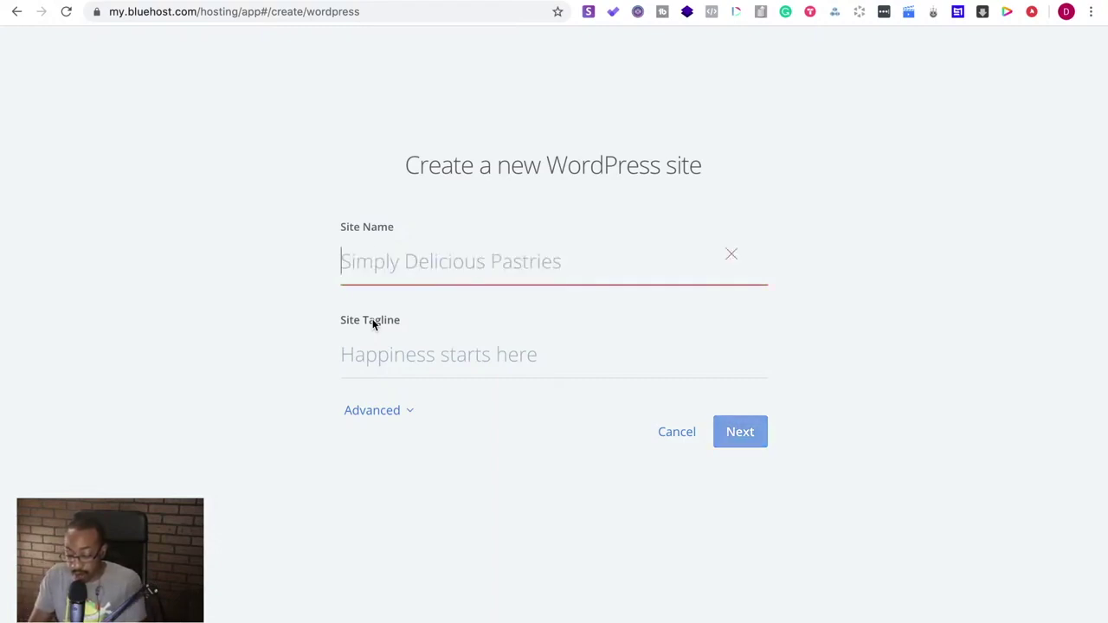
pyautogui.write('Th')
pyautogui.press('BackSpace')
pyautogui.write('he ')
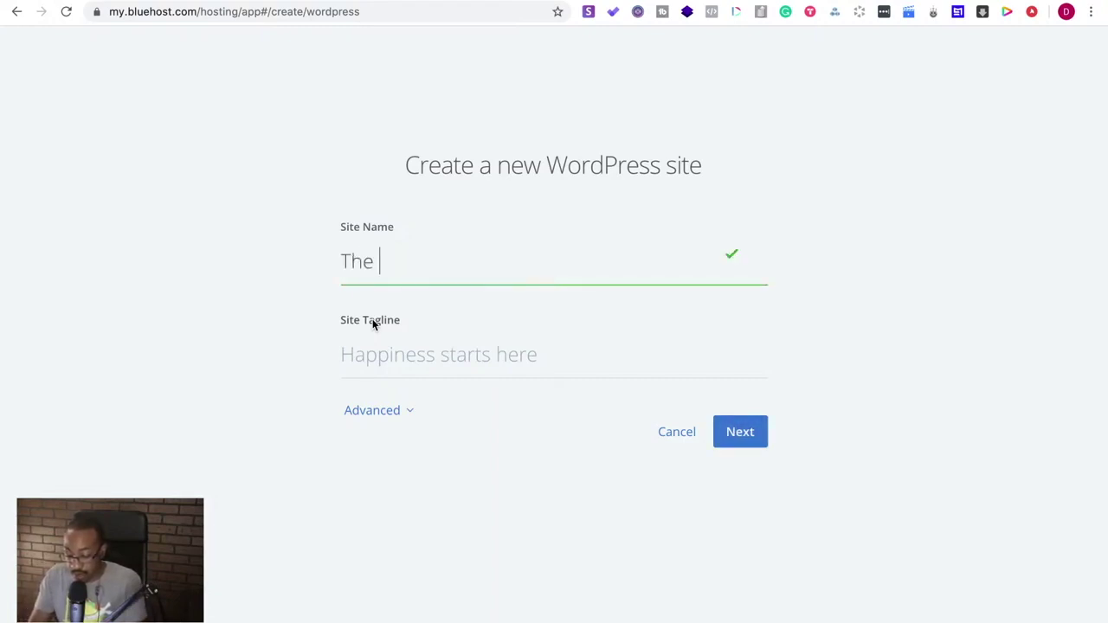
pyautogui.write('No Code Marketplace')
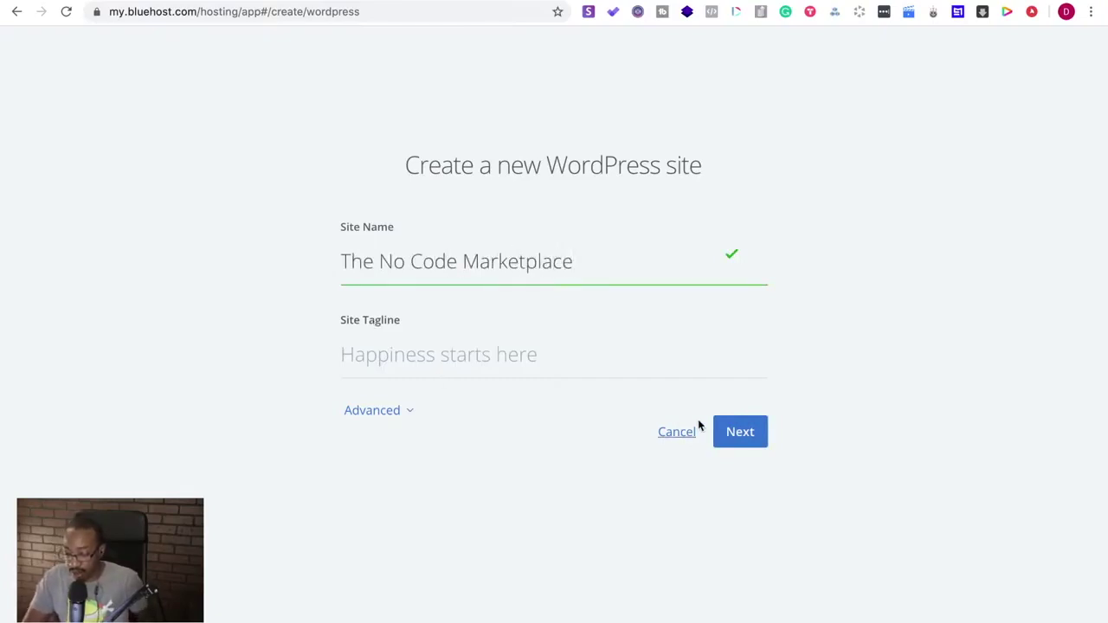
pyautogui.click(735, 430)
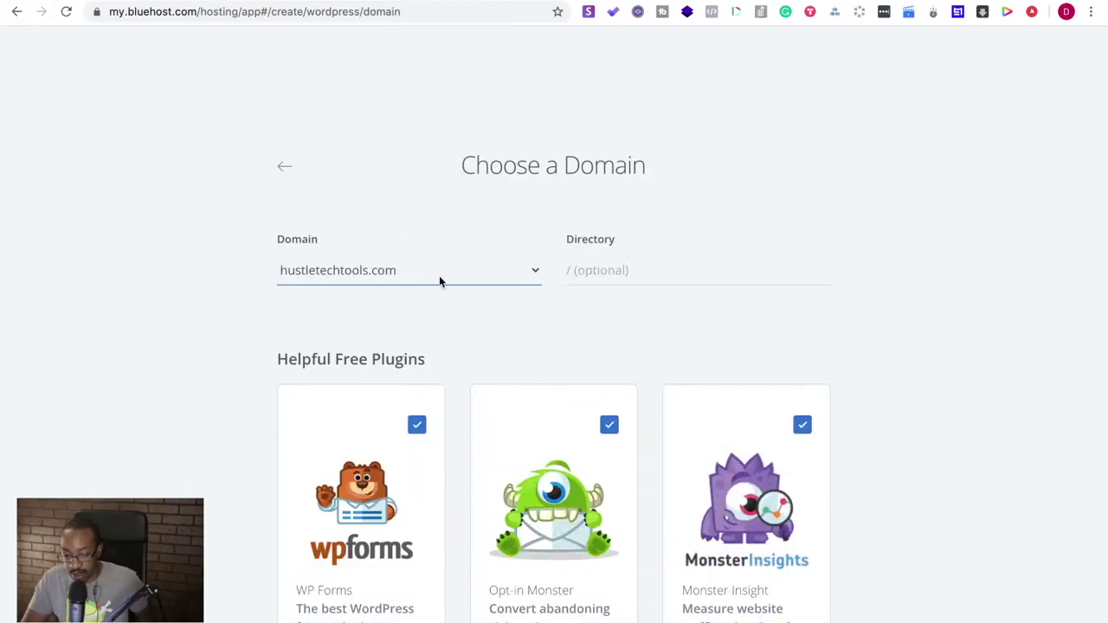
# - Assign the domain thenocodemarketplace.com to the site, keep the three suggested free plugins, and start the site setup
pyautogui.click(439, 279)
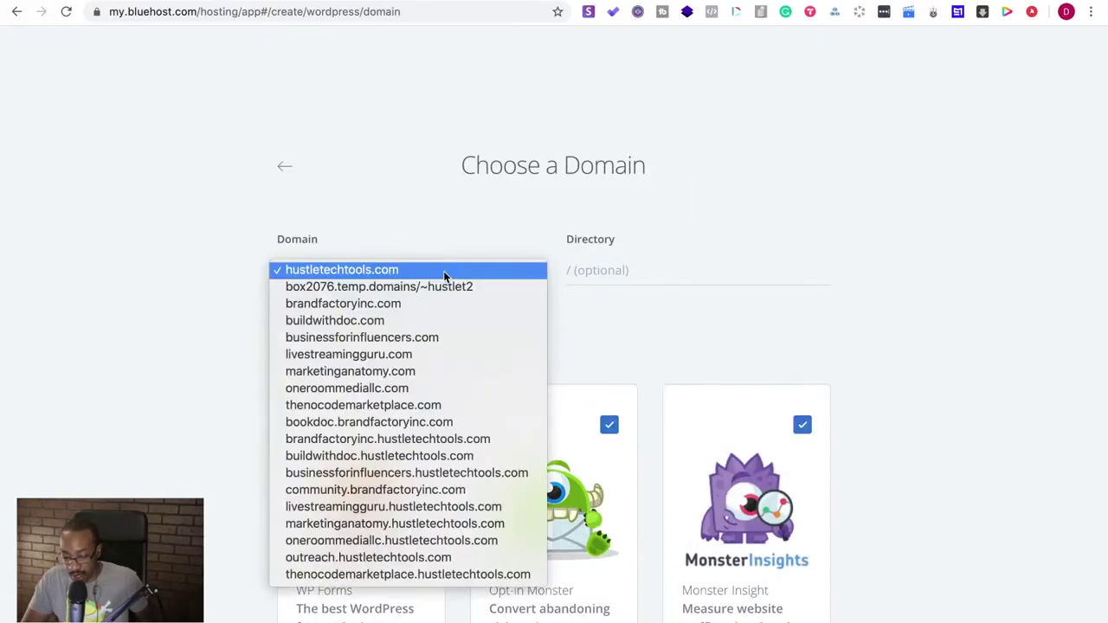
pyautogui.click(439, 403)
pyautogui.scroll(-3, 507, 287)
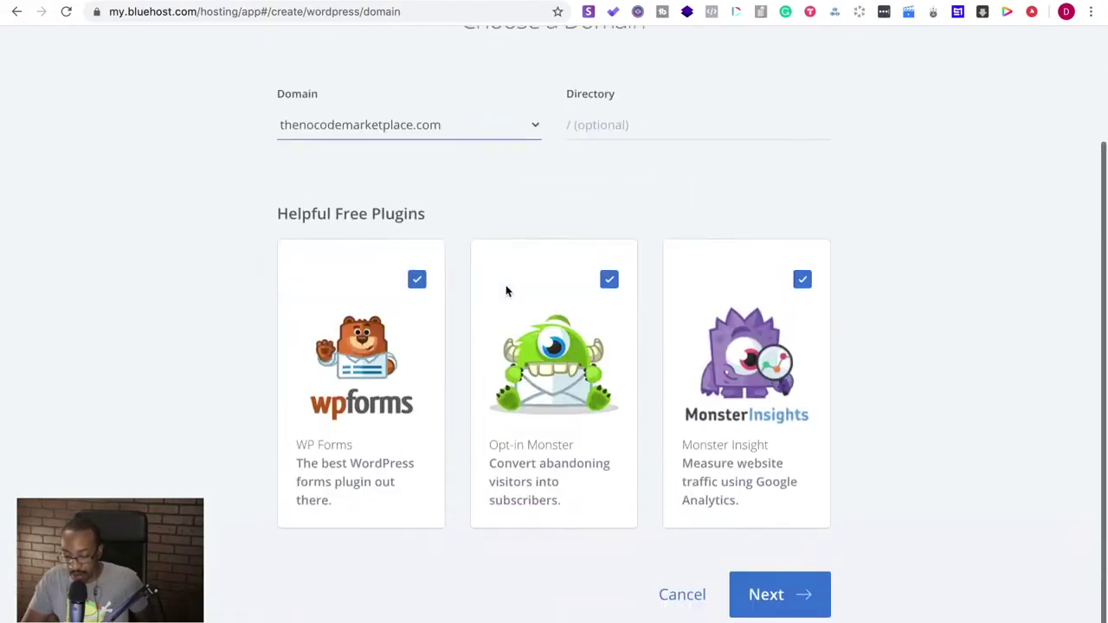
pyautogui.click(773, 599)
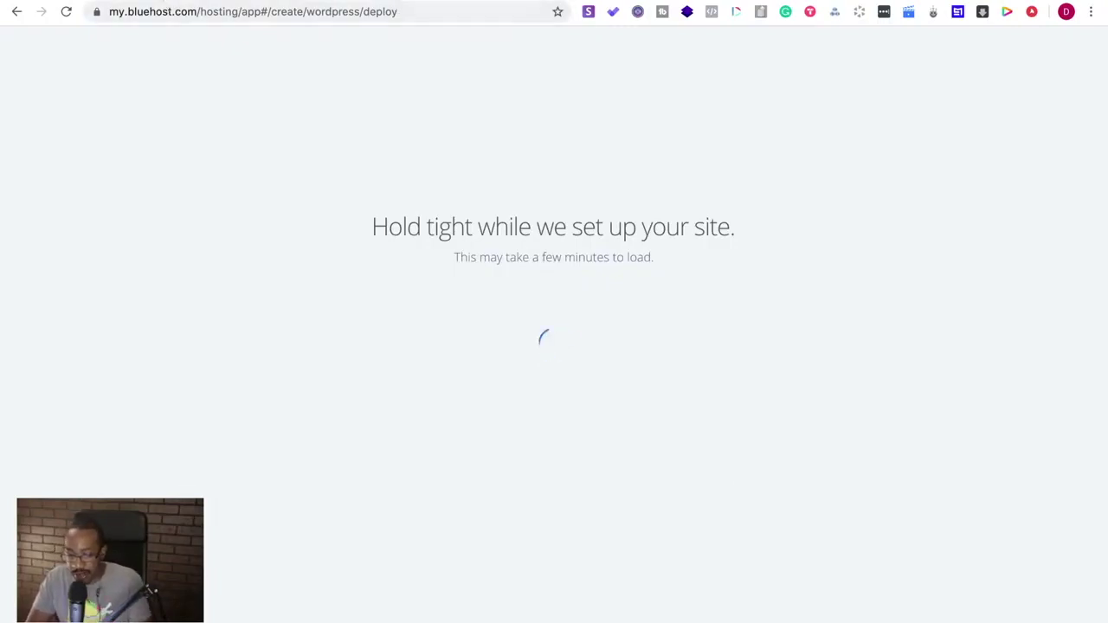
# - Examine the Elementor template kits on Envato Elements and the SoftUp template's live demo page
pyautogui.click(166, 3)
pyautogui.click(950, 390)
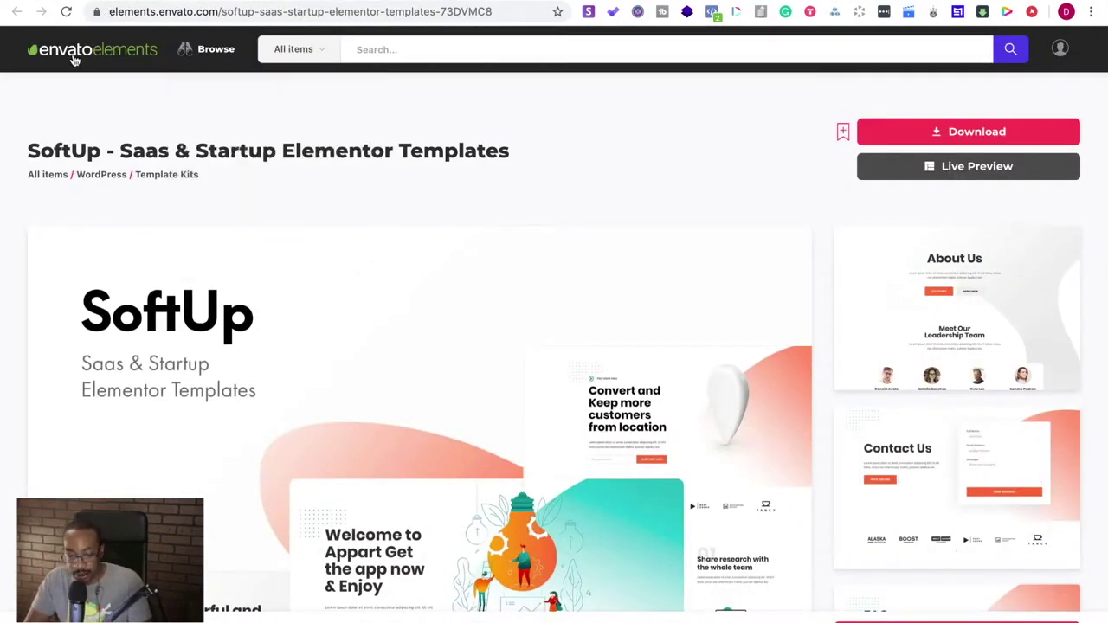
pyautogui.press('super+bracketleft')
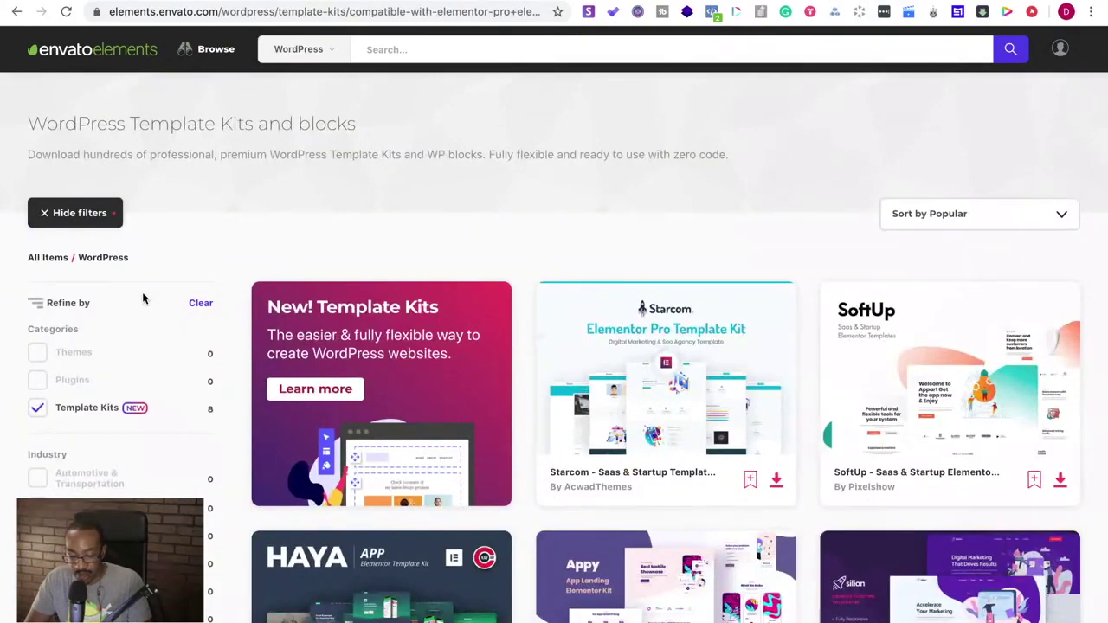
pyautogui.scroll(-10, 347, 433)
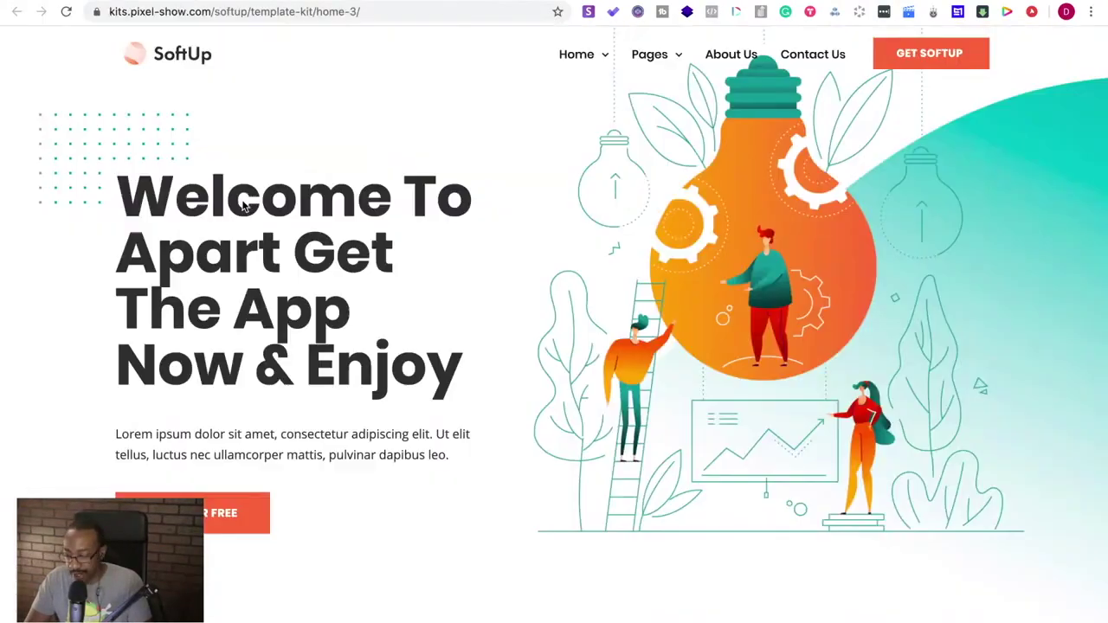
pyautogui.scroll(-7, 633, 294)
pyautogui.scroll(7, 632, 294)
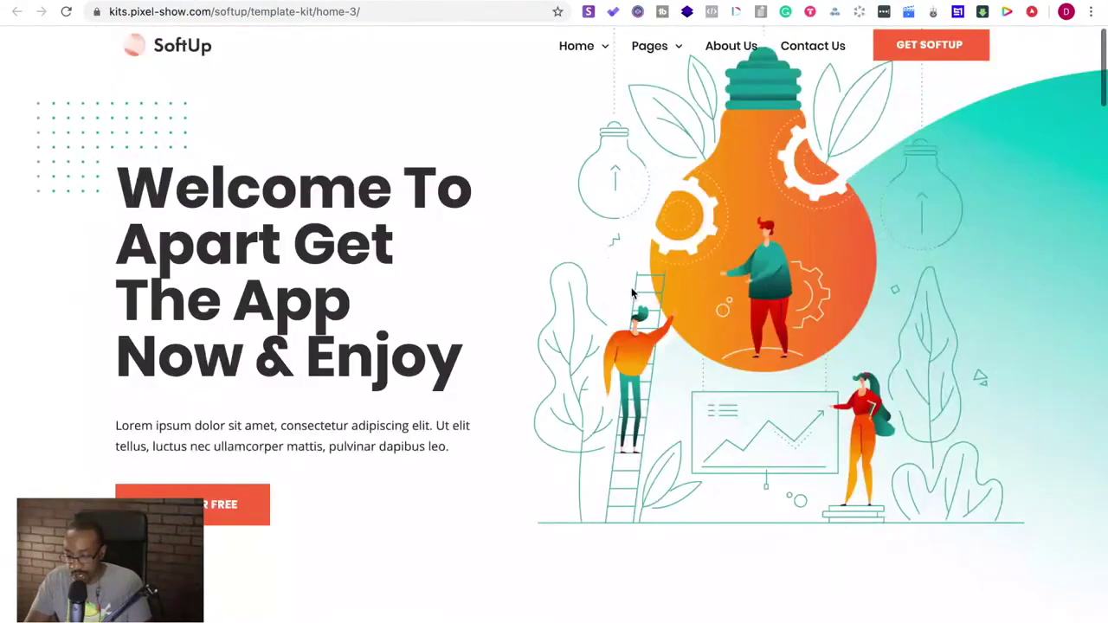
pyautogui.scroll(-1, 354, 327)
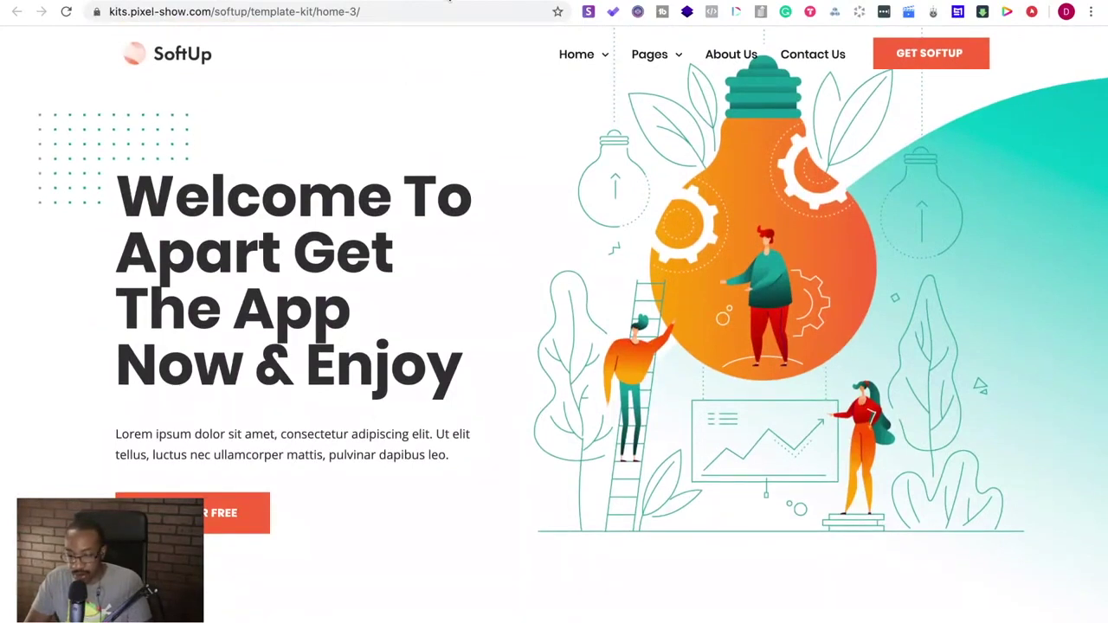
# - Open the Sharetribe website from the Google results and start the free 30-day trial of Sharetribe Go
pyautogui.hotkey('ctrl', 'Tab')
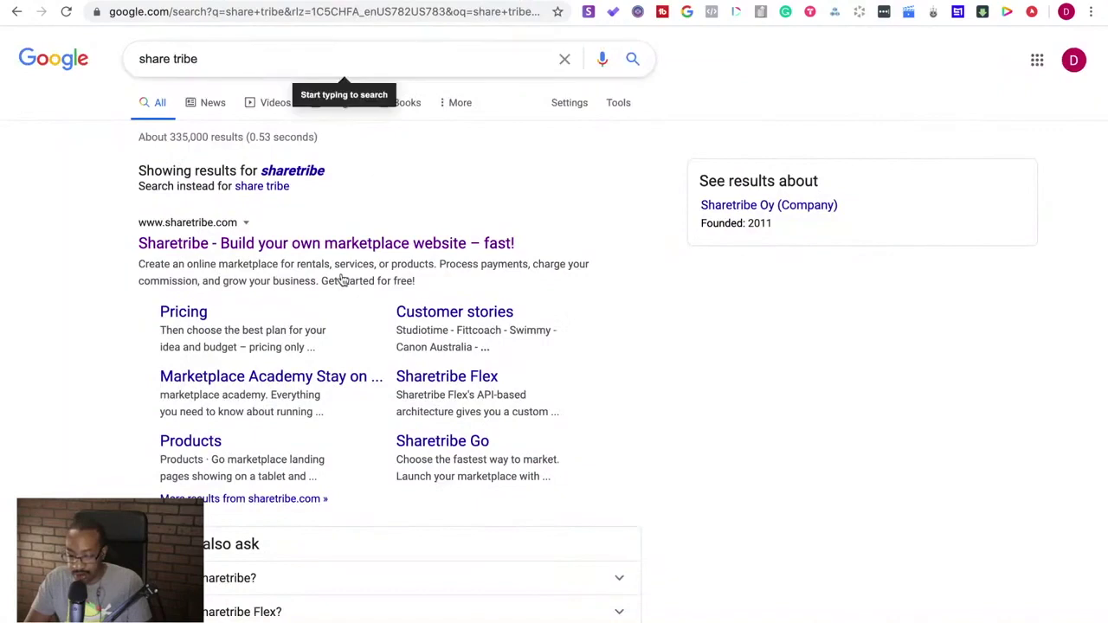
pyautogui.click(329, 243)
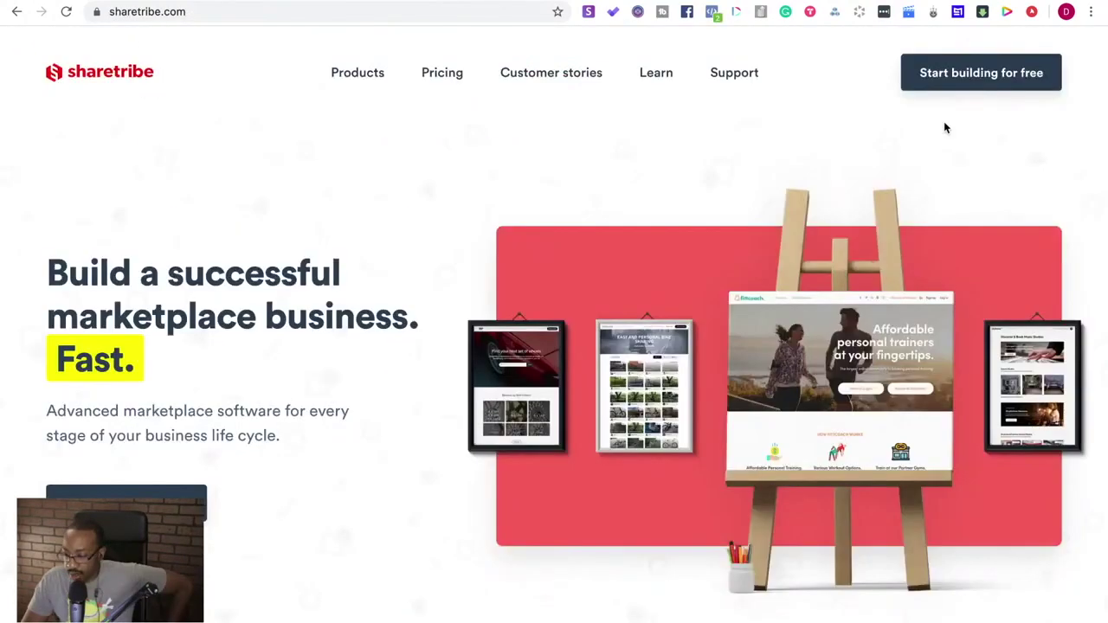
pyautogui.click(955, 78)
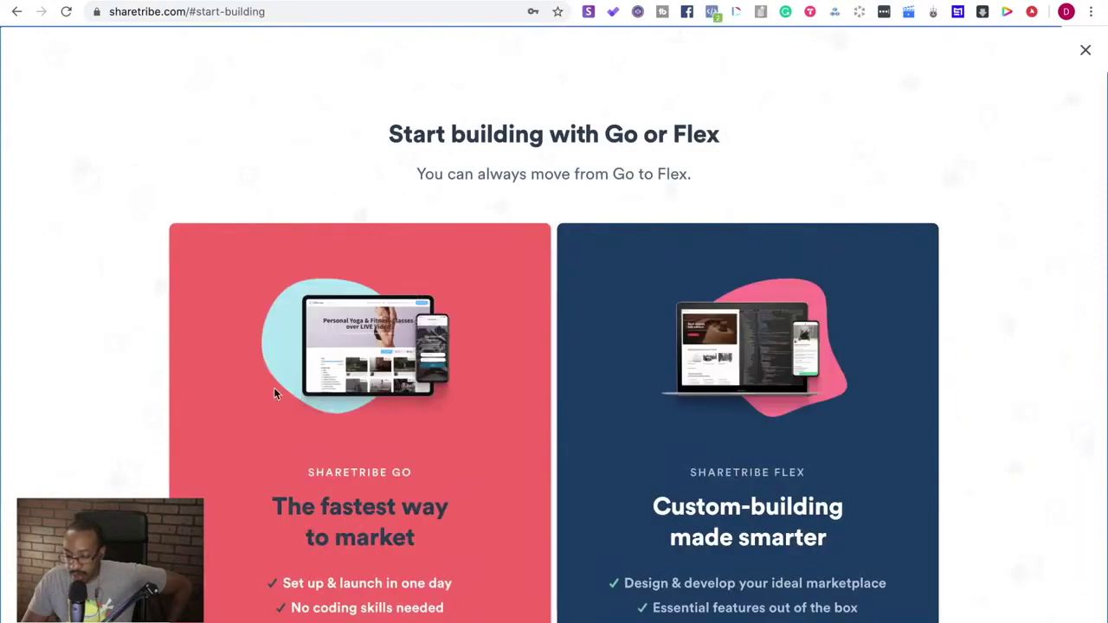
pyautogui.scroll(-3, 273, 394)
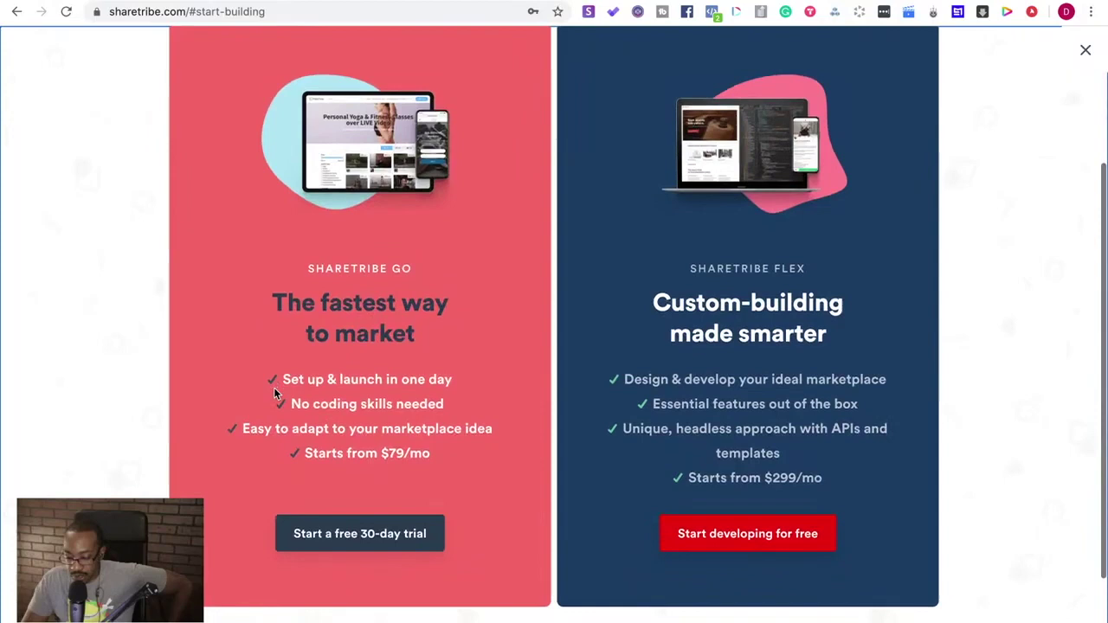
pyautogui.click(368, 537)
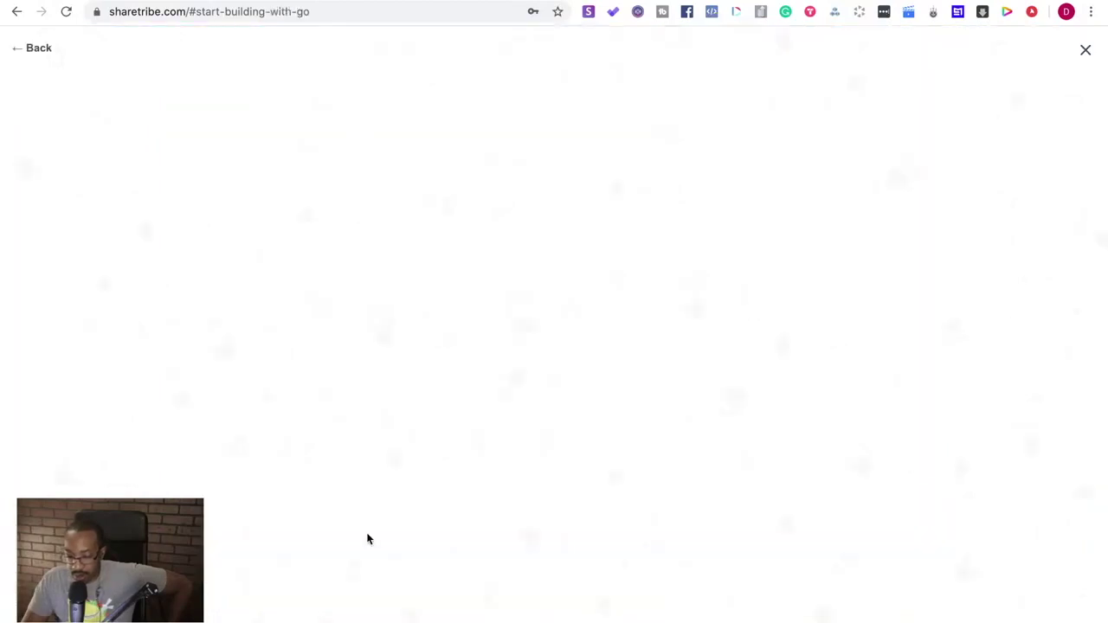
# - Fill in the account email, first name, last name and password, accept the Terms of Use, and continue to the marketplace details
pyautogui.click(493, 299)
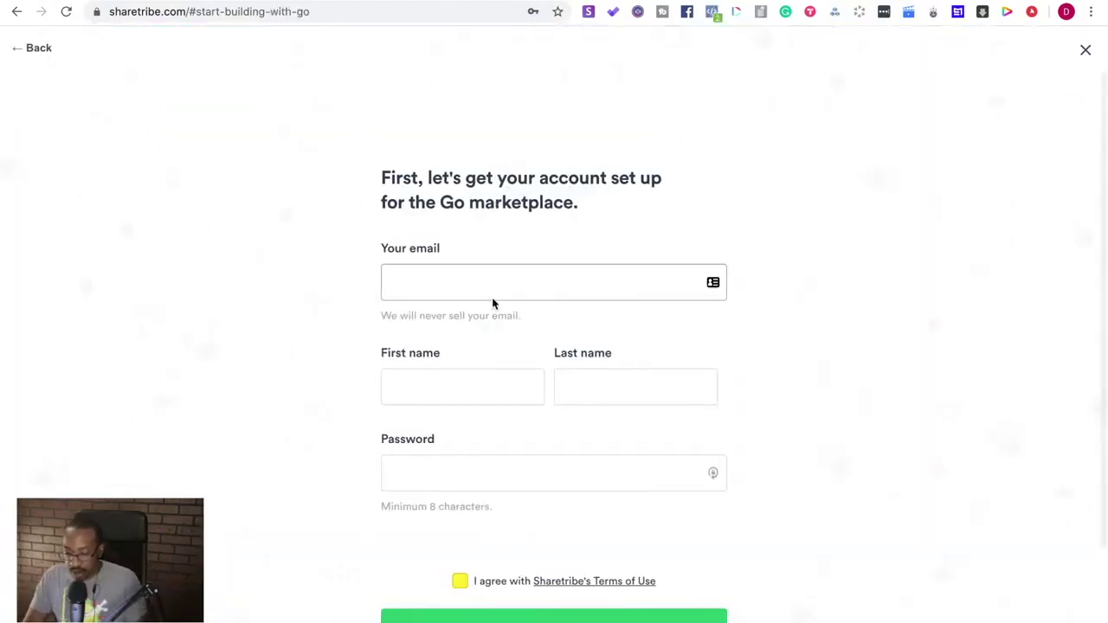
pyautogui.click(485, 325)
pyautogui.scroll(-1, 476, 544)
pyautogui.scroll(-2, 475, 542)
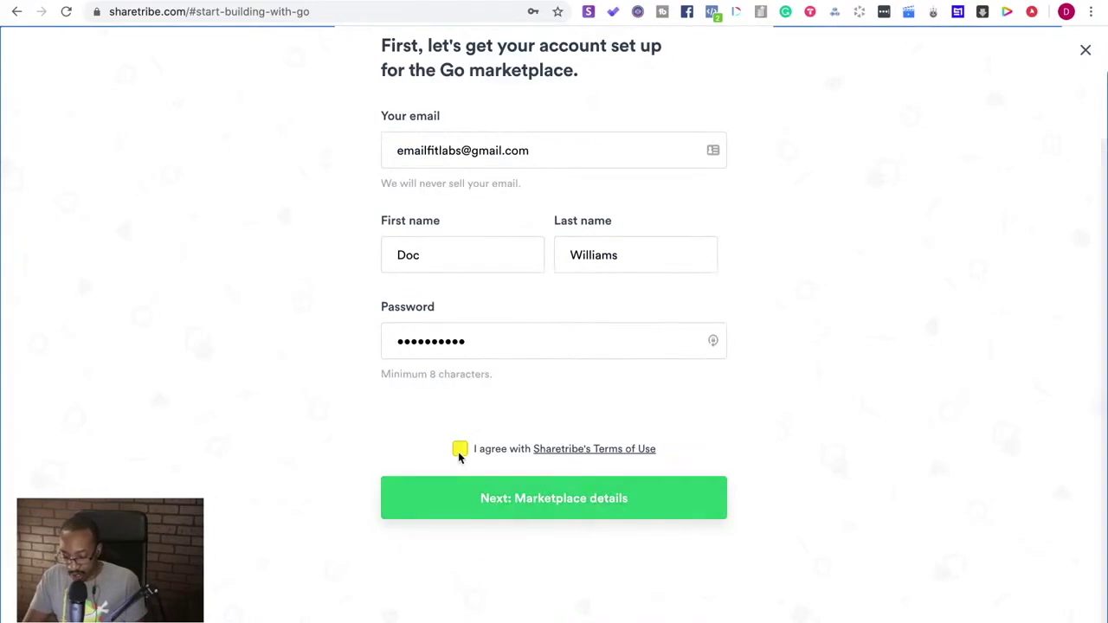
pyautogui.click(460, 449)
pyautogui.click(468, 497)
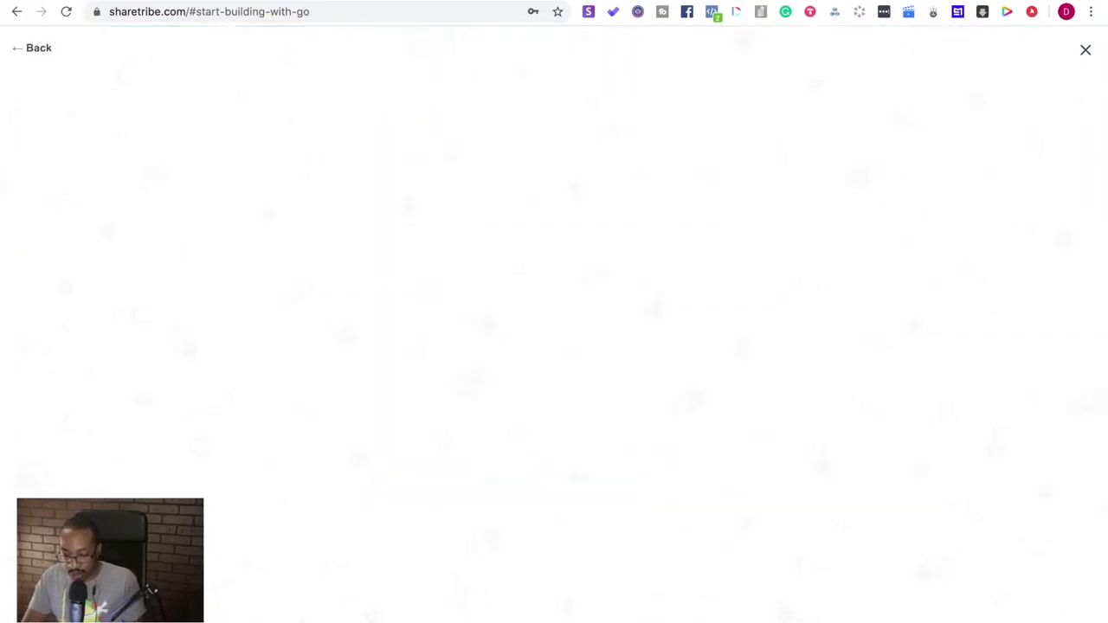
# - Set the marketplace type to Selling physical or digital products
pyautogui.click(533, 264)
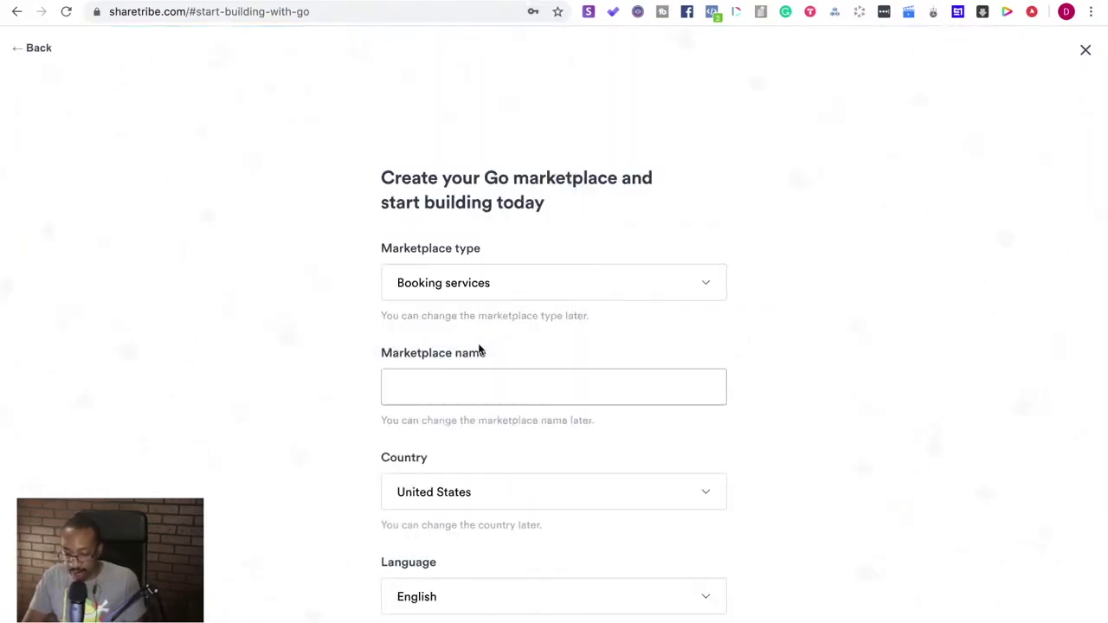
pyautogui.click(512, 275)
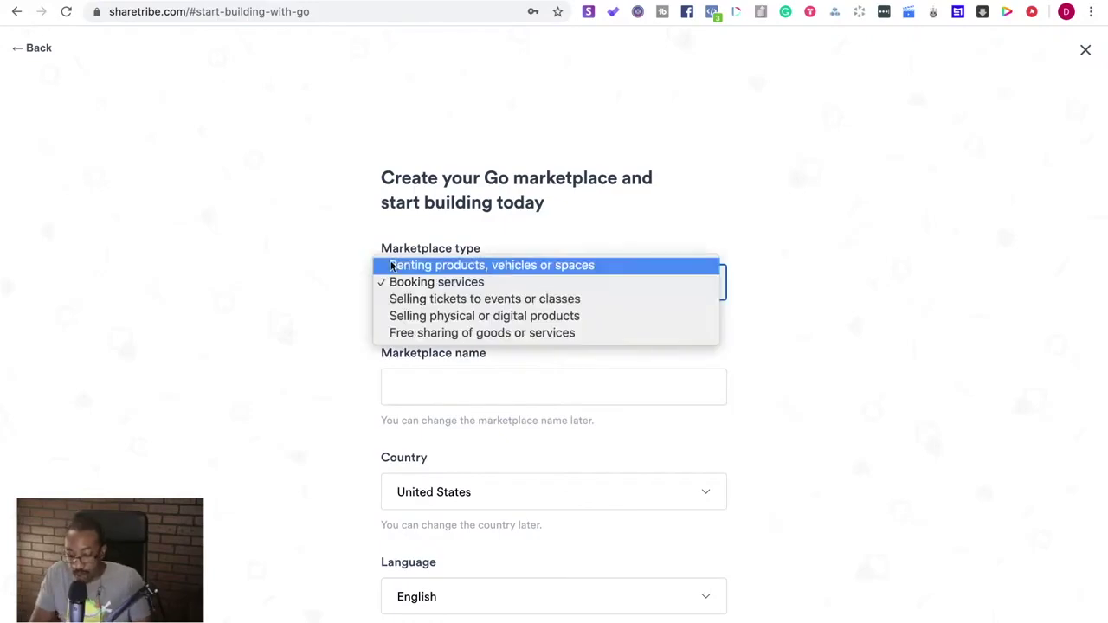
pyautogui.click(333, 268)
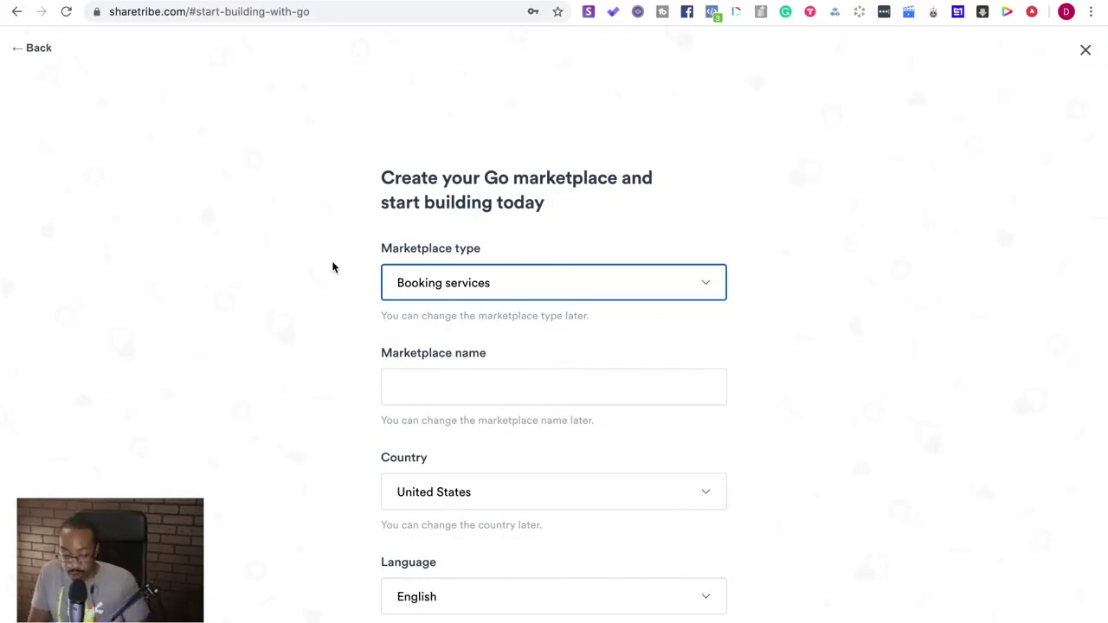
pyautogui.scroll(-3, 333, 267)
pyautogui.scroll(2, 333, 268)
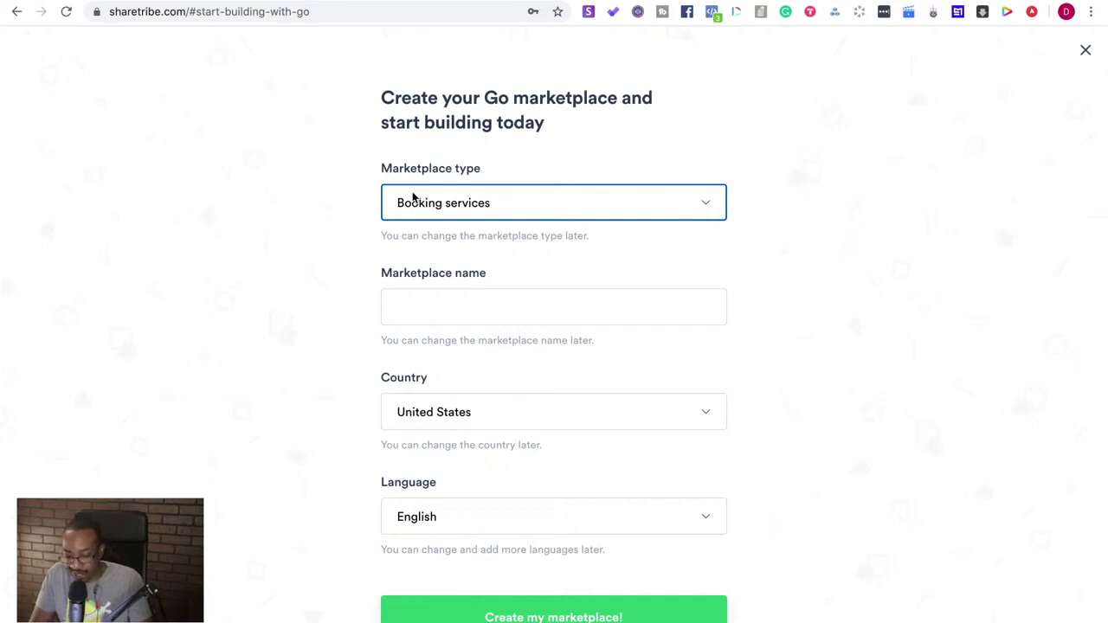
pyautogui.click(412, 208)
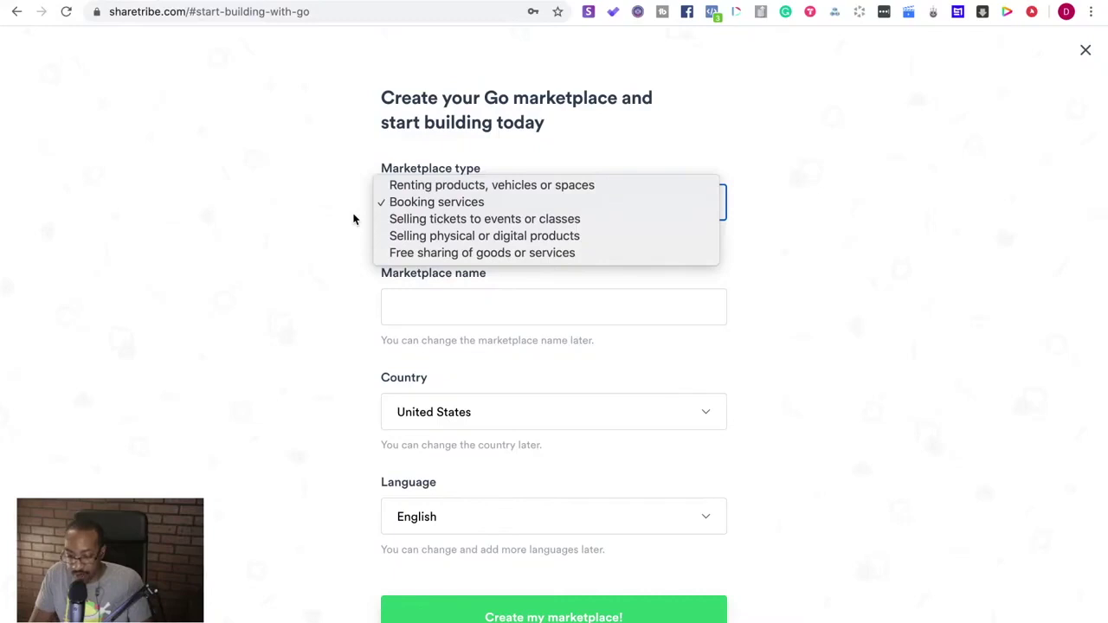
pyautogui.click(386, 236)
# - Enter The No Code Marketplace as the marketplace name
pyautogui.click(424, 297)
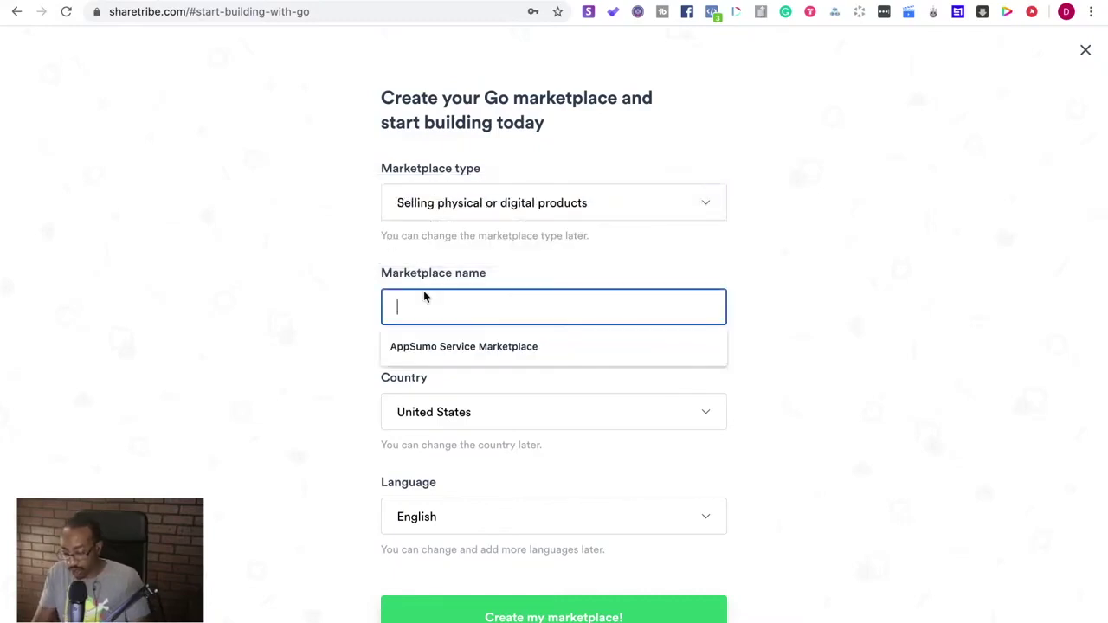
pyautogui.write('The N')
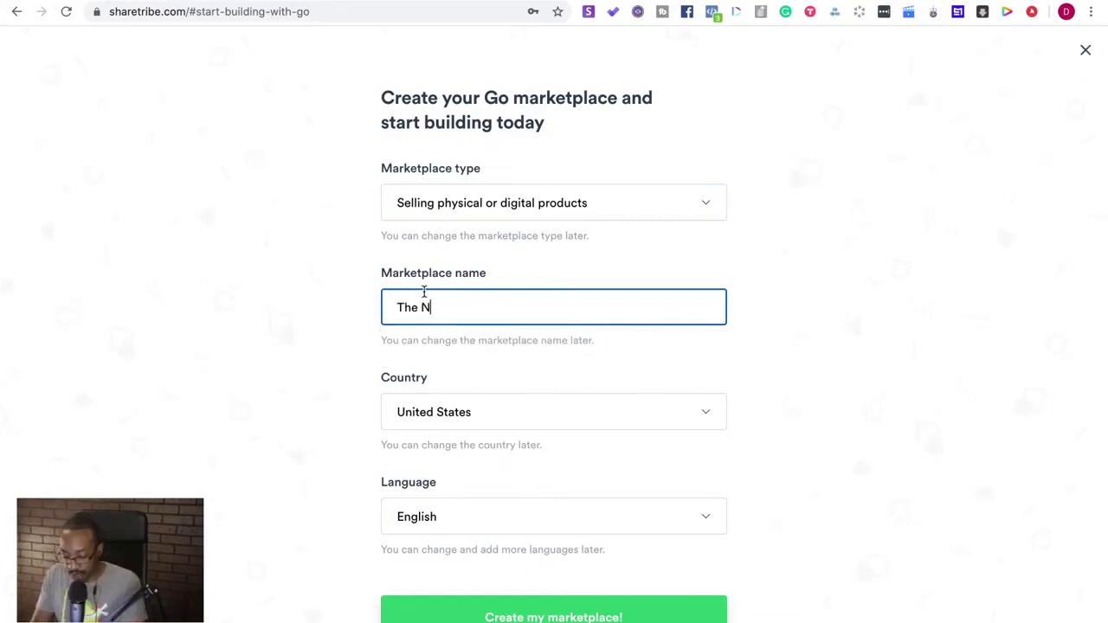
pyautogui.write('o Code ')
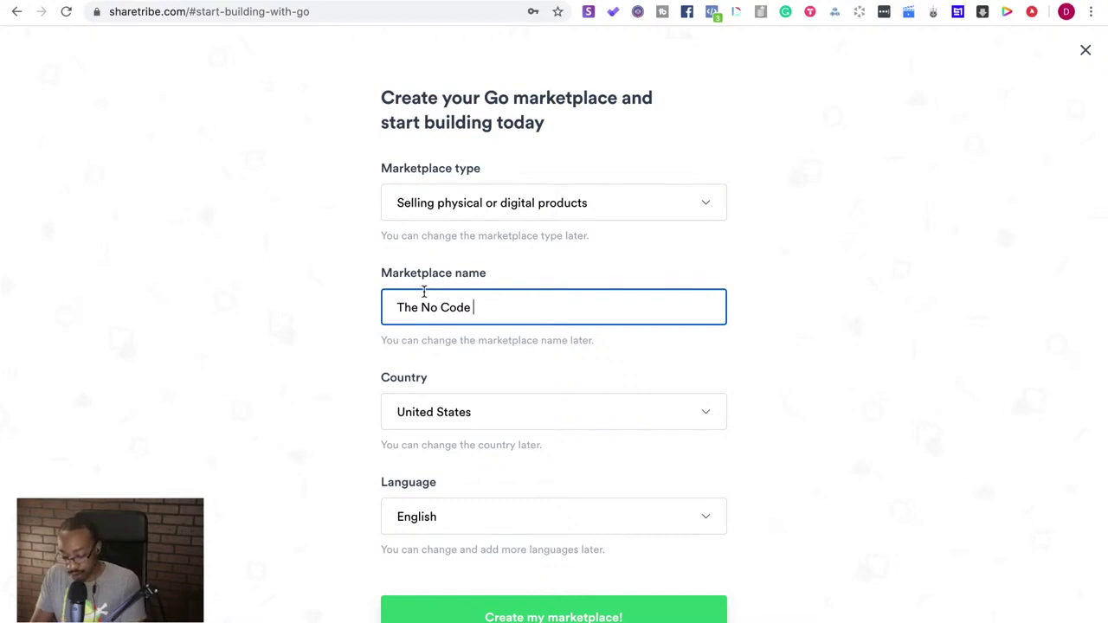
pyautogui.write('Marketplace')
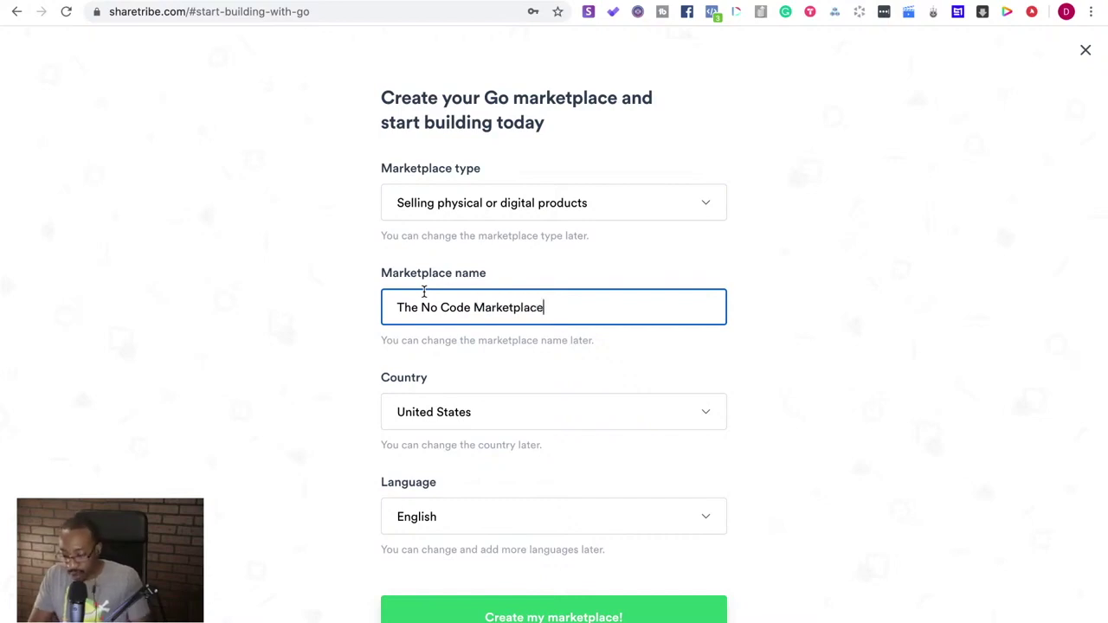
# - Keep United States as the country and English as the language, and create the marketplace
pyautogui.scroll(-3, 465, 433)
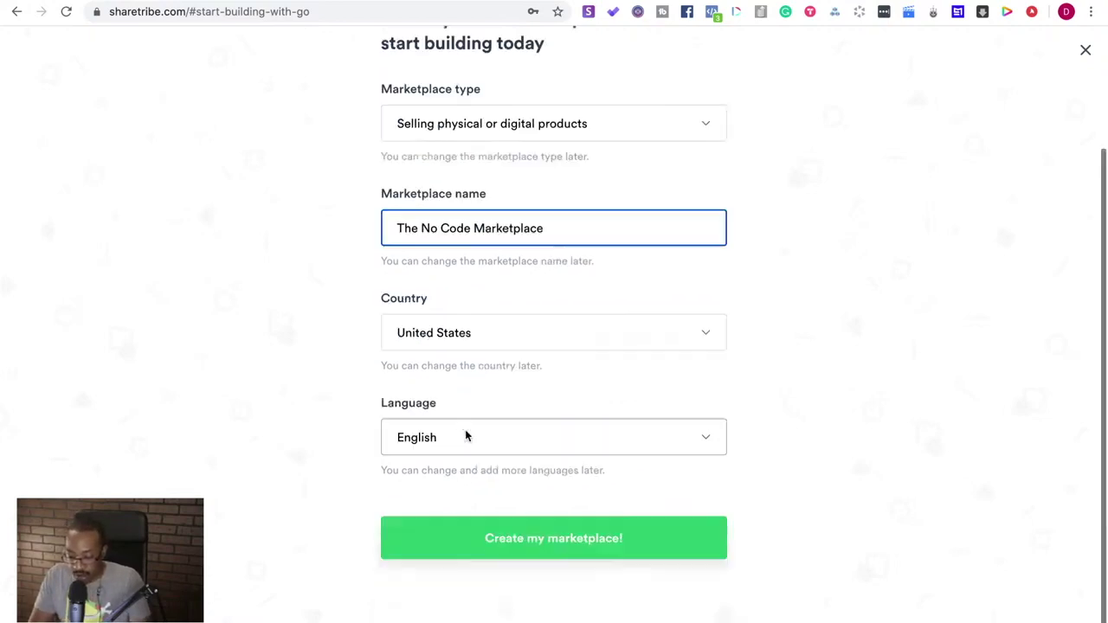
pyautogui.click(497, 497)
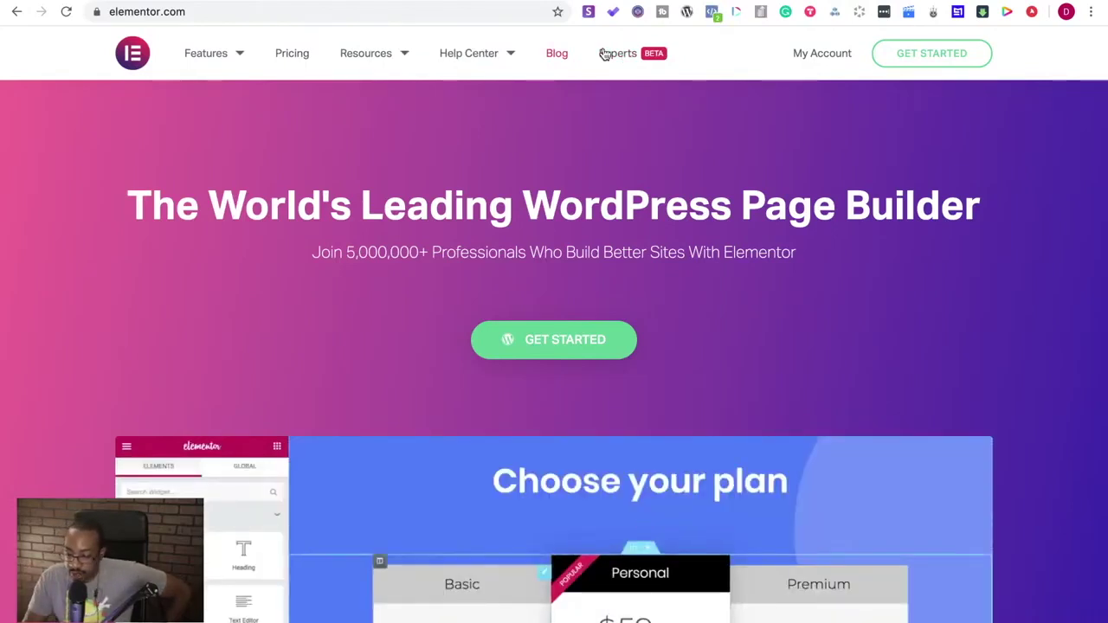
# - Open the account area on the Elementor website and log in with the saved credentials
pyautogui.click(824, 58)
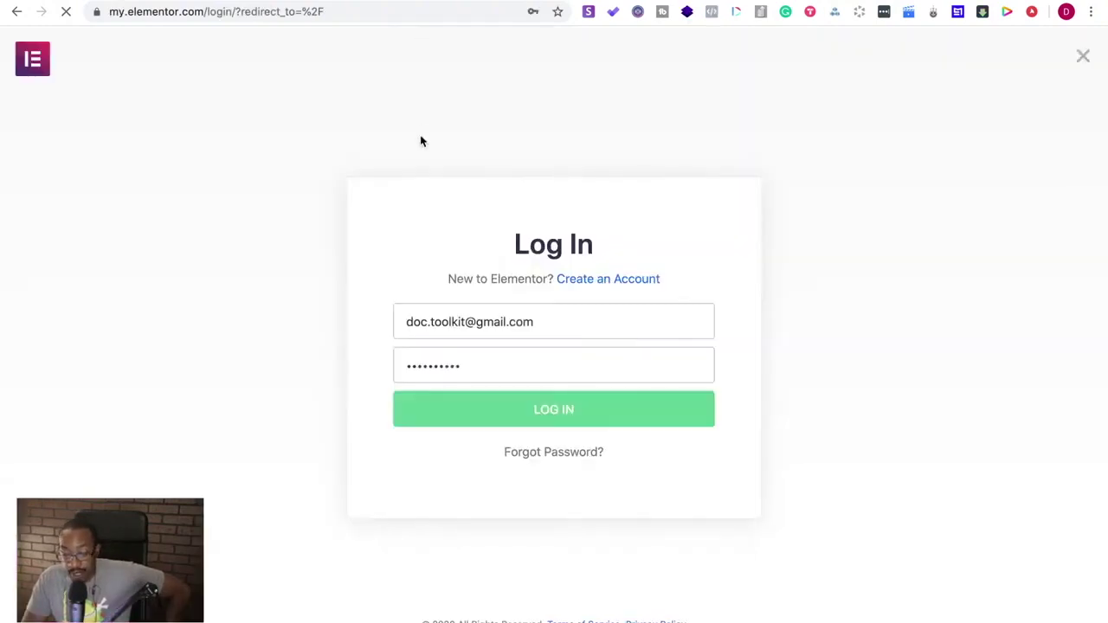
pyautogui.click(530, 416)
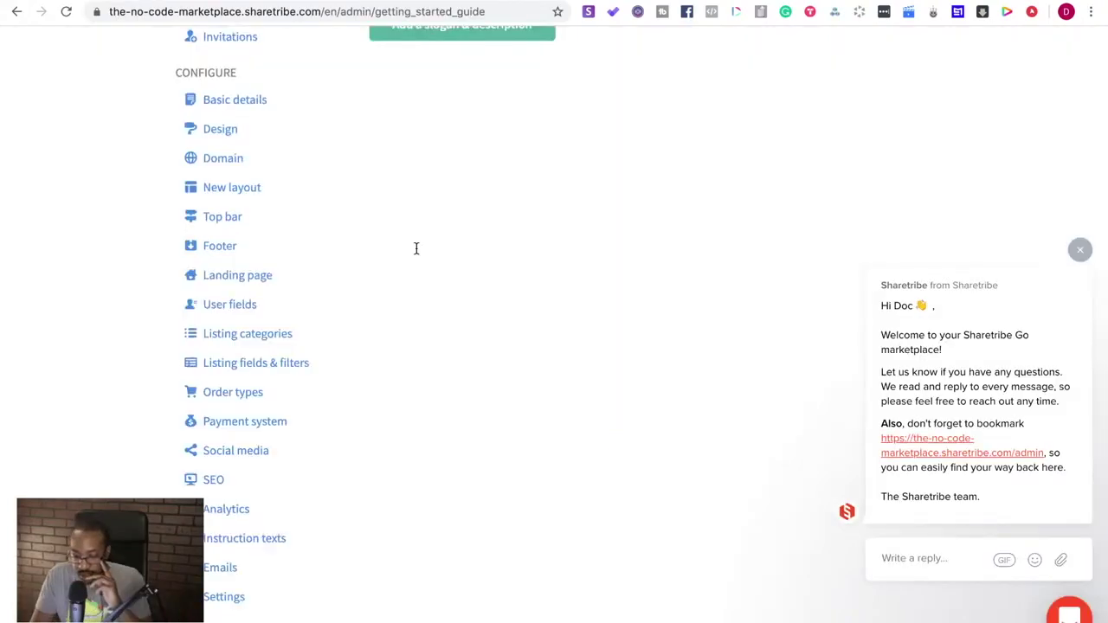
# - Examine the Sharetribe admin panel's getting-started checklist and configuration sections, and check the other open pages for the project
pyautogui.scroll(10, 416, 248)
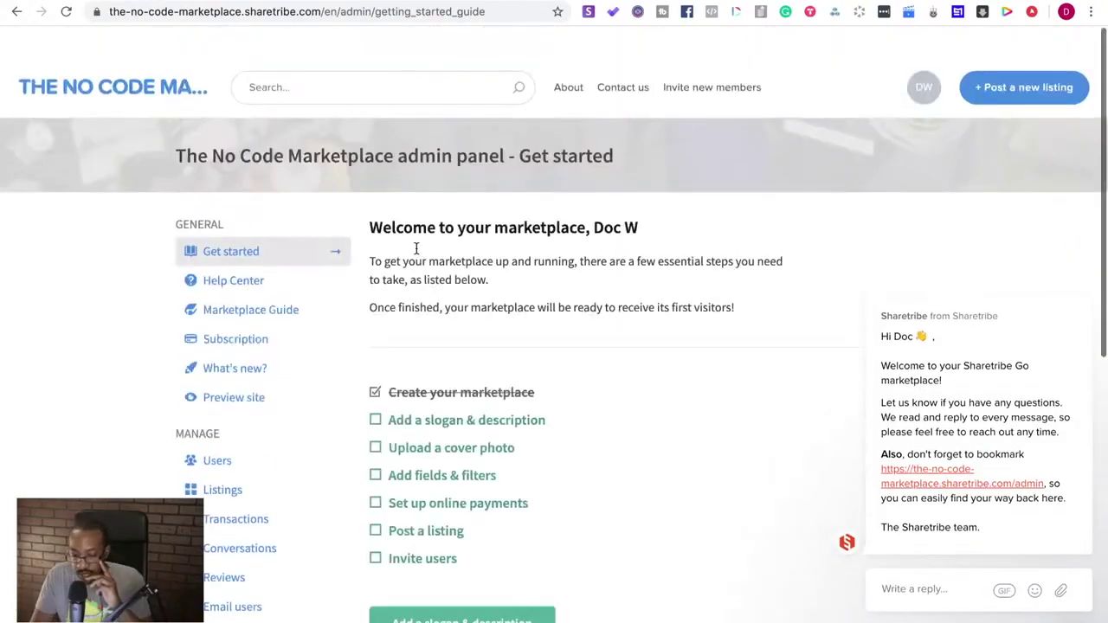
pyautogui.scroll(-1, 416, 249)
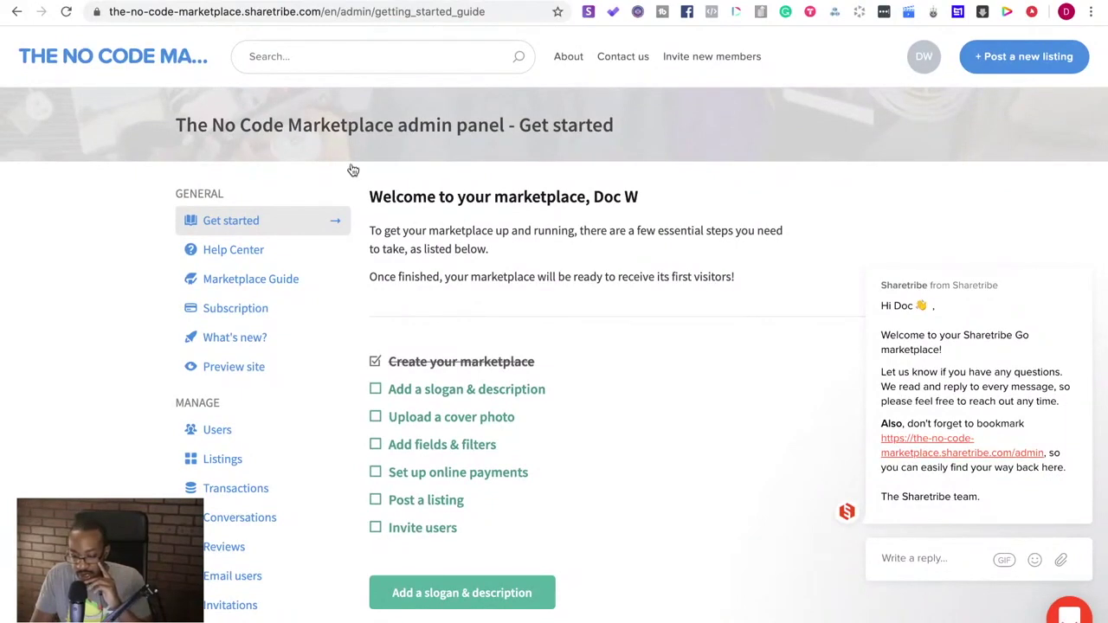
pyautogui.scroll(-6, 226, 232)
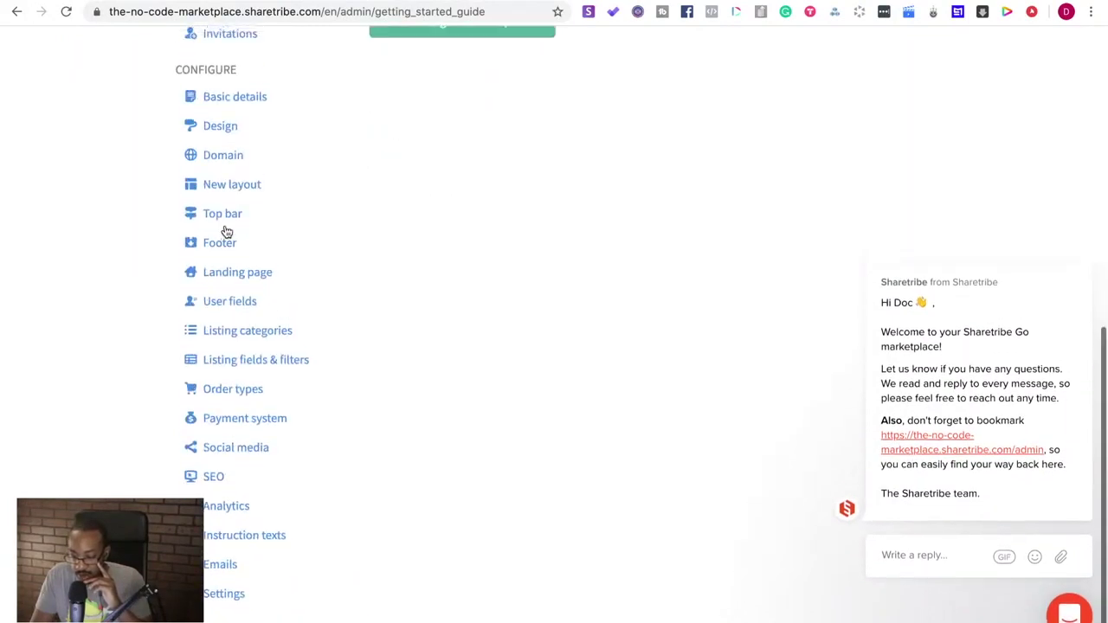
pyautogui.scroll(6, 227, 231)
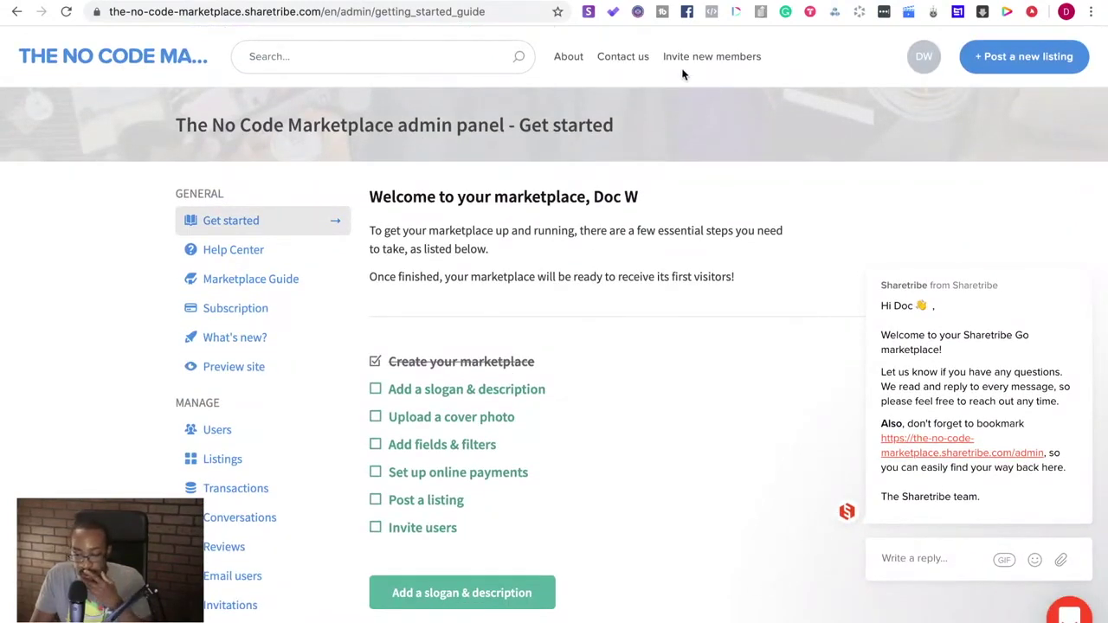
pyautogui.hotkey('ctrl', 'Tab')
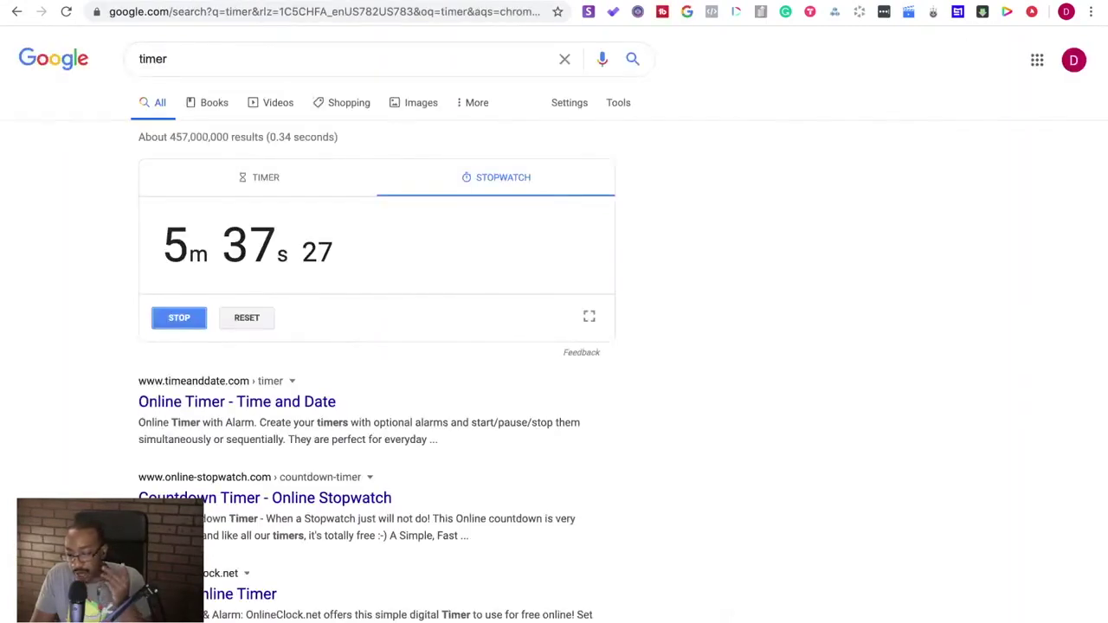
pyautogui.hotkey('ctrl', 'Tab')
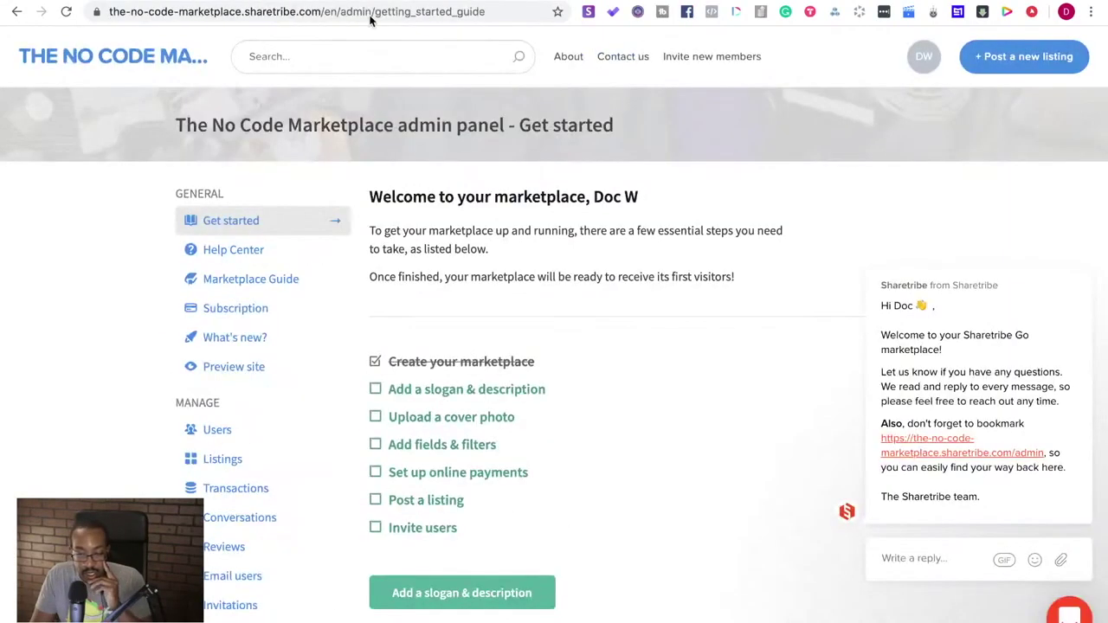
pyautogui.hotkey('ctrl', 'Tab')
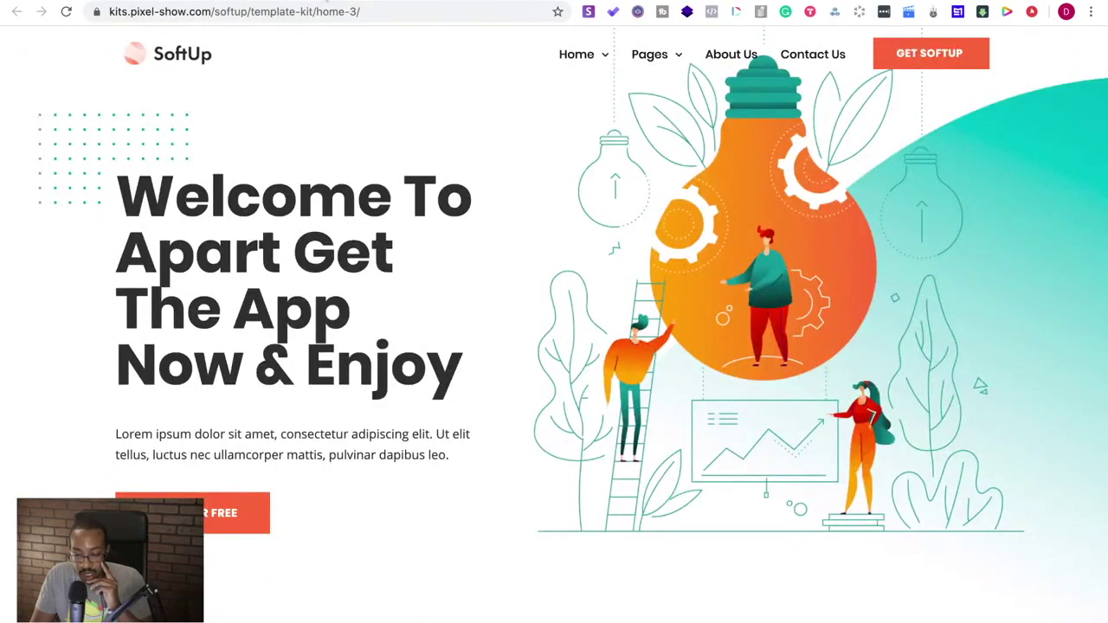
pyautogui.hotkey('ctrl', 'Tab')
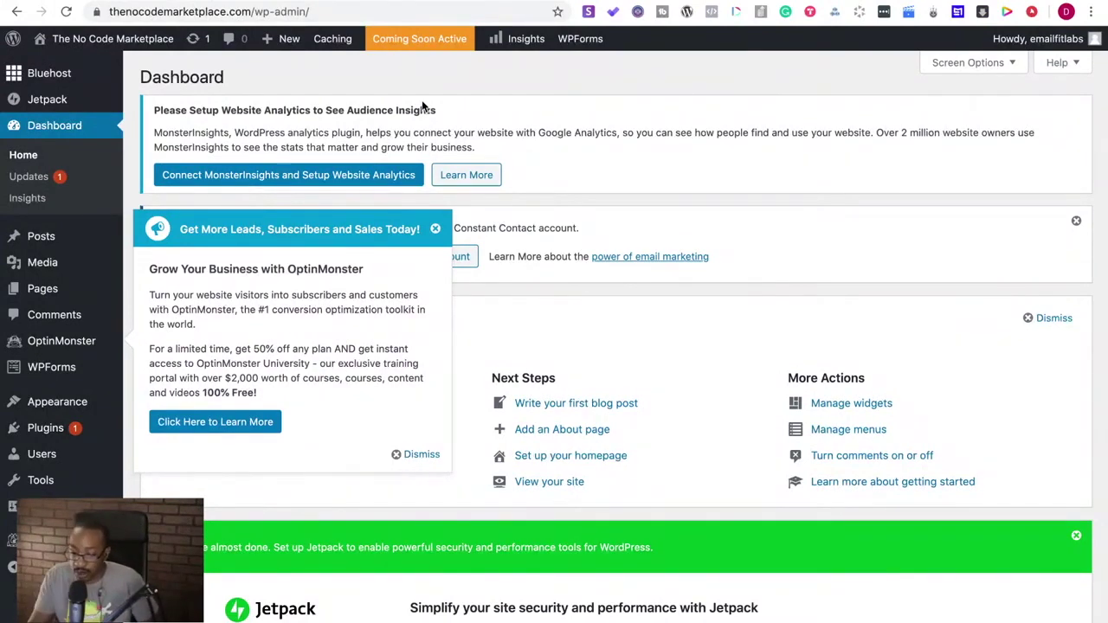
pyautogui.hotkey('ctrl', 'Tab')
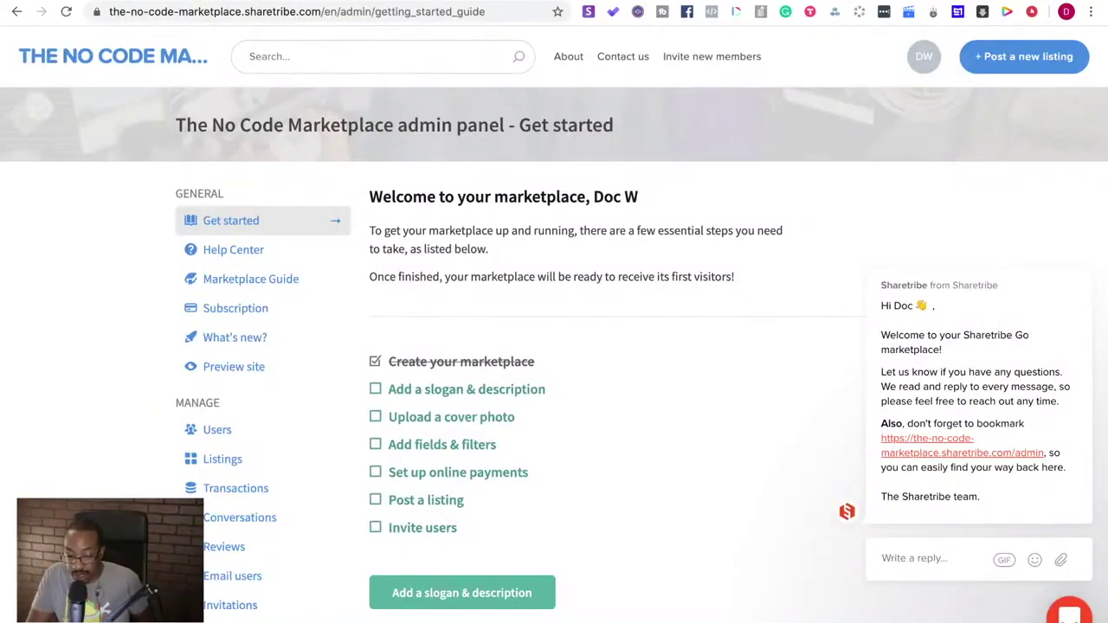
pyautogui.hotkey('ctrl', 'Tab')
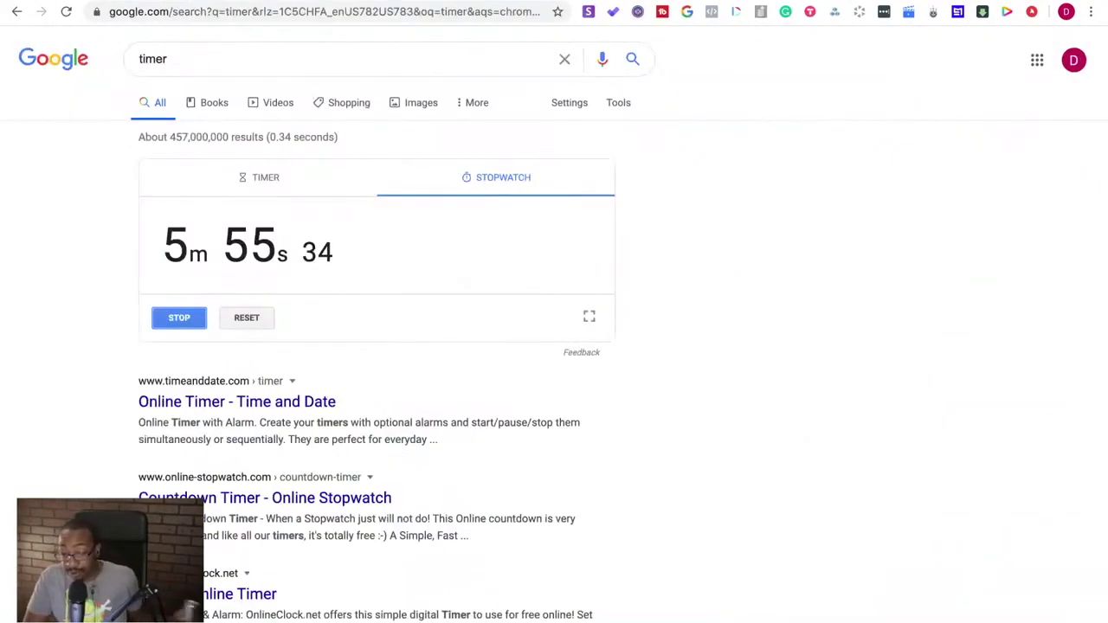
# - Switch to the WordPress dashboard, dismiss the OptinMonster promotion, and open the installed plugins page
pyautogui.hotkey('ctrl', 'shift', 'Tab')
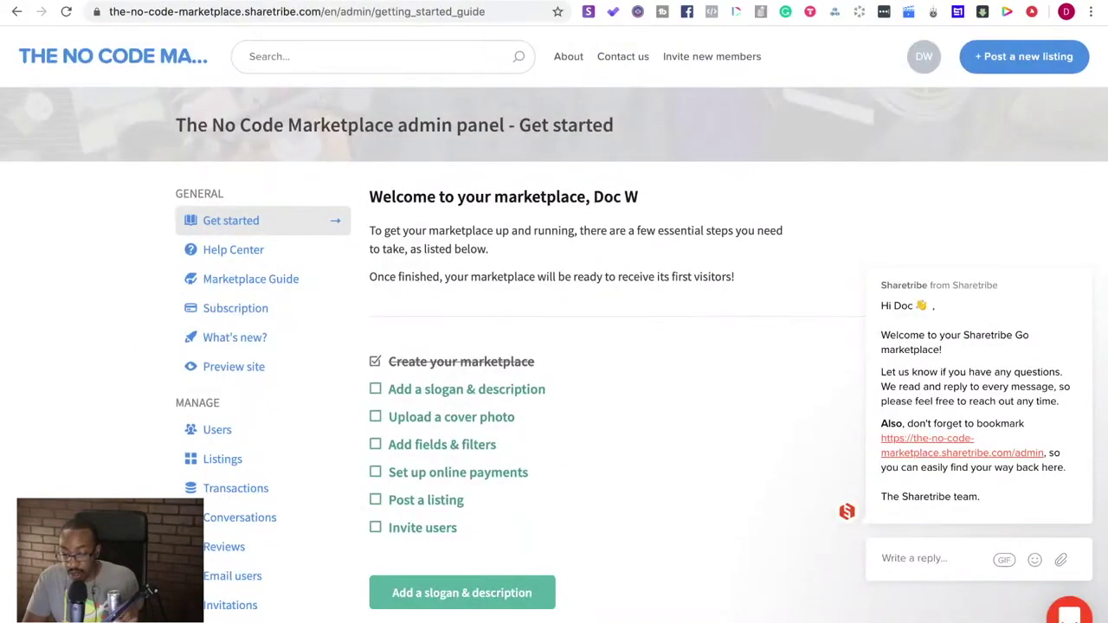
pyautogui.hotkey('ctrl', 'shift', 'Tab')
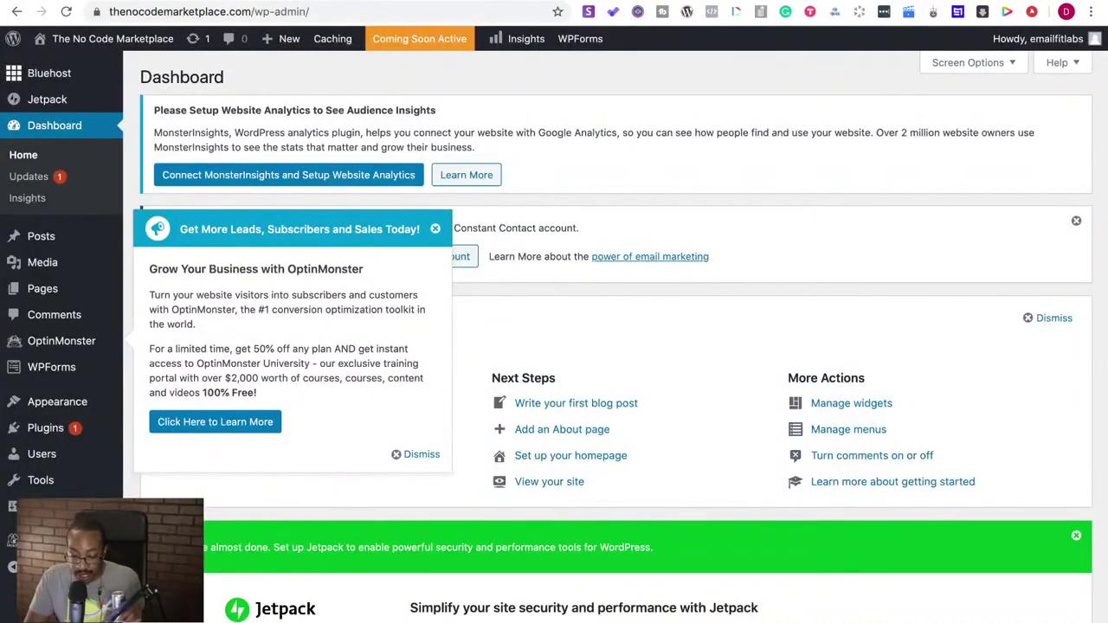
pyautogui.click(435, 229)
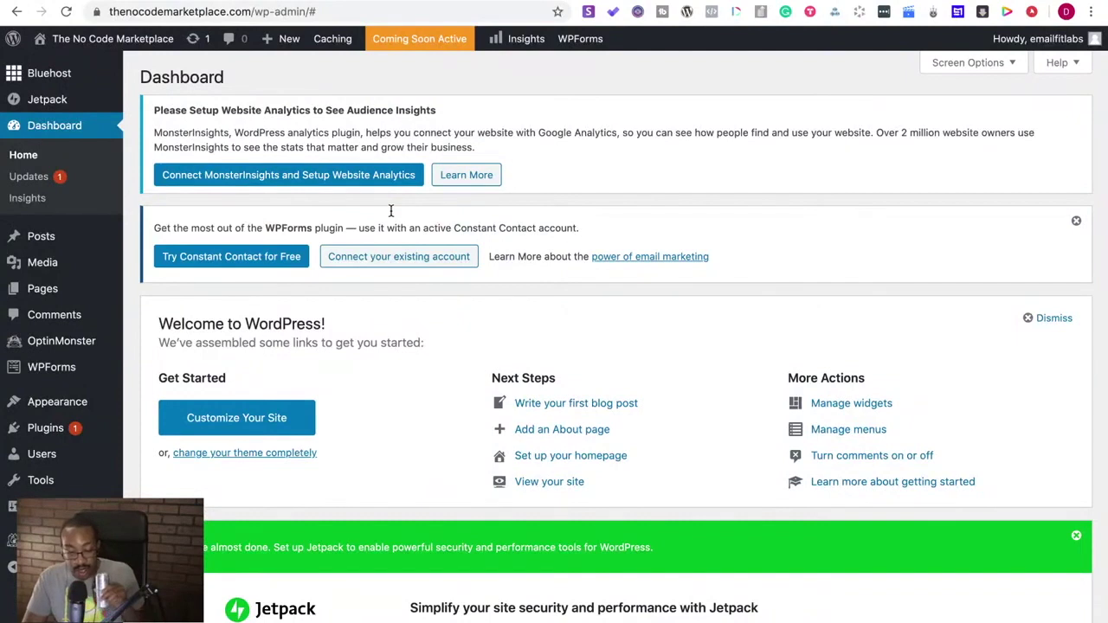
pyautogui.click(48, 430)
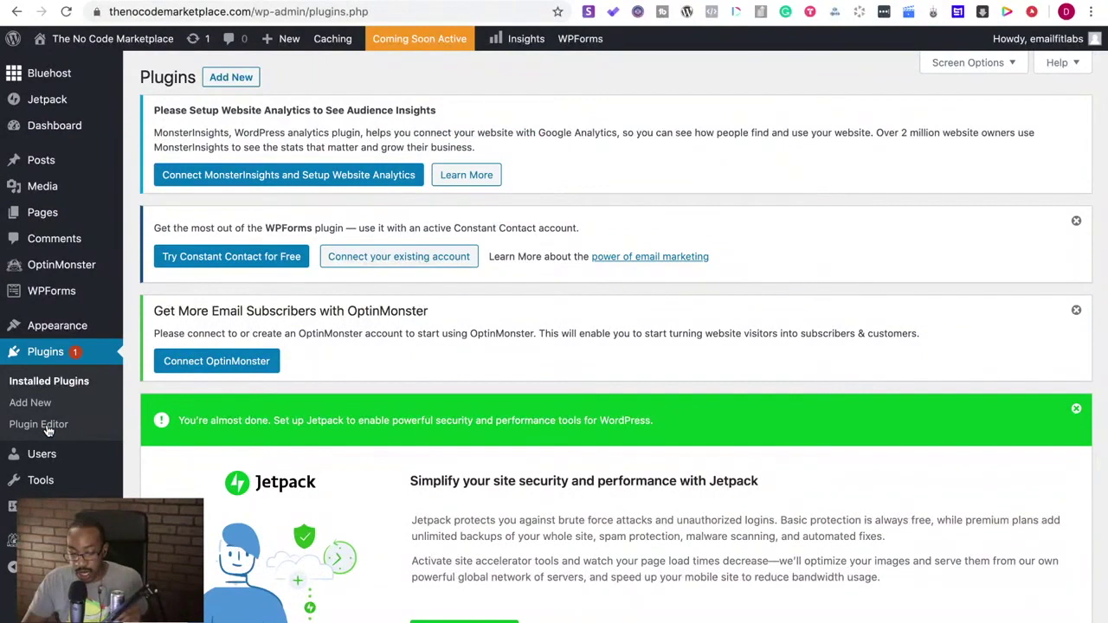
pyautogui.scroll(-1, 202, 409)
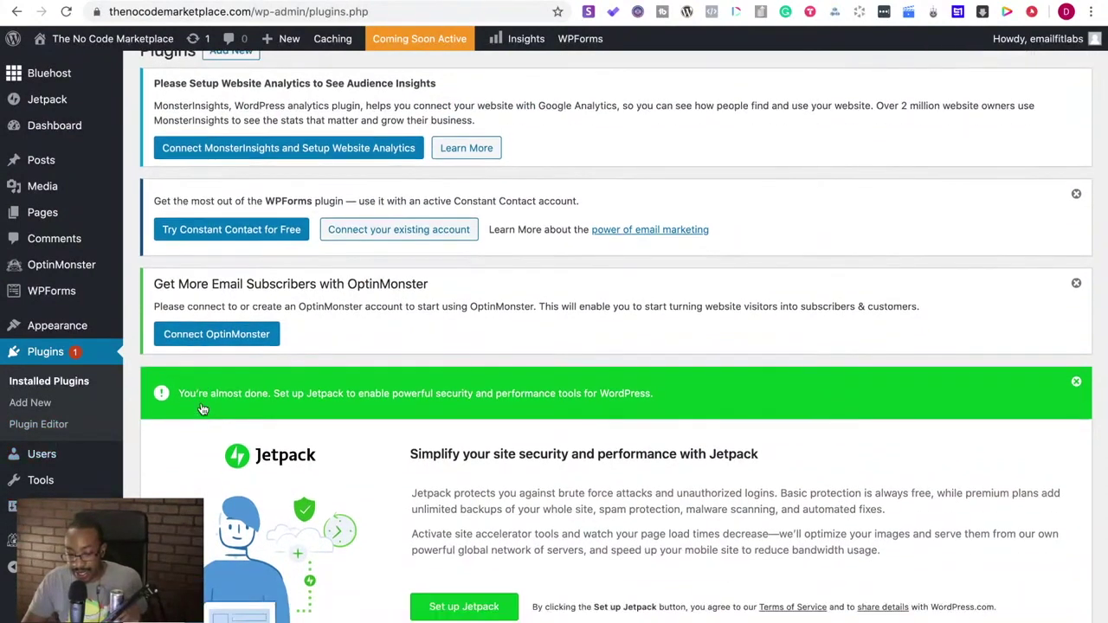
pyautogui.scroll(1, 201, 408)
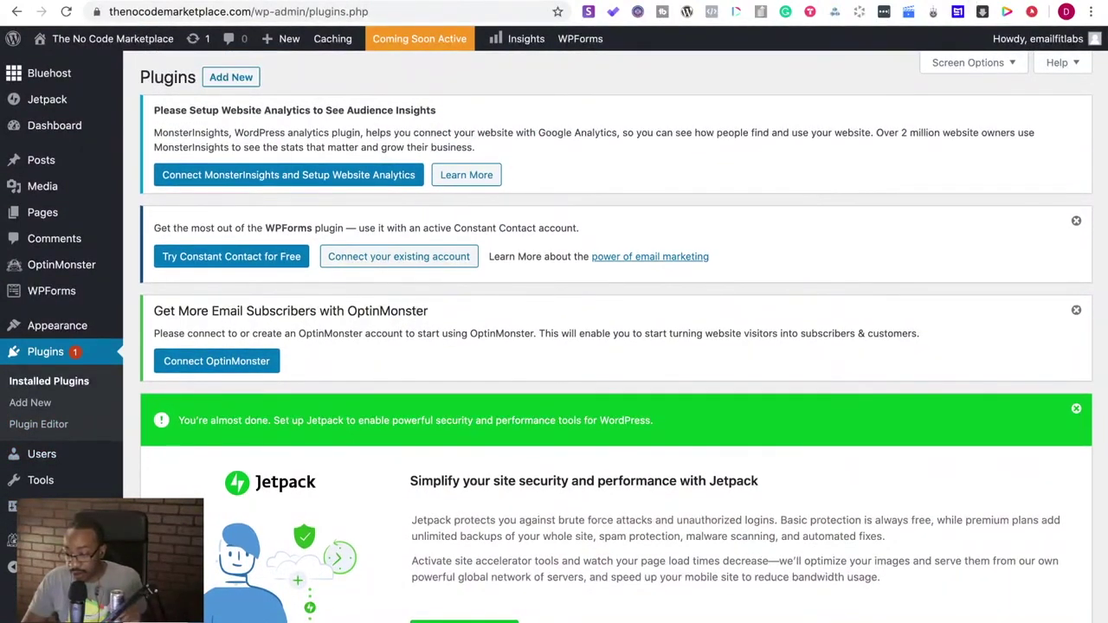
# - Switch to the Elementor account page and download the Elementor Pro plugin
pyautogui.hotkey('ctrl', 'Tab')
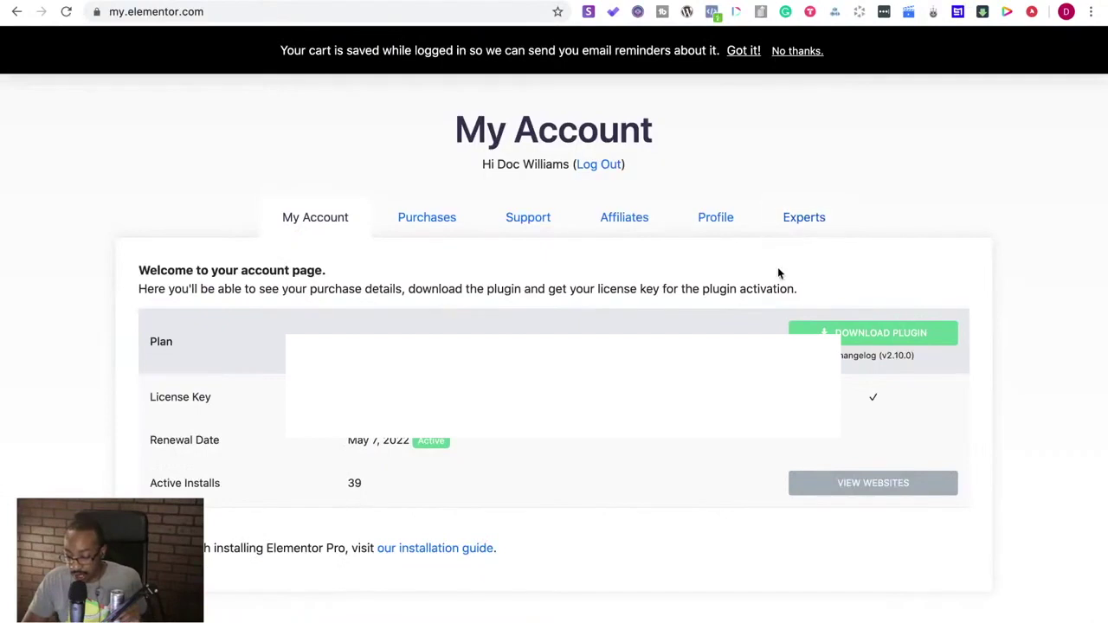
pyautogui.scroll(-1, 818, 315)
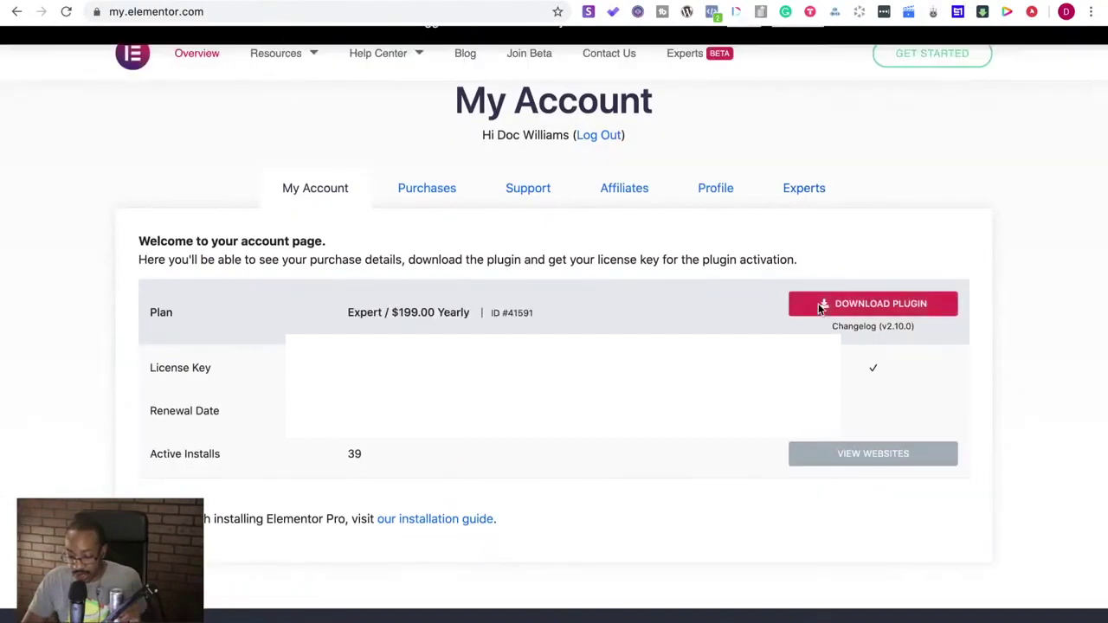
pyautogui.click(821, 308)
# - Return to the WordPress admin and open the page for adding new plugins
pyautogui.hotkey('ctrl', 'shift', 'Tab')
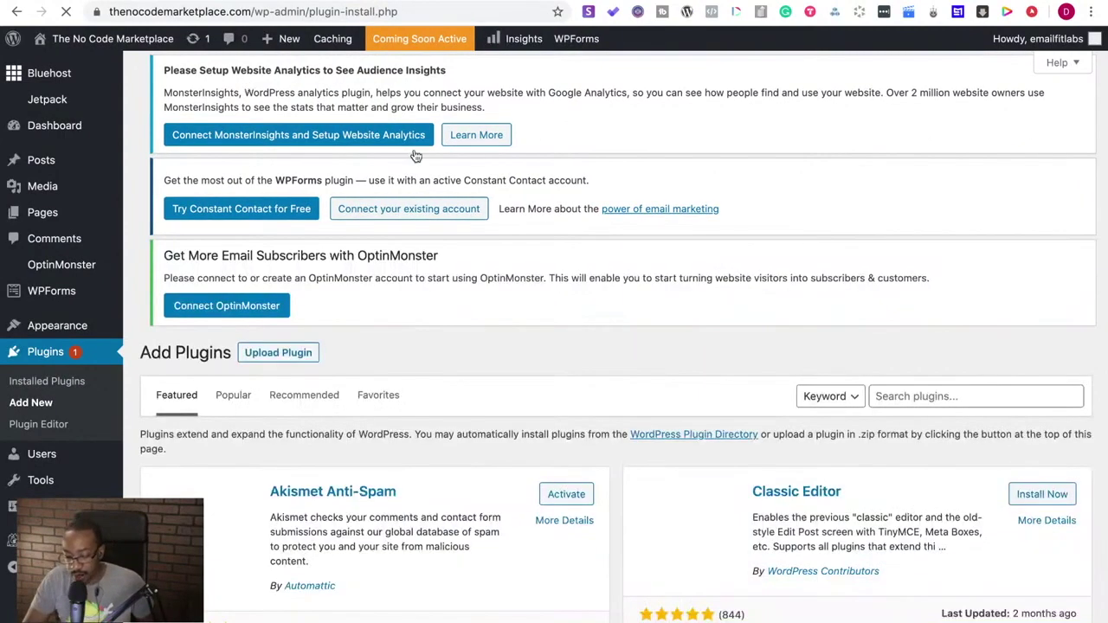
pyautogui.scroll(-1, 407, 181)
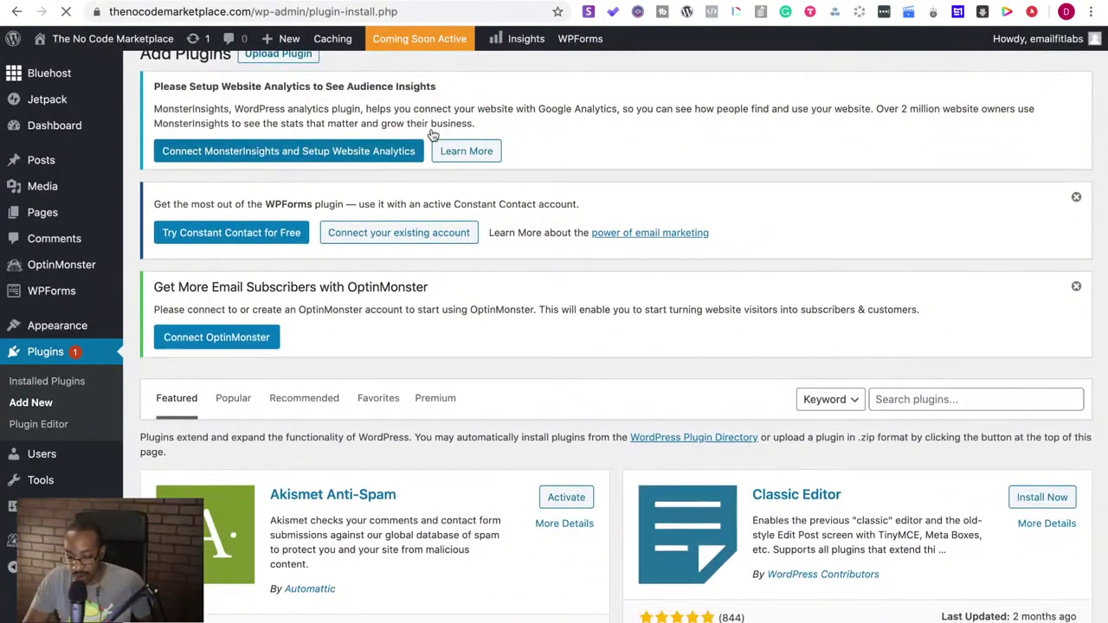
pyautogui.scroll(1, 390, 125)
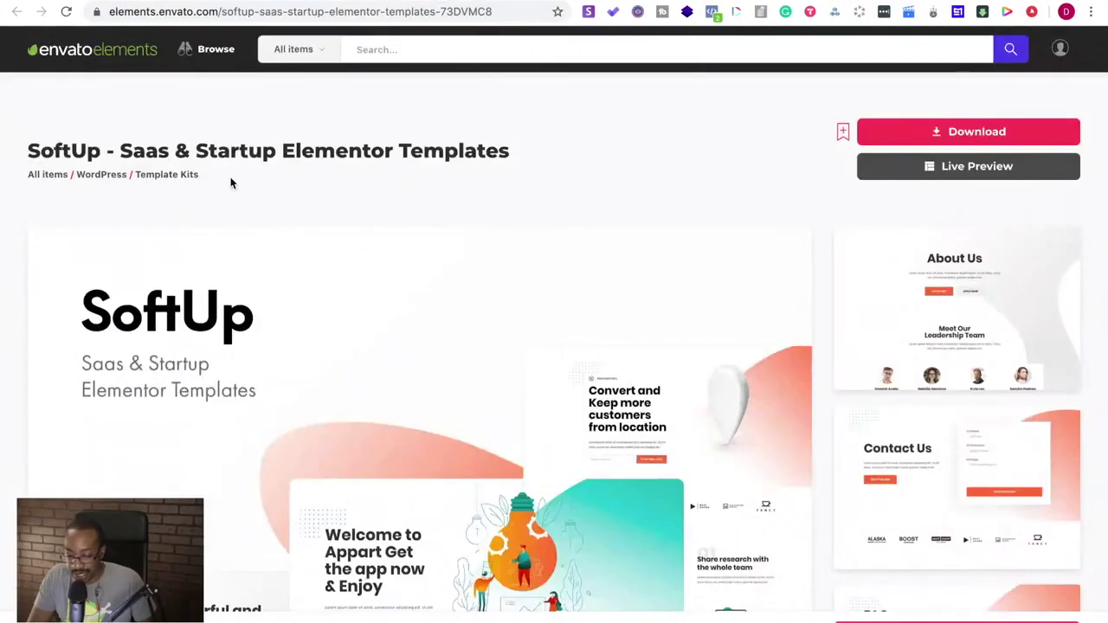
# - Examine the SoftUp Elementor template kit's included templates, fonts and preview images on Envato Elements
pyautogui.scroll(-12, 401, 268)
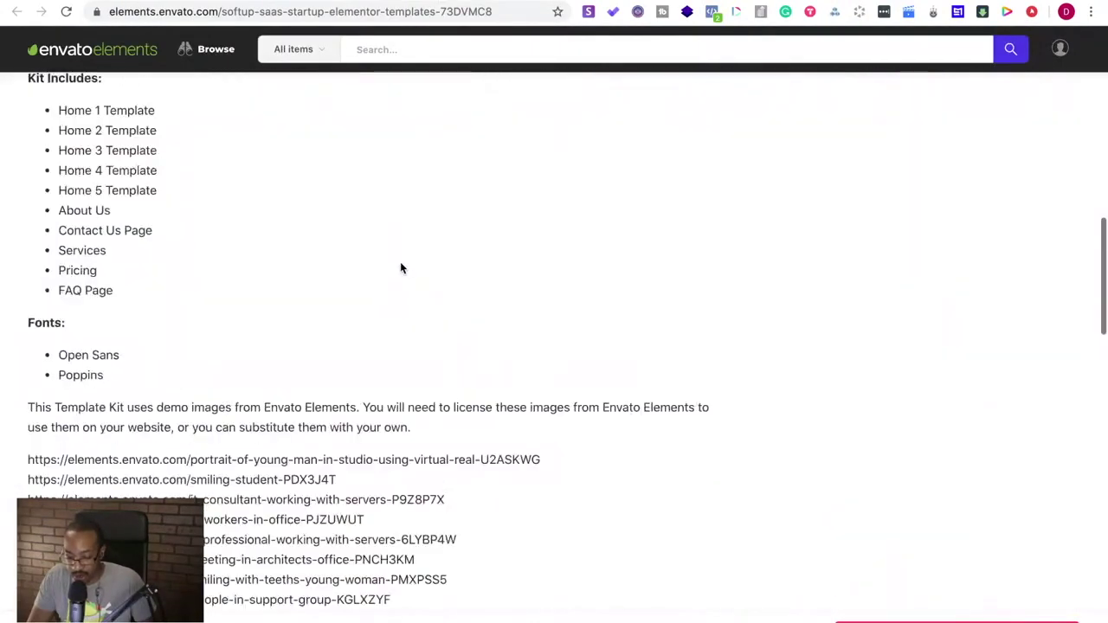
pyautogui.scroll(6, 401, 268)
pyautogui.scroll(7, 918, 257)
pyautogui.scroll(-3, 917, 258)
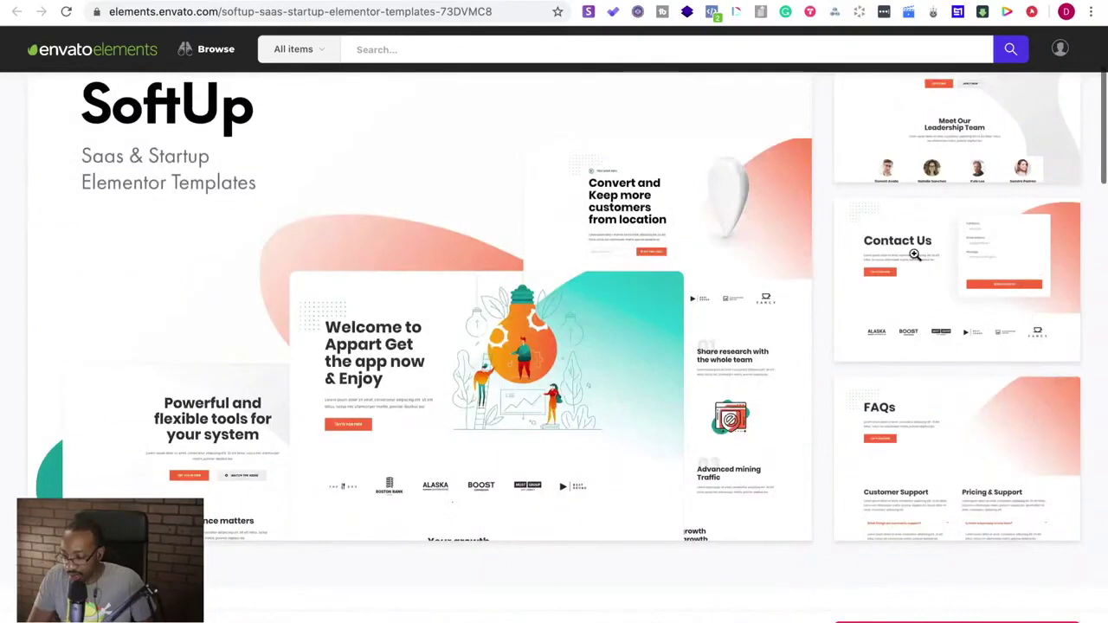
pyautogui.scroll(-2, 914, 253)
pyautogui.scroll(-2, 914, 254)
pyautogui.scroll(6, 911, 252)
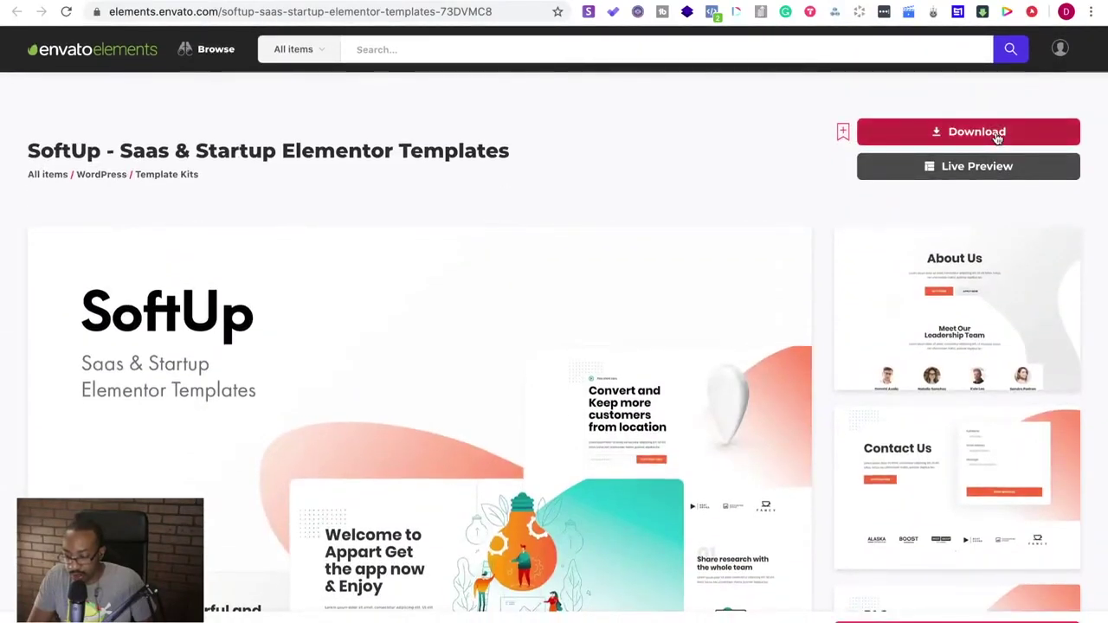
# - Add the SoftUp template kit to the Brand Factory Inc. project and download it
pyautogui.click(997, 137)
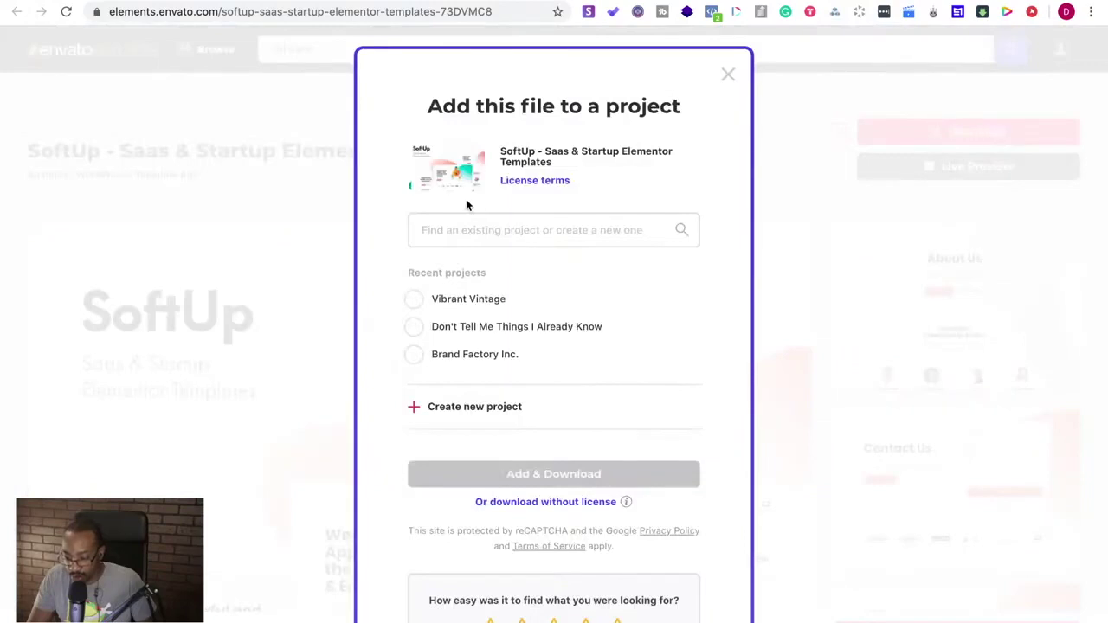
pyautogui.click(414, 354)
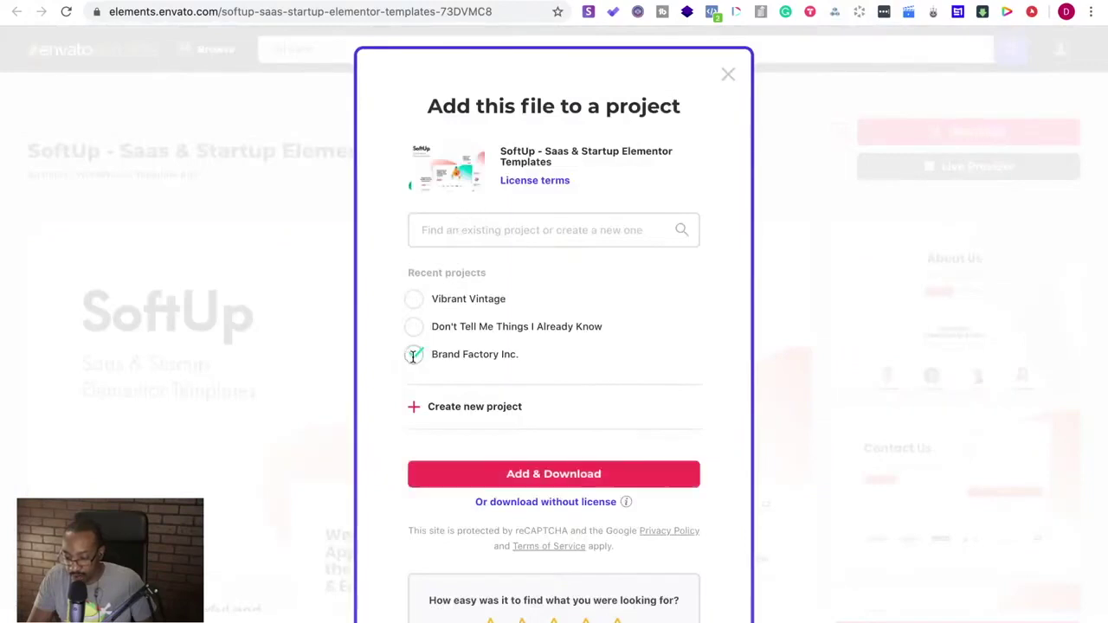
pyautogui.click(491, 474)
# - Examine the layout and sections of the SoftUp Home 3 demo page
pyautogui.scroll(-1, 439, 313)
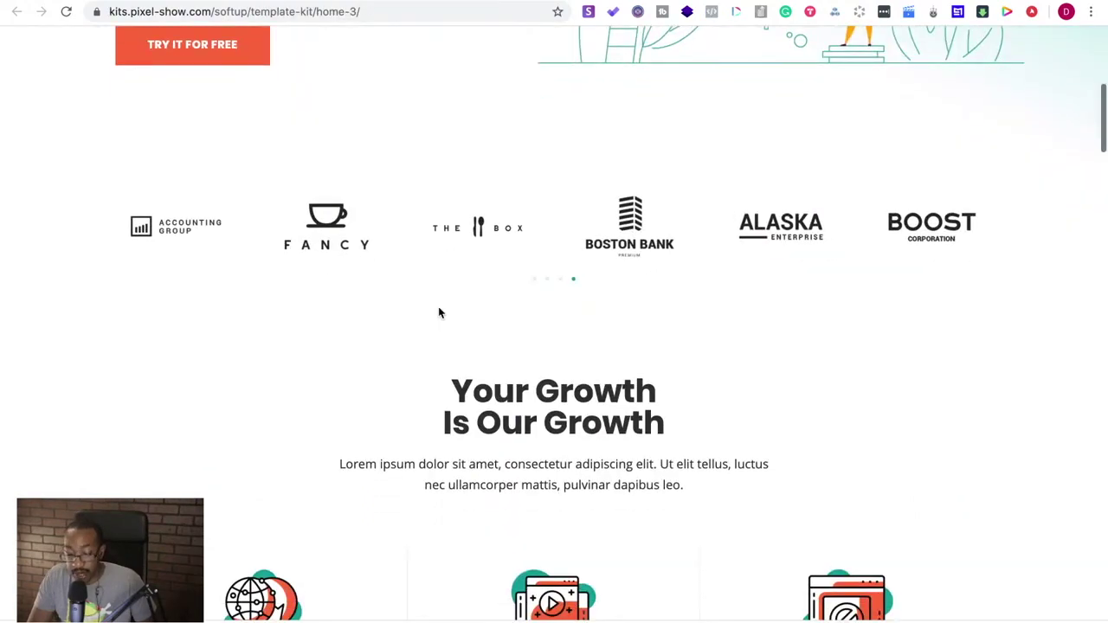
pyautogui.scroll(-10, 439, 313)
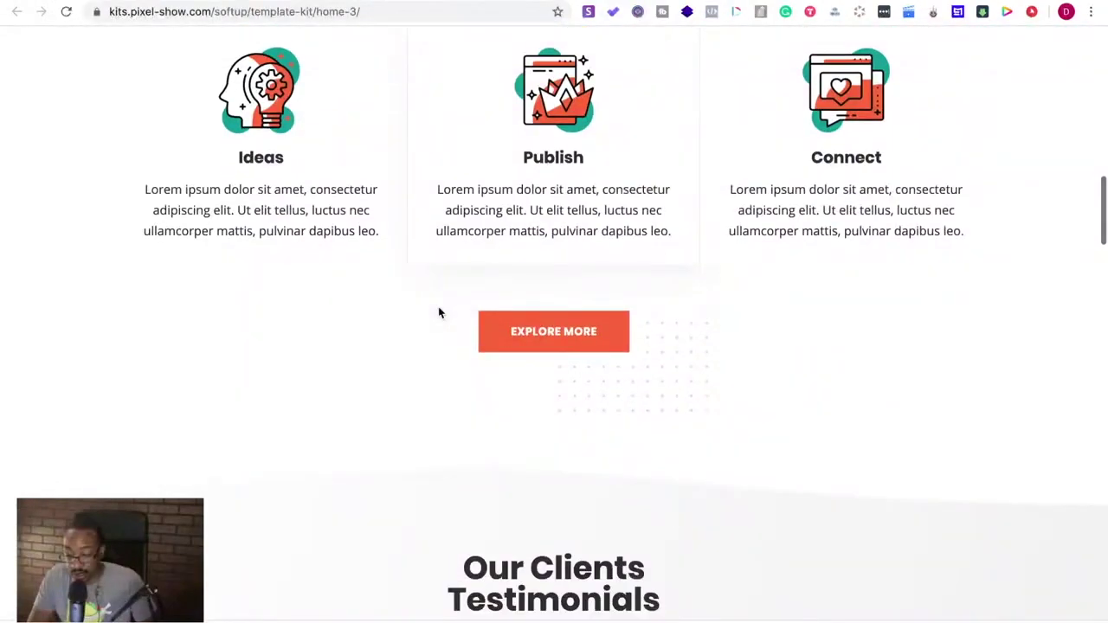
pyautogui.scroll(15, 439, 313)
pyautogui.scroll(3, 439, 314)
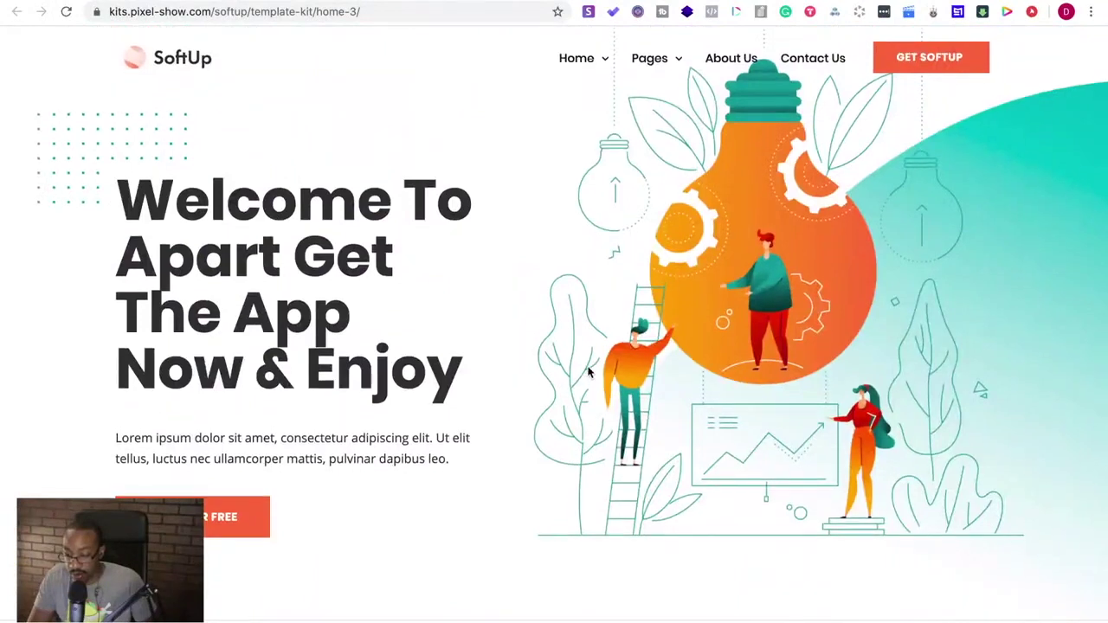
pyautogui.scroll(-1, 588, 372)
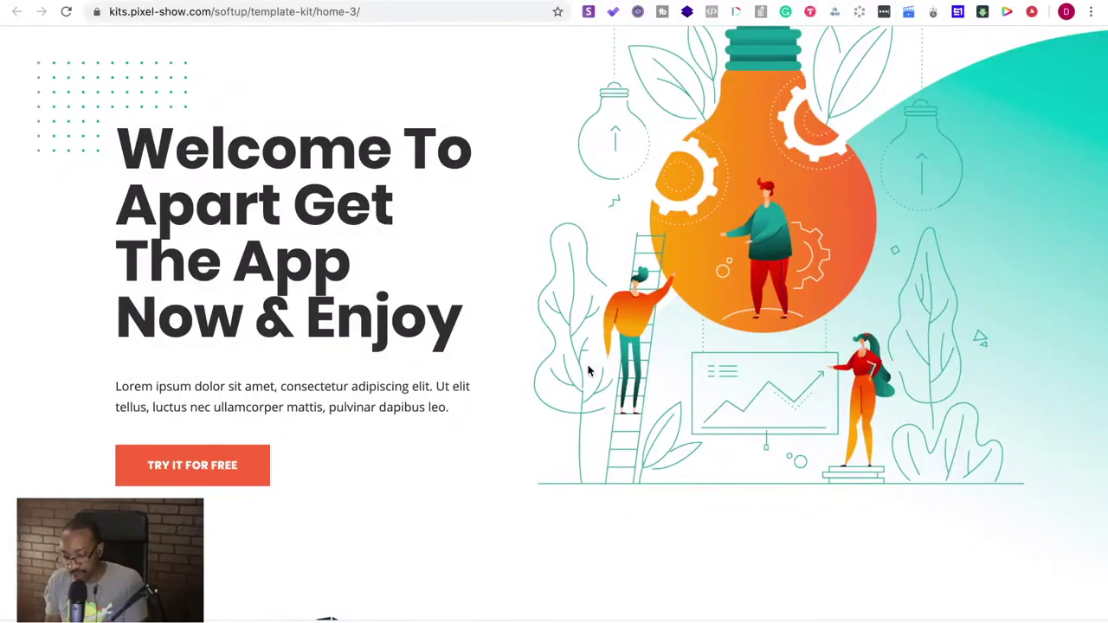
pyautogui.scroll(-20, 588, 372)
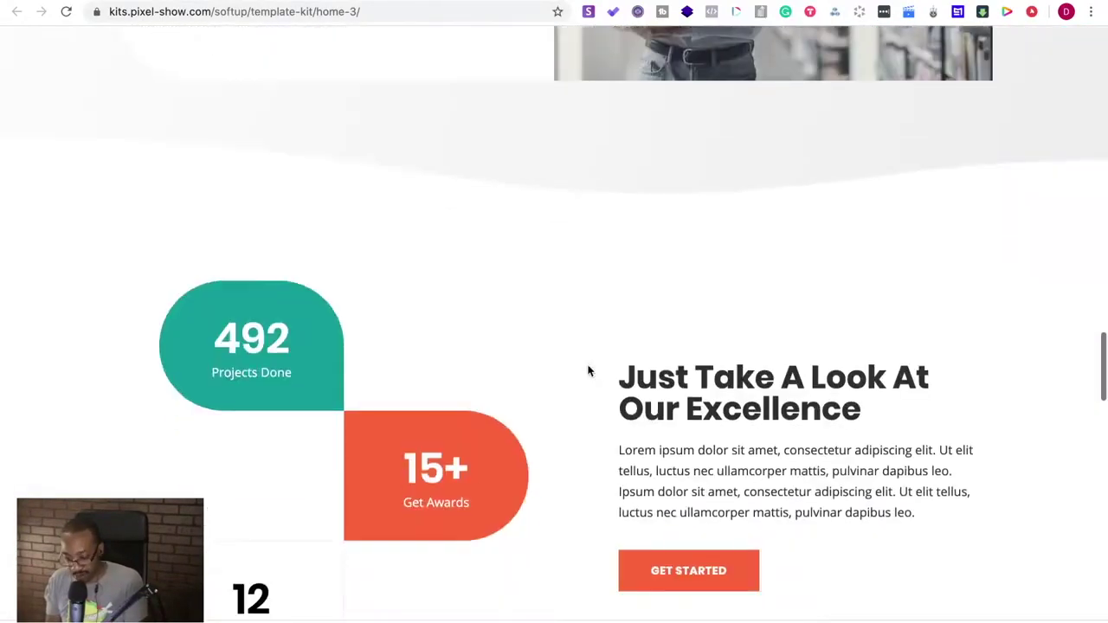
# - Review the statistics and client testimonials sections of the SoftUp demo page again
pyautogui.scroll(-15, 587, 371)
pyautogui.scroll(20, 588, 372)
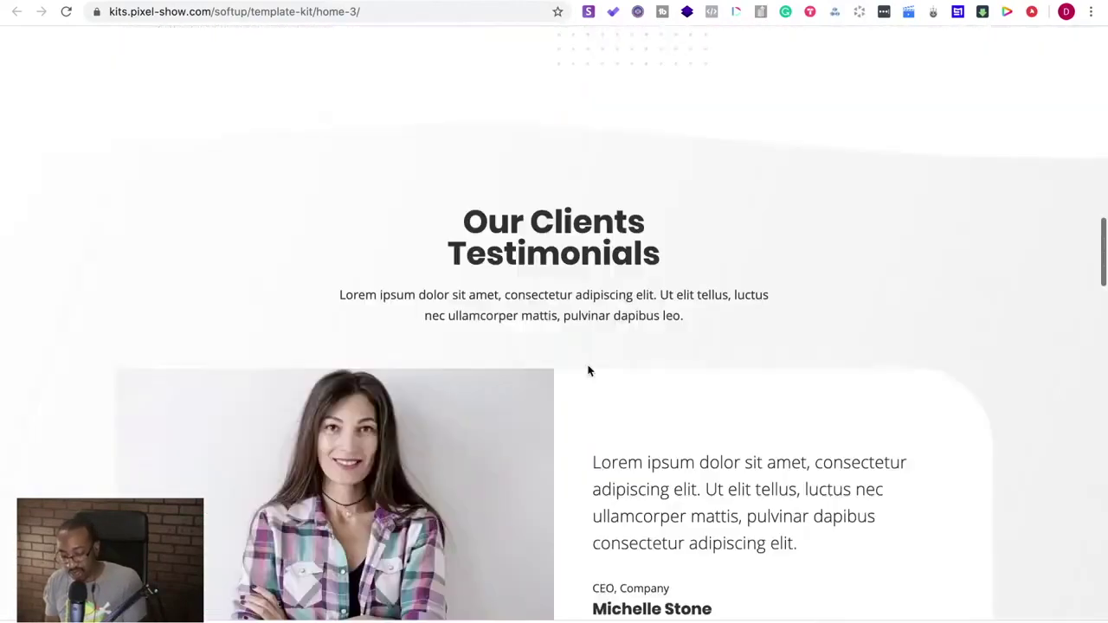
pyautogui.scroll(20, 588, 371)
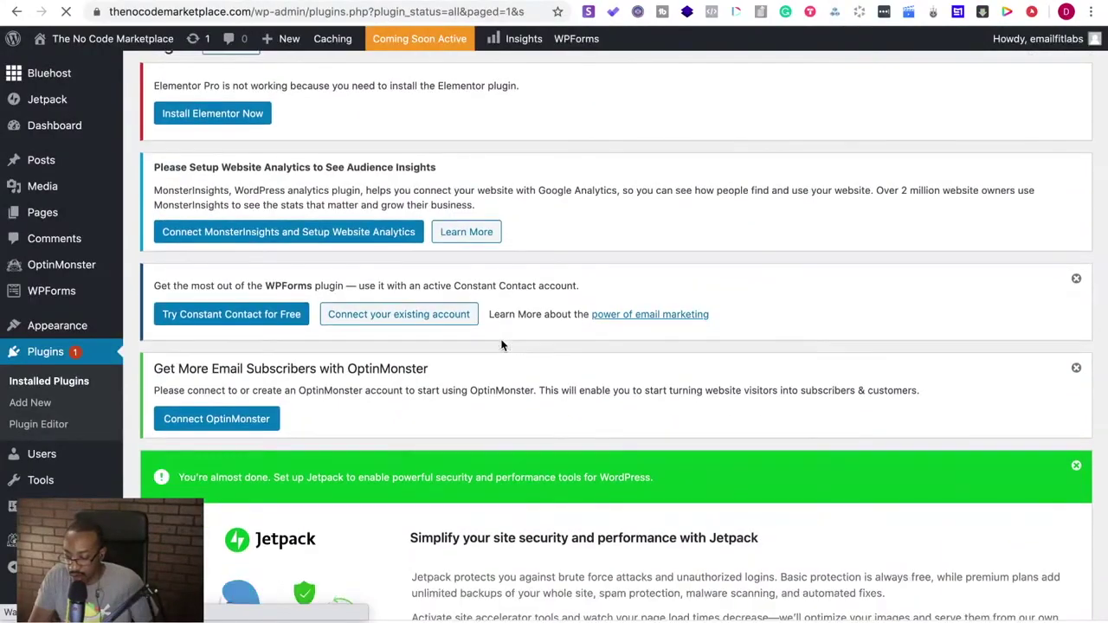
# - Install the Elementor plugin required by Elementor Pro from the WordPress plugins page
pyautogui.scroll(-10, 501, 346)
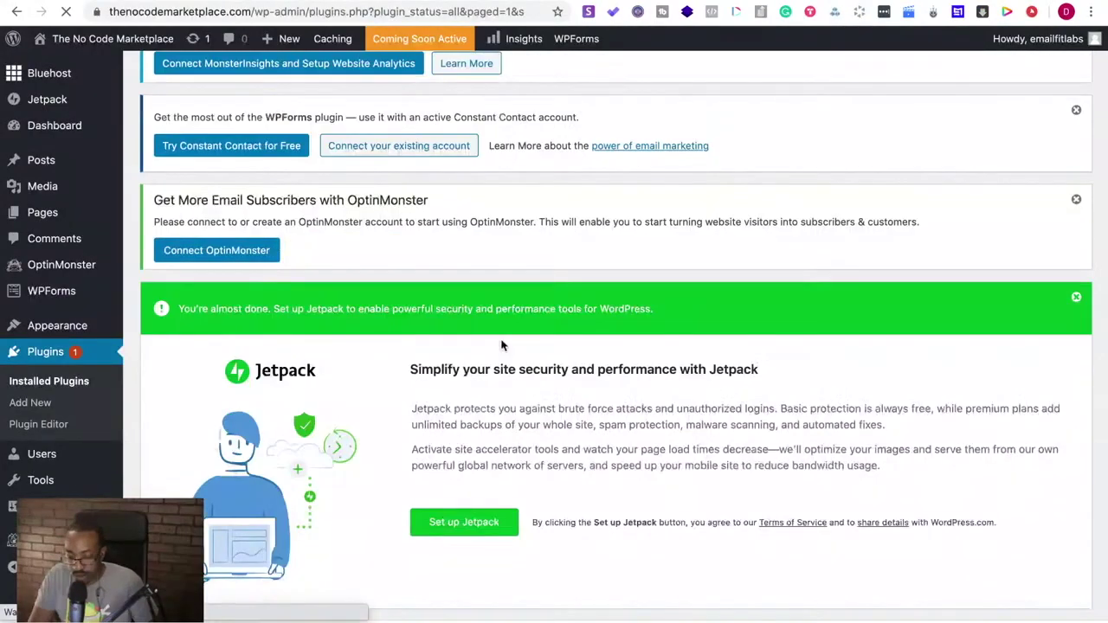
pyautogui.scroll(10, 501, 346)
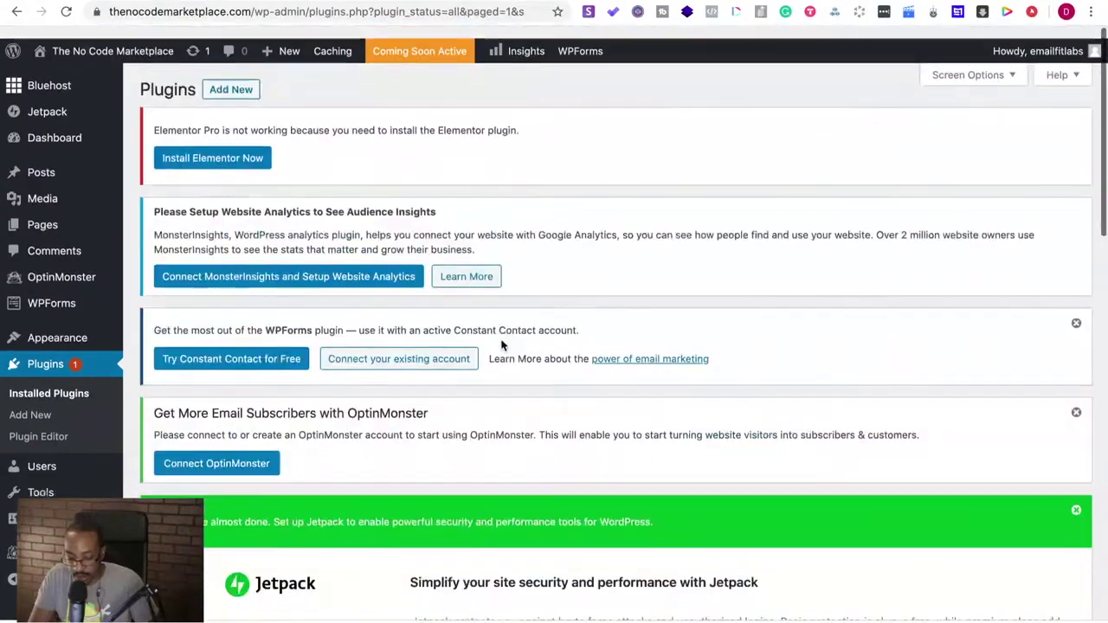
pyautogui.click(250, 149)
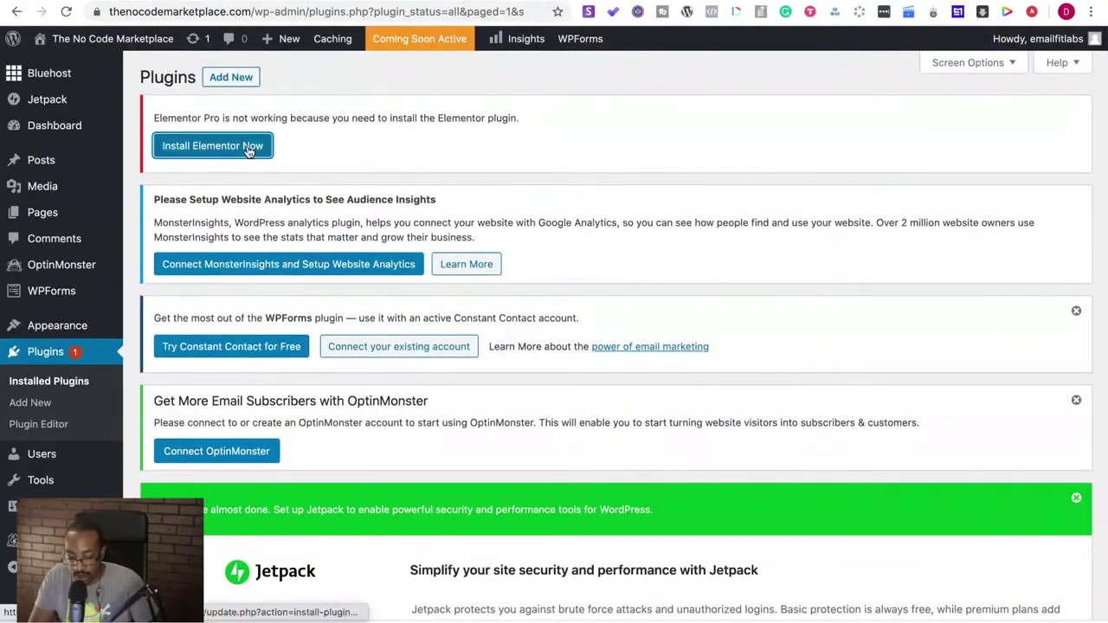
# - Check Elementor's library connection page in the WordPress admin
pyautogui.hotkey('ctrl', '1')
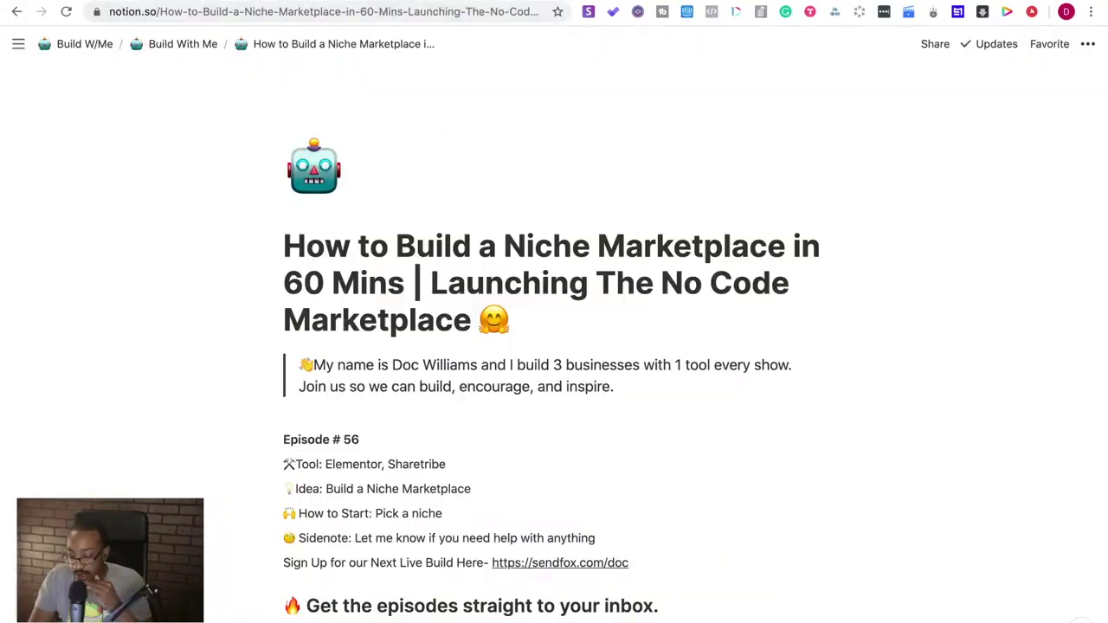
pyautogui.hotkey('ctrl', '2')
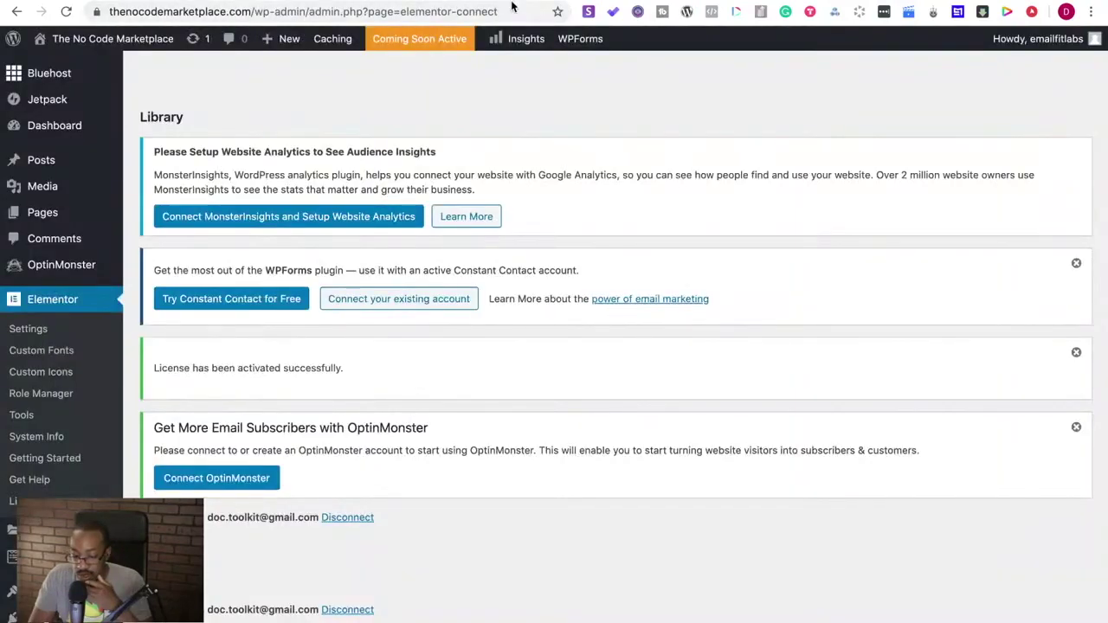
pyautogui.scroll(-3, 482, 257)
pyautogui.scroll(3, 482, 257)
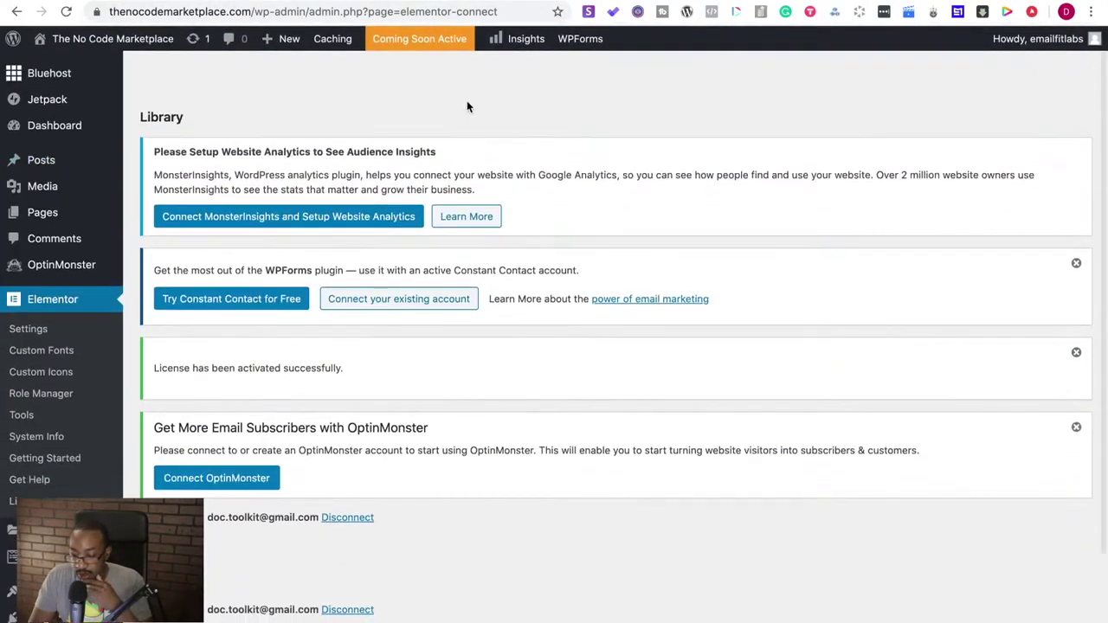
# - Switch to the Sharetribe admin panel and open the slogan and description settings from the getting-started list
pyautogui.hotkey('ctrl', '3')
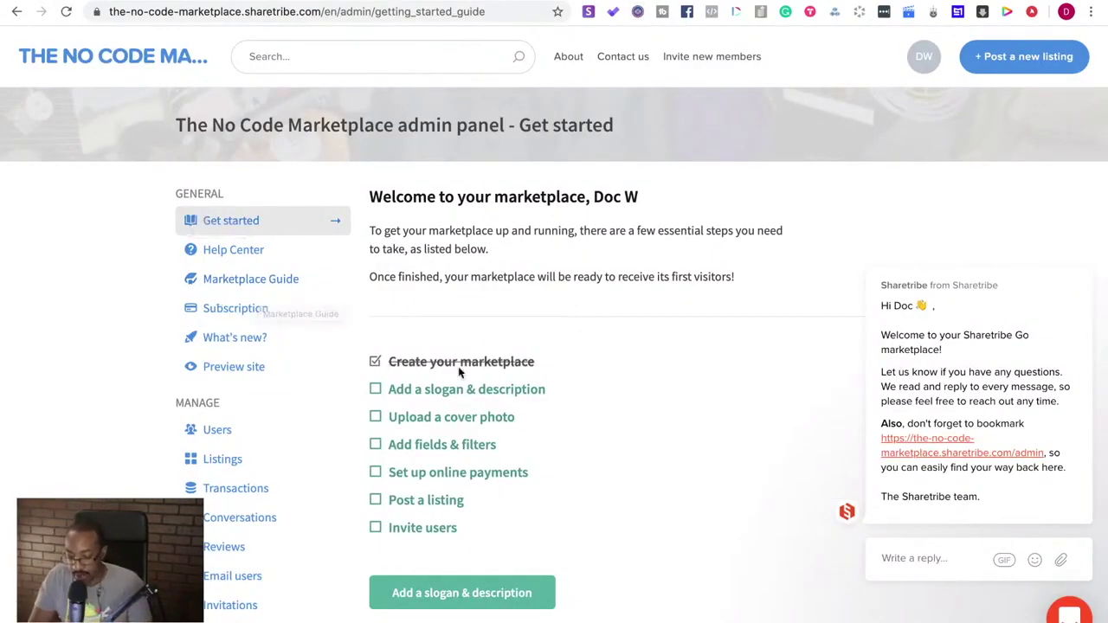
pyautogui.scroll(-1, 459, 368)
pyautogui.scroll(-1, 459, 371)
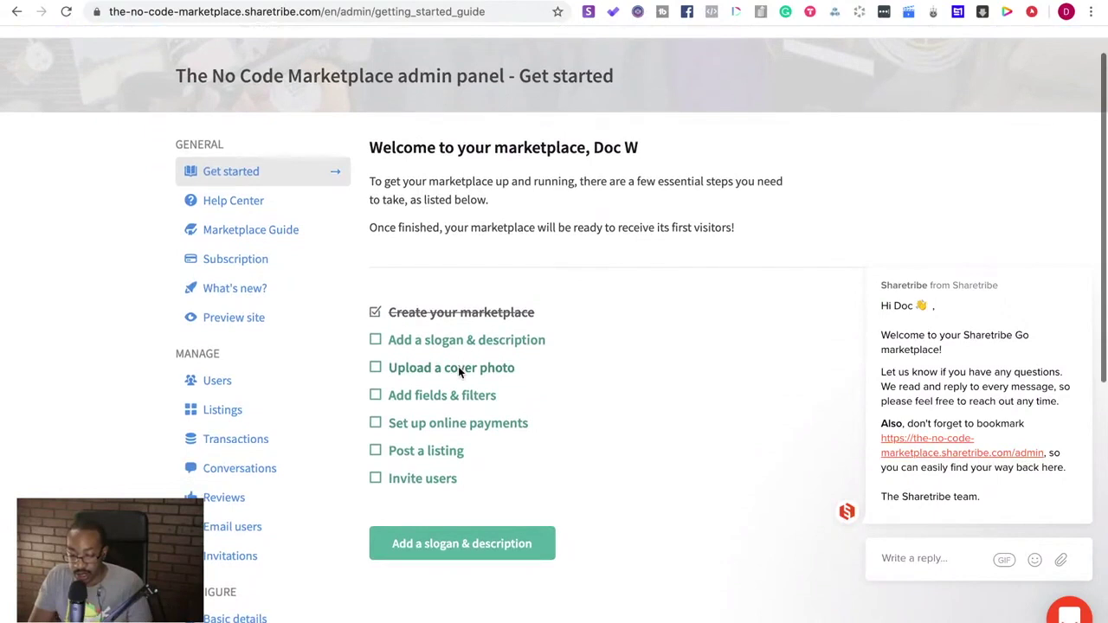
pyautogui.click(418, 342)
pyautogui.scroll(-5, 450, 346)
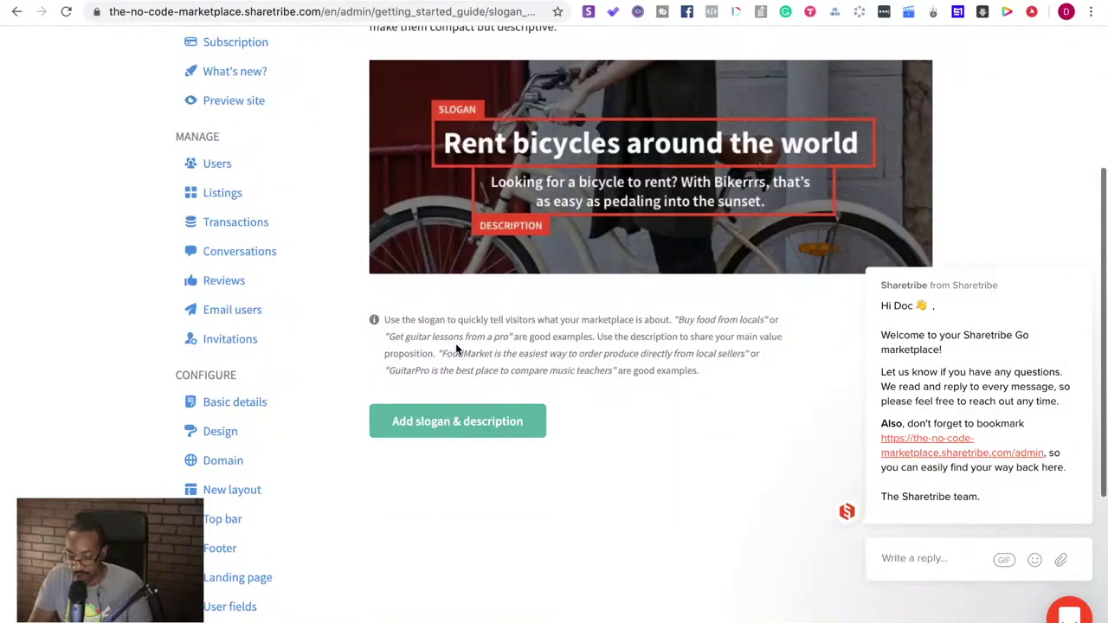
pyautogui.click(459, 421)
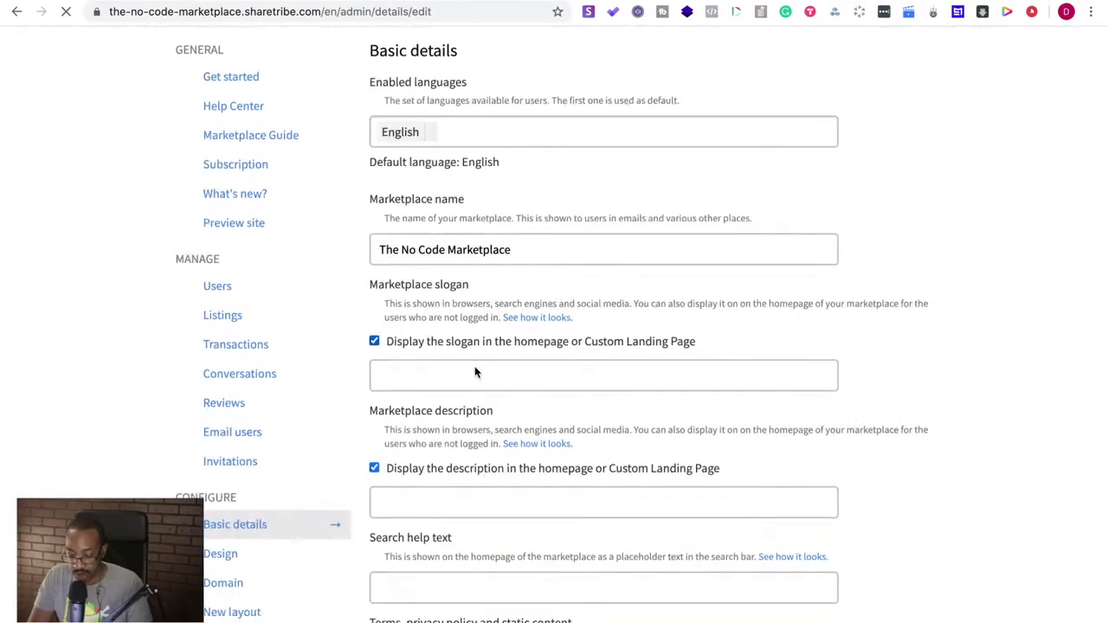
# - Set the marketplace slogan to "The #1 Source for No Code Templates"
pyautogui.click(475, 373)
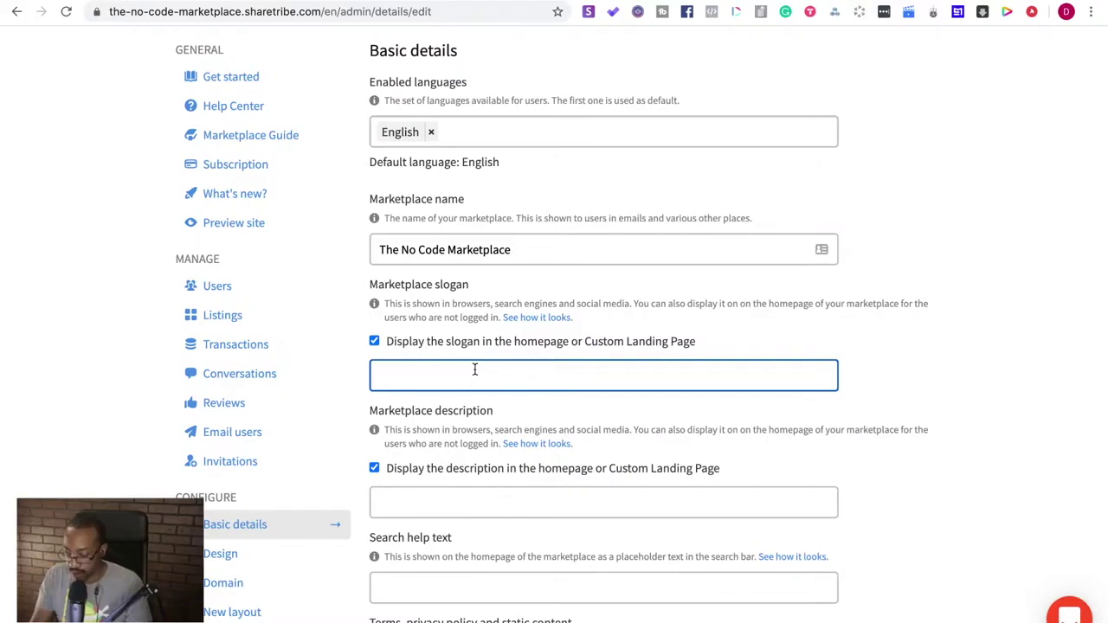
pyautogui.write('The #1 So')
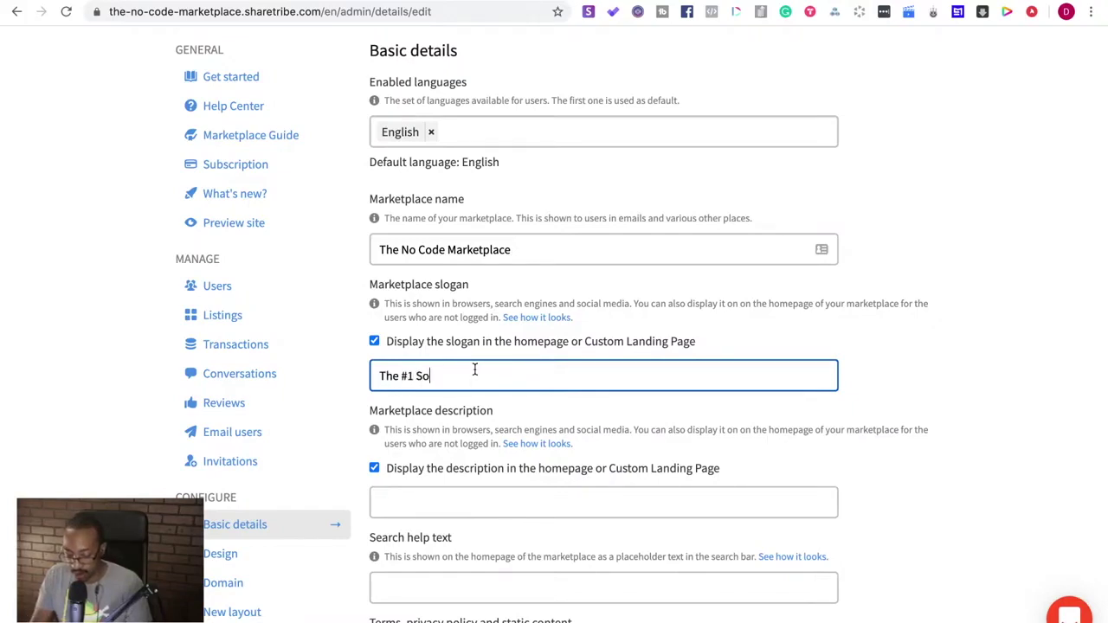
pyautogui.write('urce for No ')
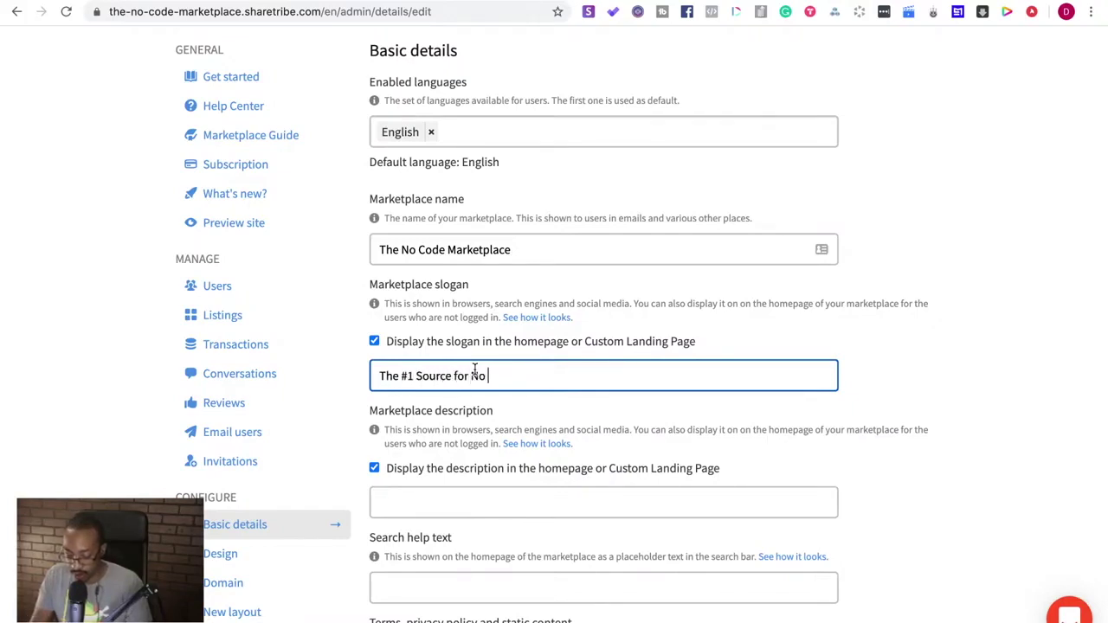
pyautogui.write('Code Pla')
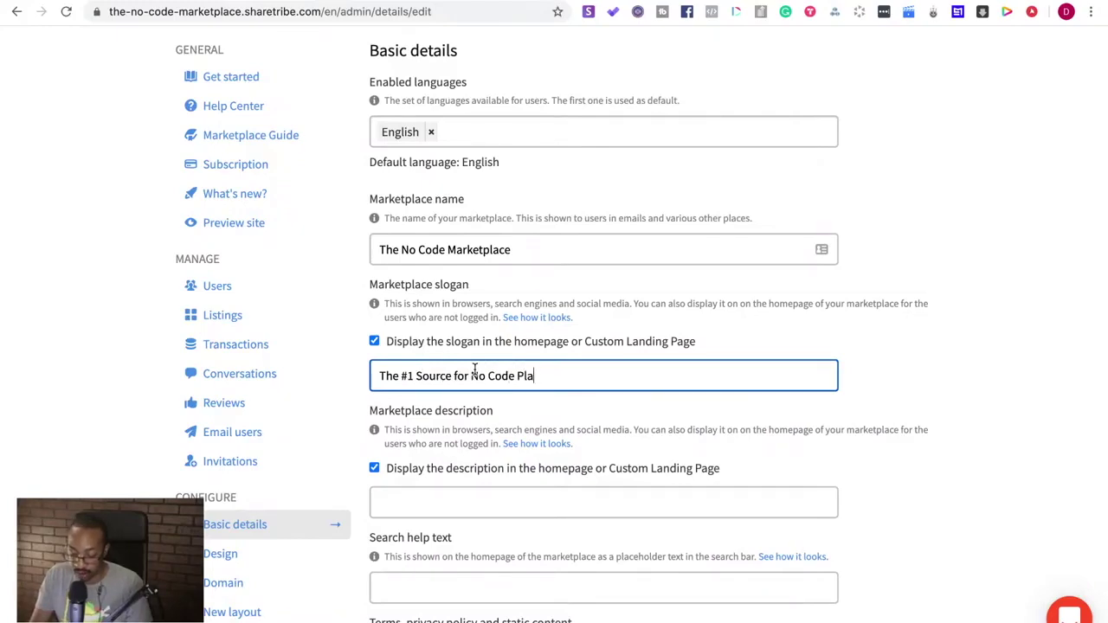
pyautogui.press('BackSpace')
pyautogui.press('BackSpace')
pyautogui.press('BackSpace')
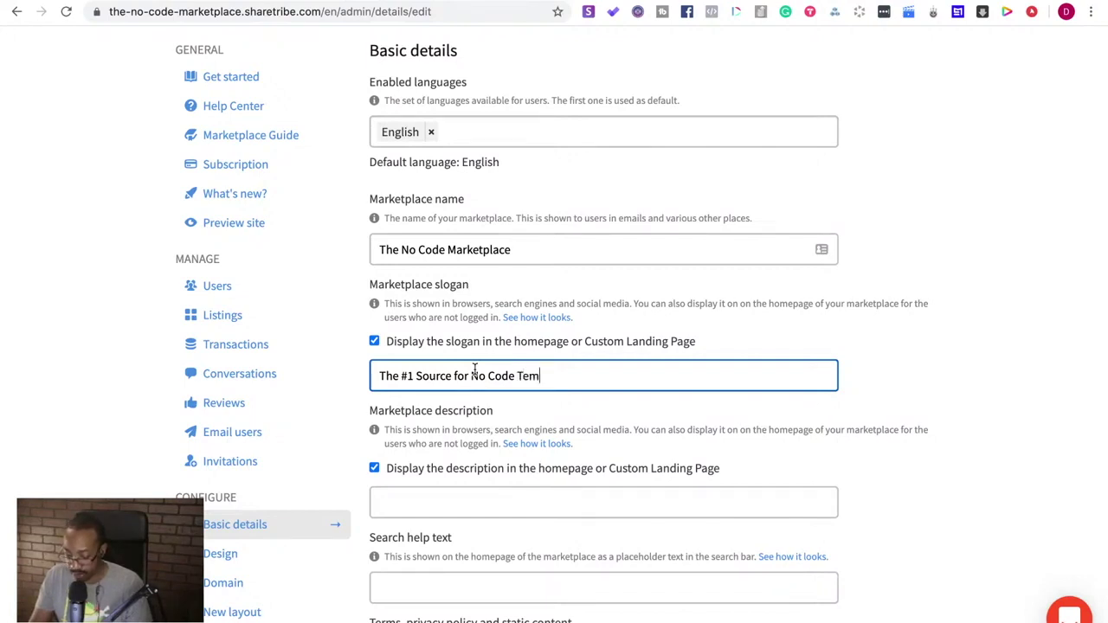
pyautogui.write('Templates')
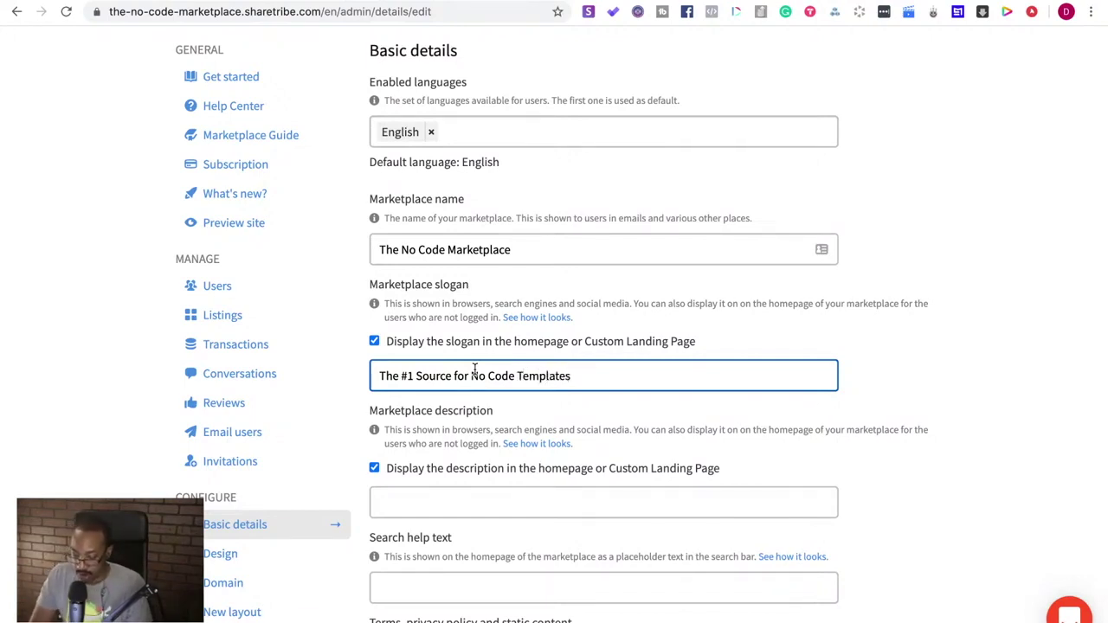
# - Set the marketplace description to "Templates and Hacks to create No Code MVPs"
pyautogui.scroll(-2, 468, 395)
pyautogui.scroll(-3, 468, 393)
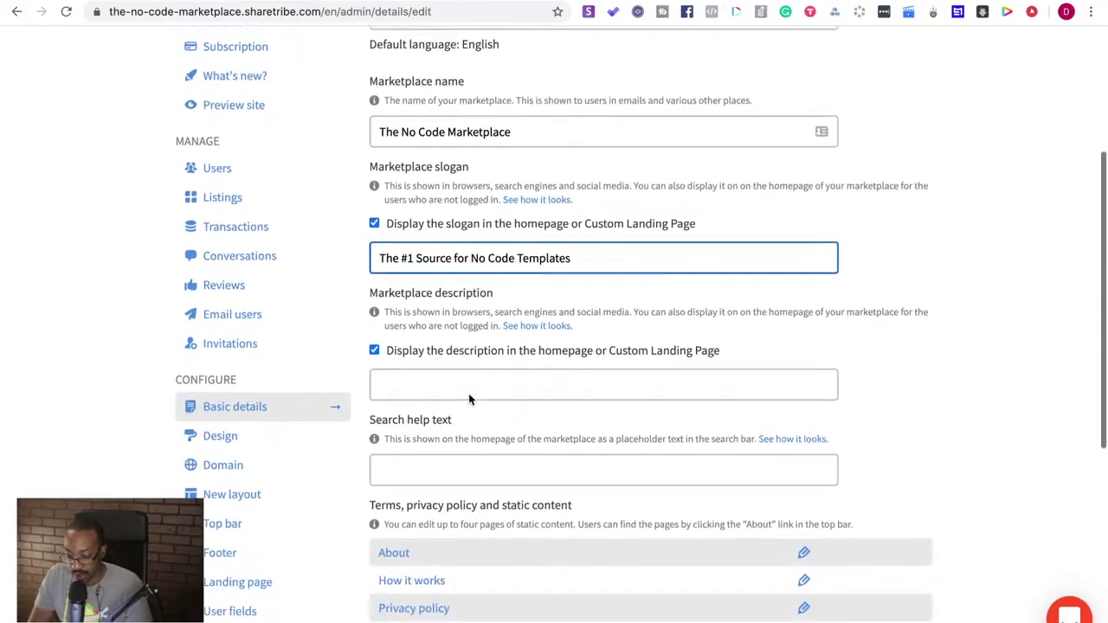
pyautogui.scroll(-1, 469, 395)
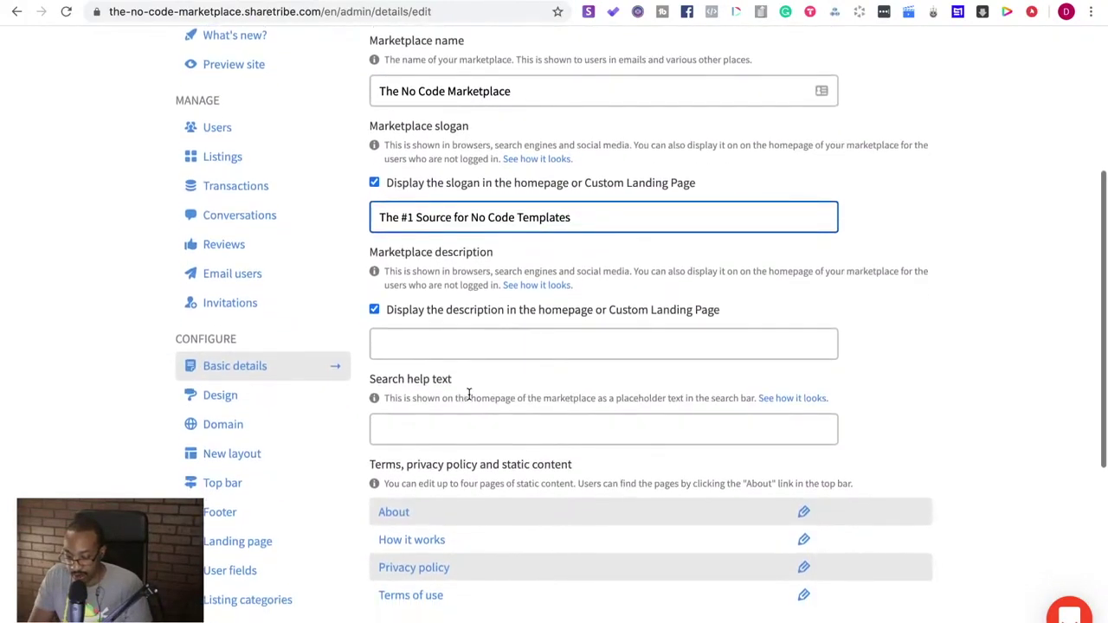
pyautogui.click(447, 350)
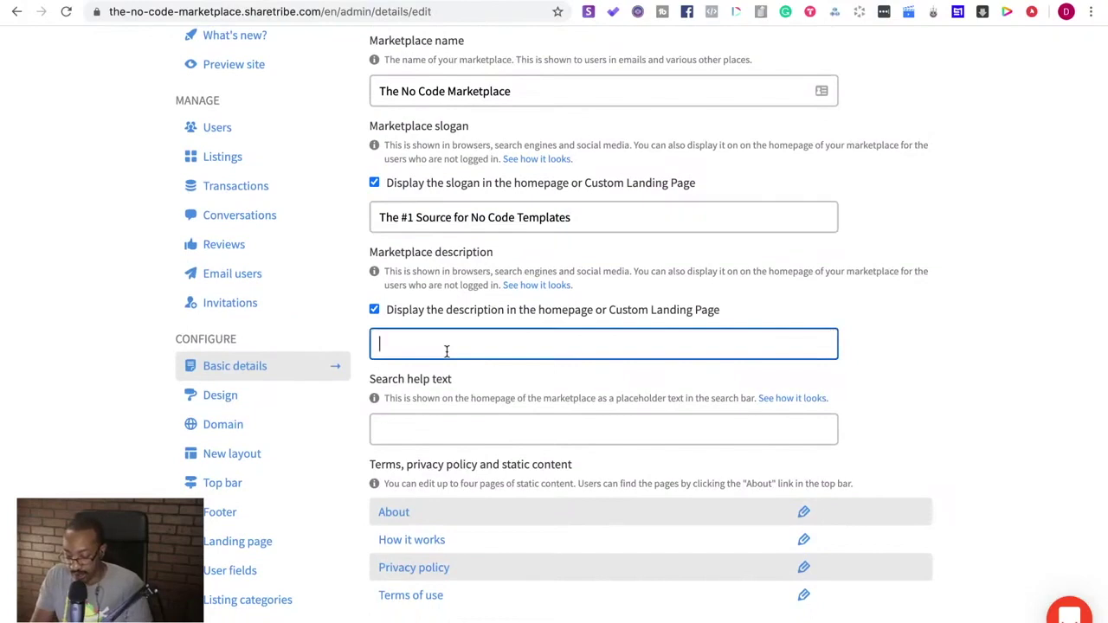
pyautogui.write('THis')
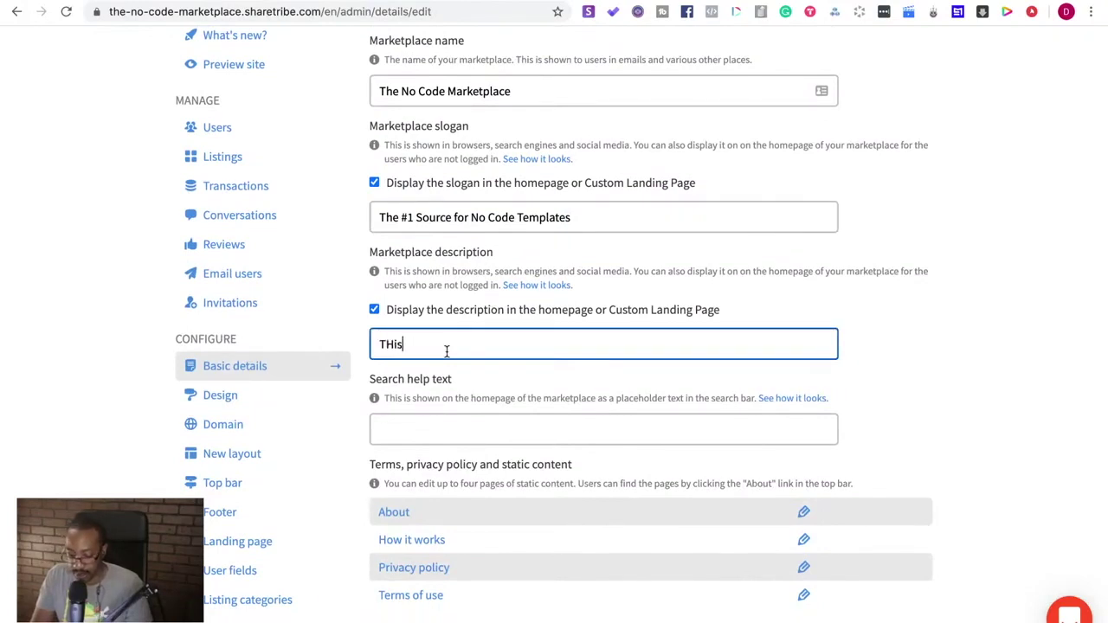
pyautogui.write('s is')
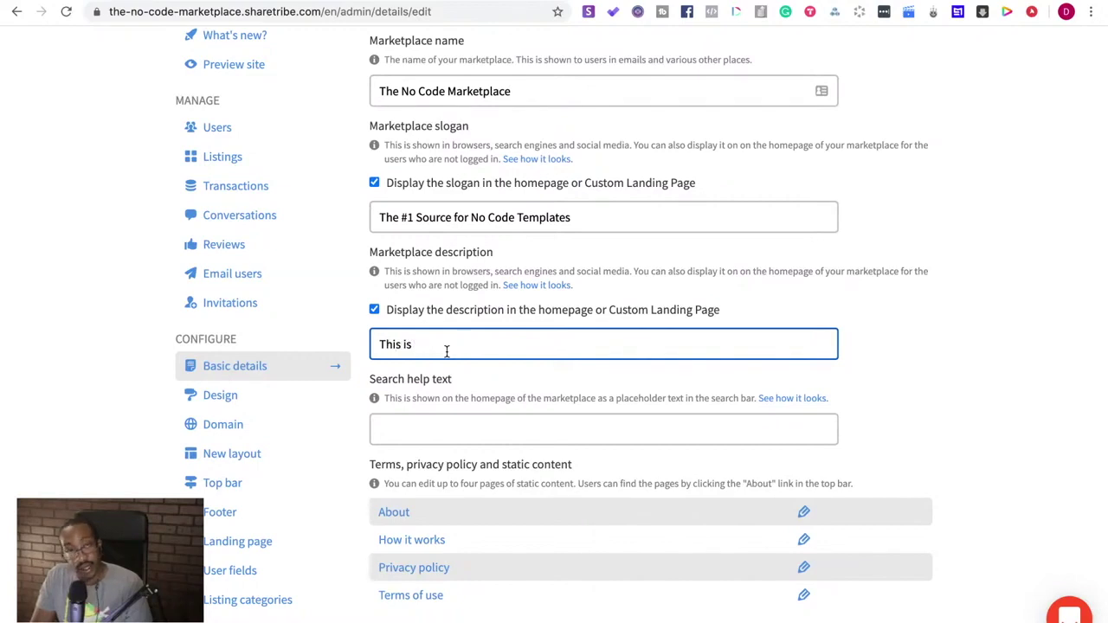
pyautogui.press('BackSpace')
pyautogui.press('BackSpace')
pyautogui.press('BackSpace')
pyautogui.press('BackSpace')
pyautogui.press('BackSpace')
pyautogui.press('BackSpace')
pyautogui.press('BackSpace')
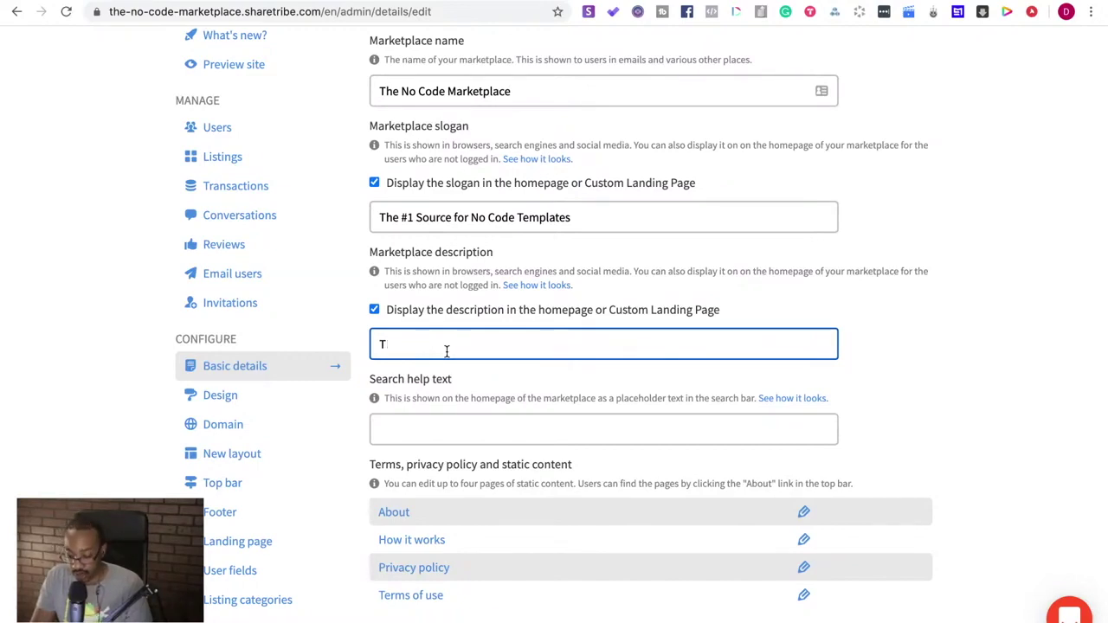
pyautogui.write('Temp')
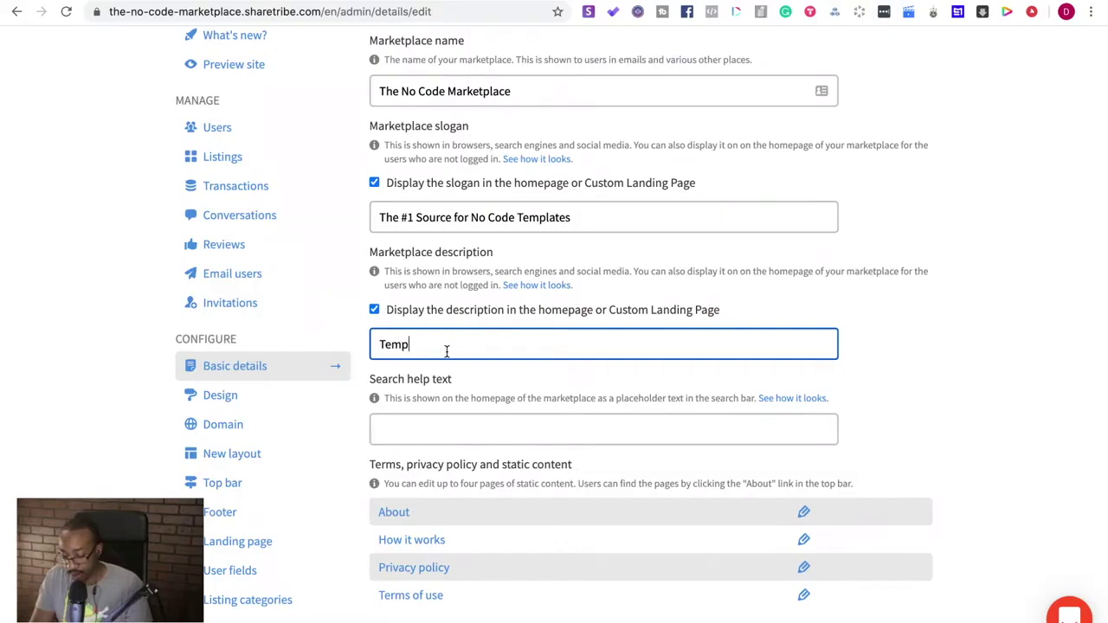
pyautogui.write('lates and Hacks to ')
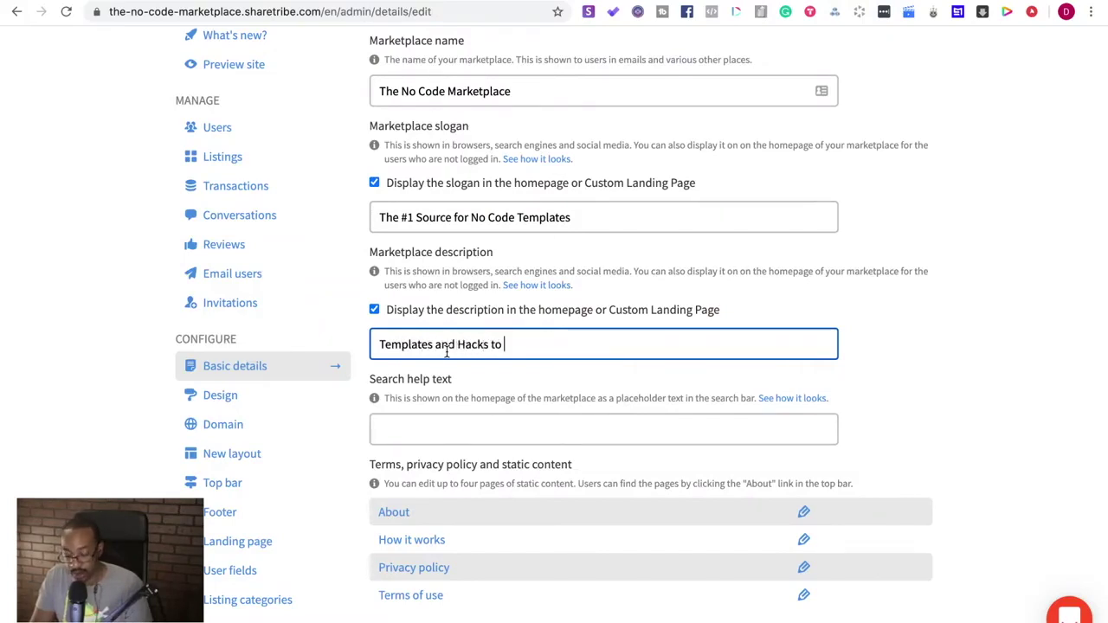
pyautogui.write('create')
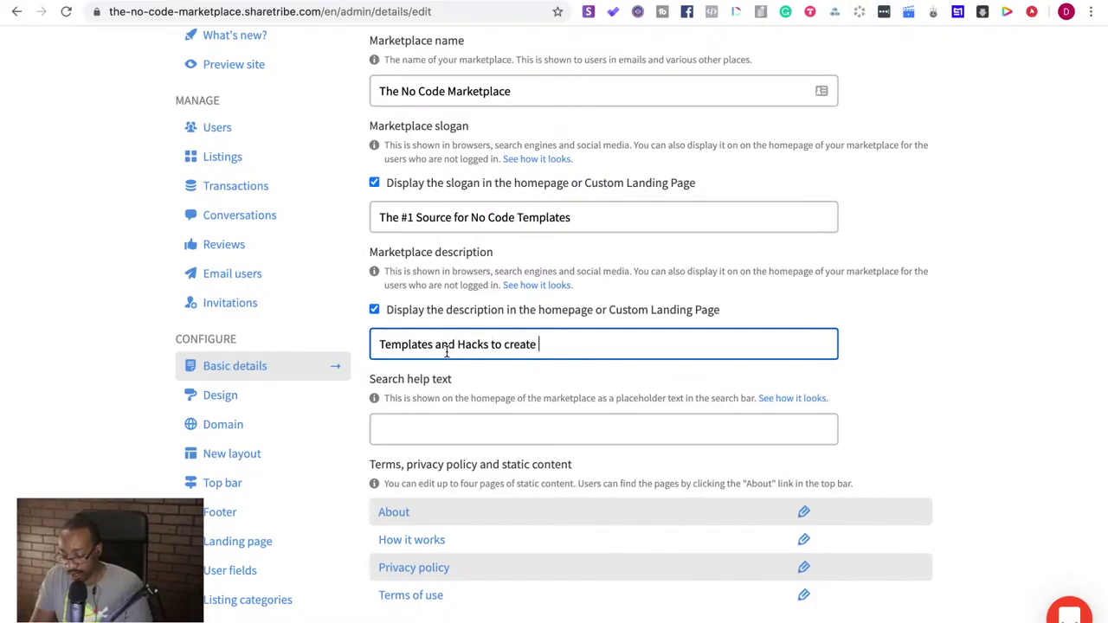
pyautogui.write(' No Code ')
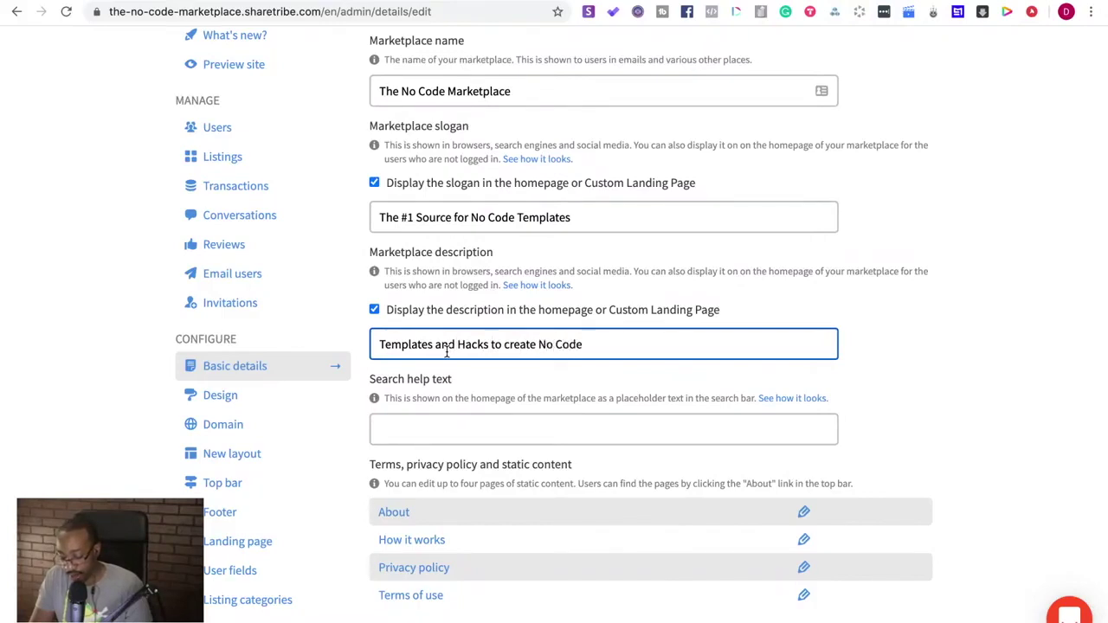
pyautogui.write('MVPs')
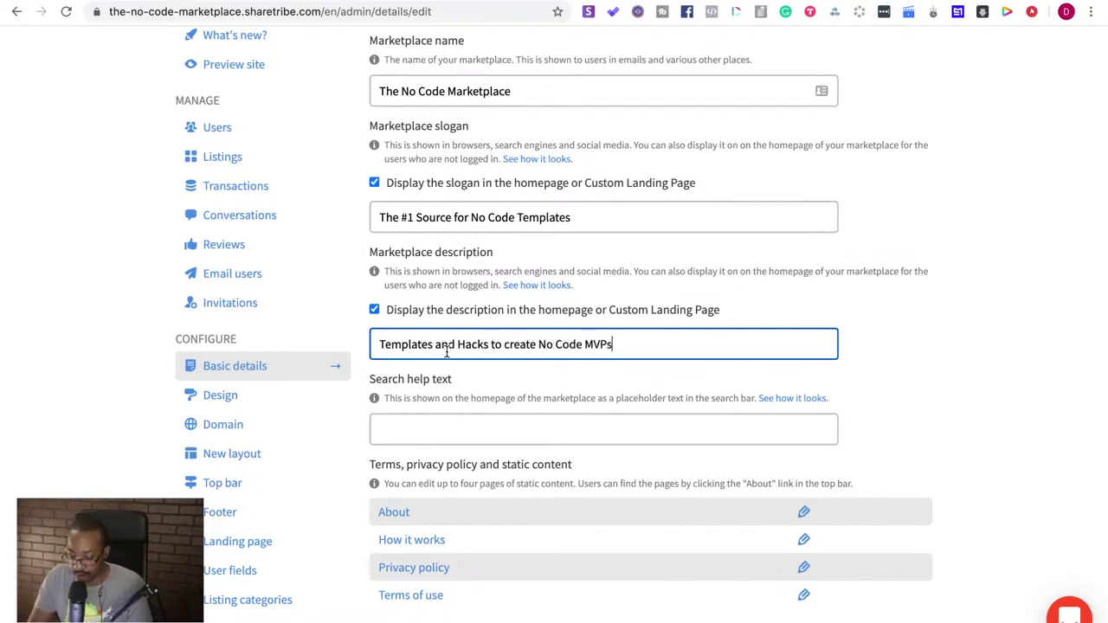
# - Save the marketplace's basic details settings
pyautogui.scroll(-5, 443, 329)
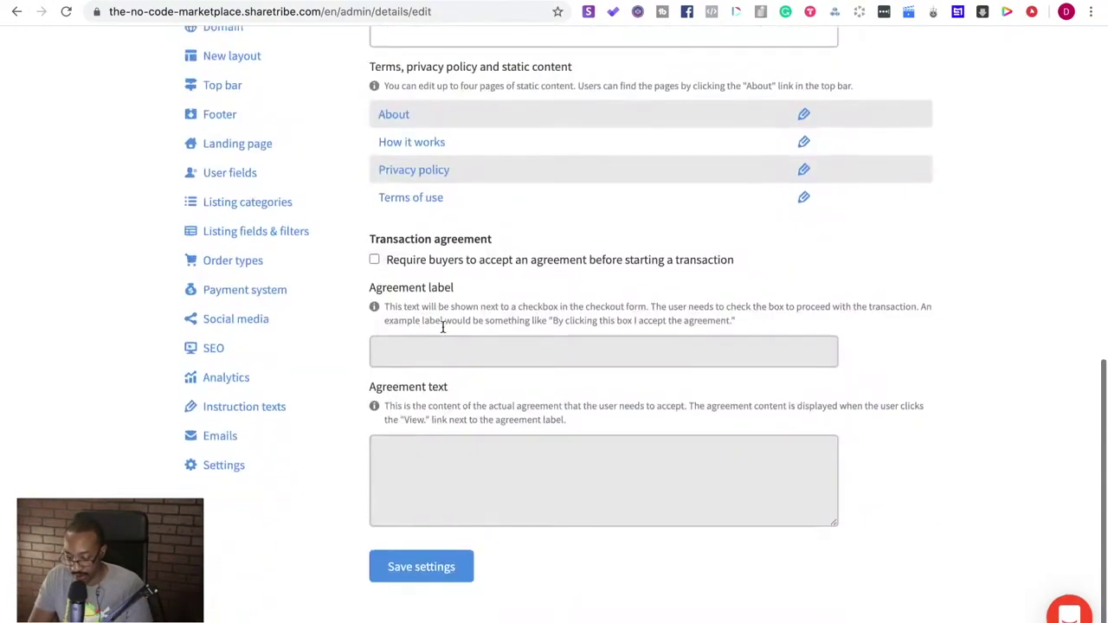
pyautogui.click(444, 571)
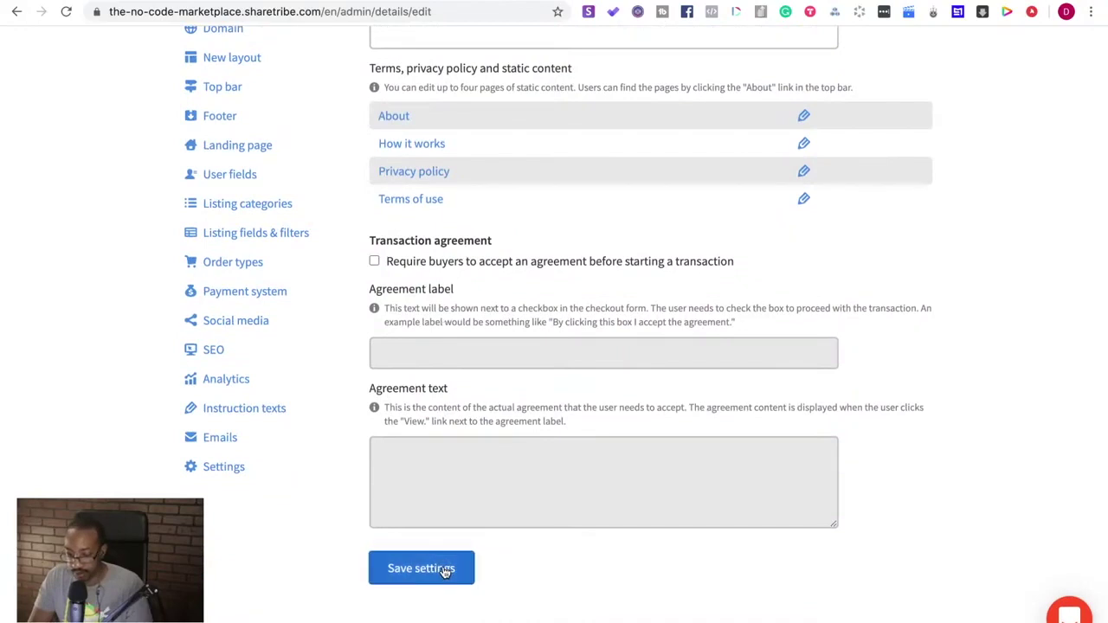
pyautogui.click(444, 569)
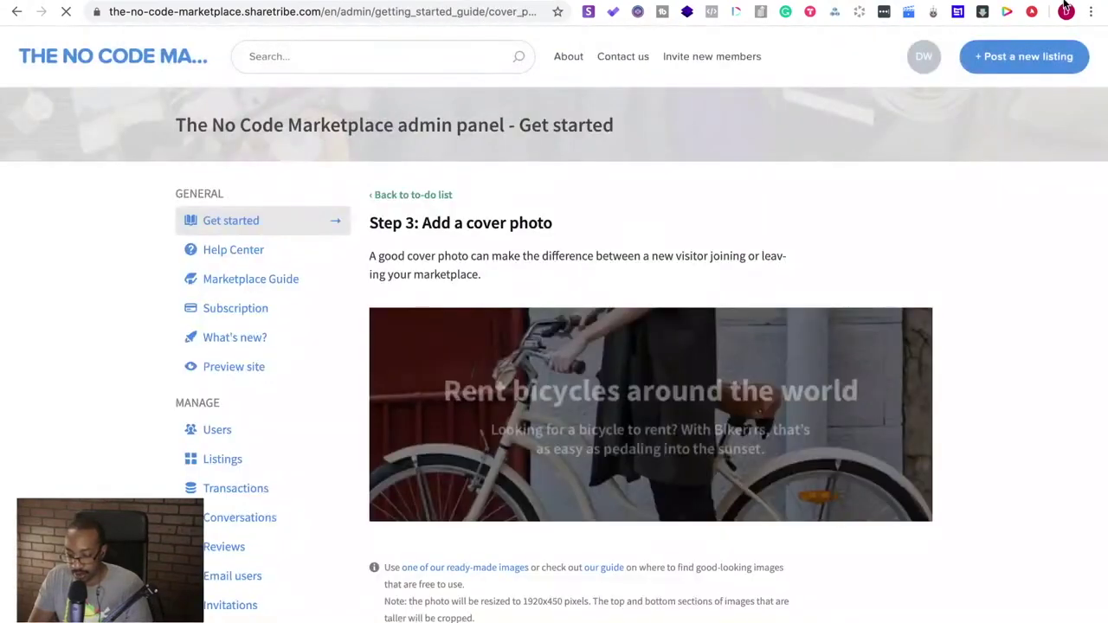
# - Check the cover photo requirements, switch to Canva and place the uploaded keyboard photo in the 1920 × 450 px banner design
pyautogui.scroll(-3, 678, 387)
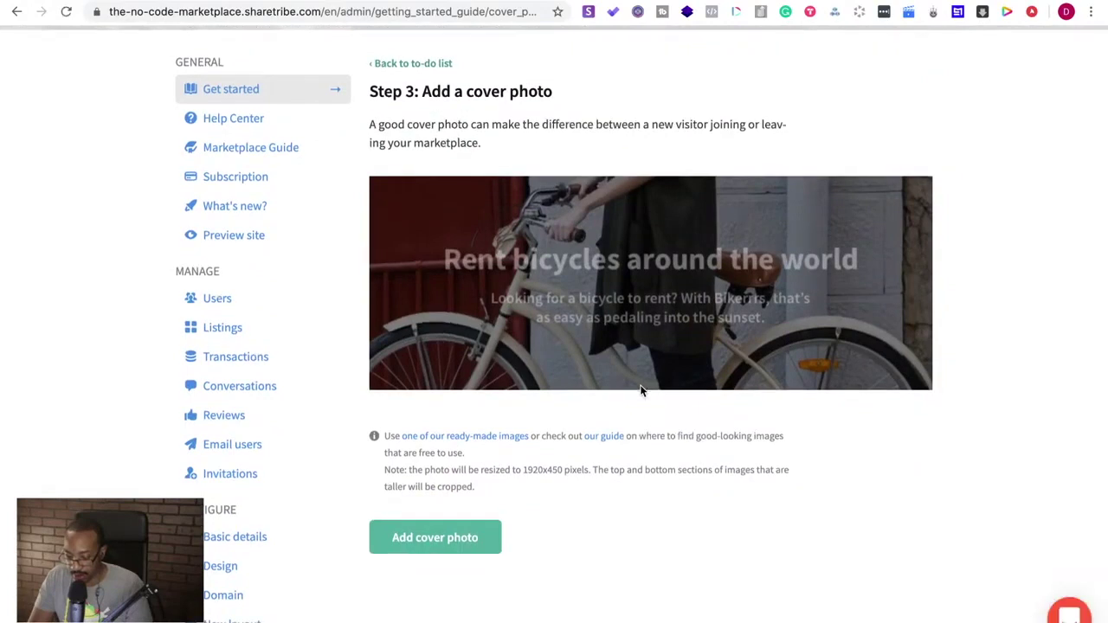
pyautogui.scroll(-1, 549, 474)
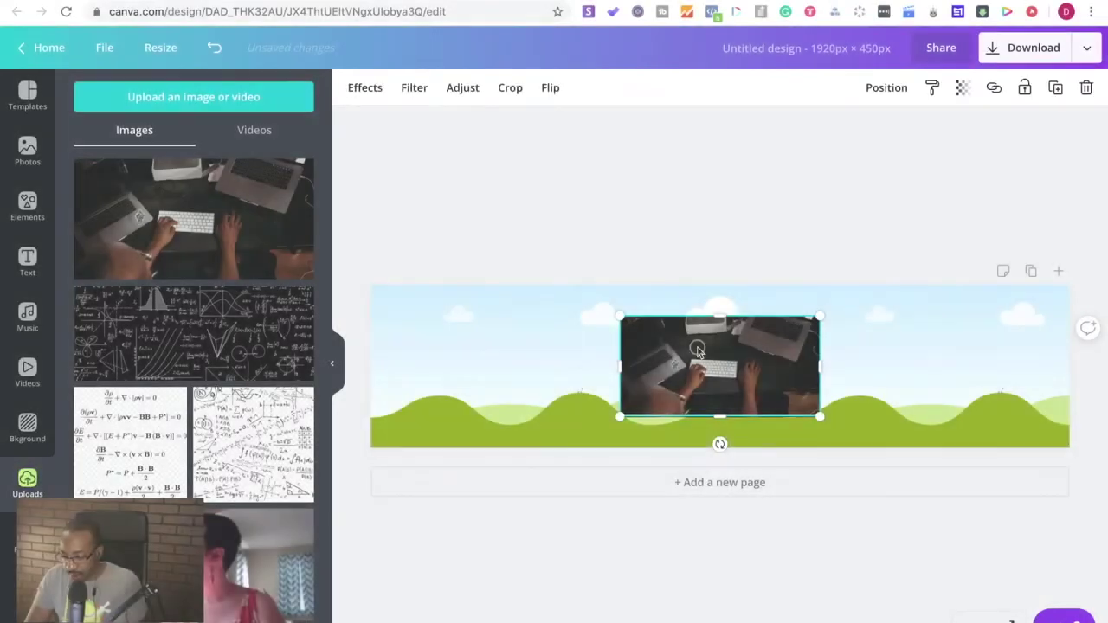
pyautogui.moveTo(719, 367); pyautogui.dragTo(686, 352)
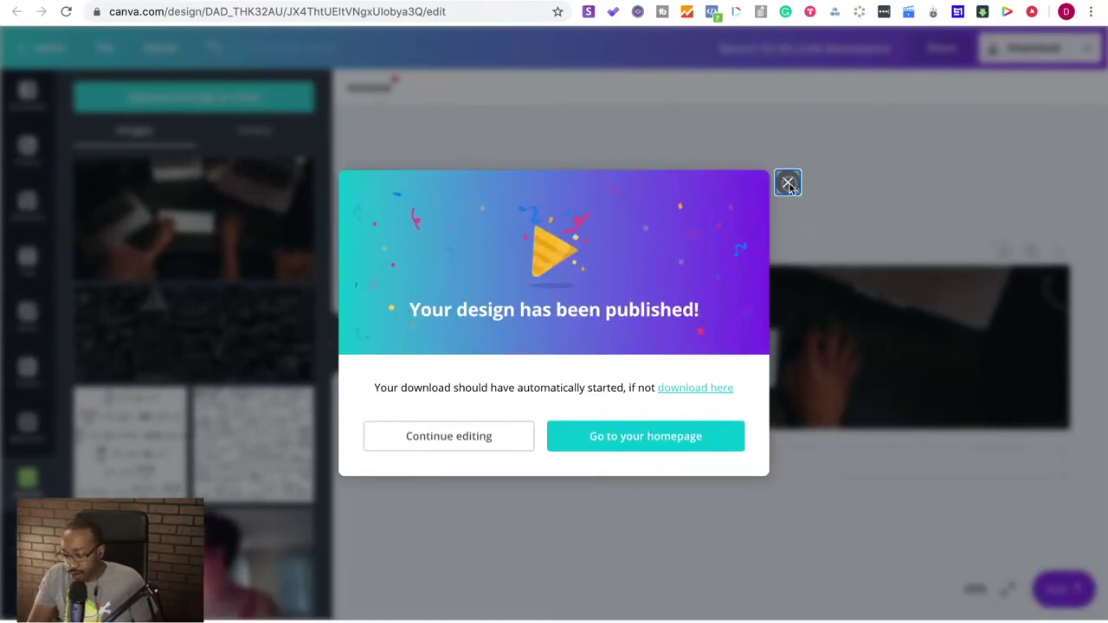
# - Return from Canva to the Sharetribe admin panel, upload the finished banner as the marketplace's cover photo and save the design settings
pyautogui.click(813, 599)
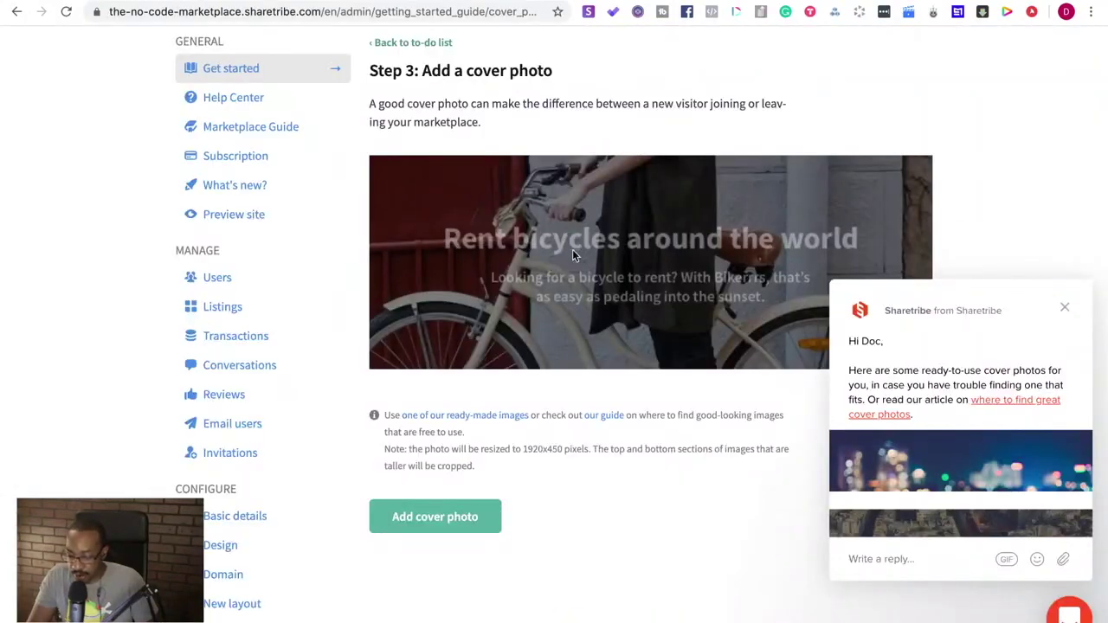
pyautogui.click(449, 528)
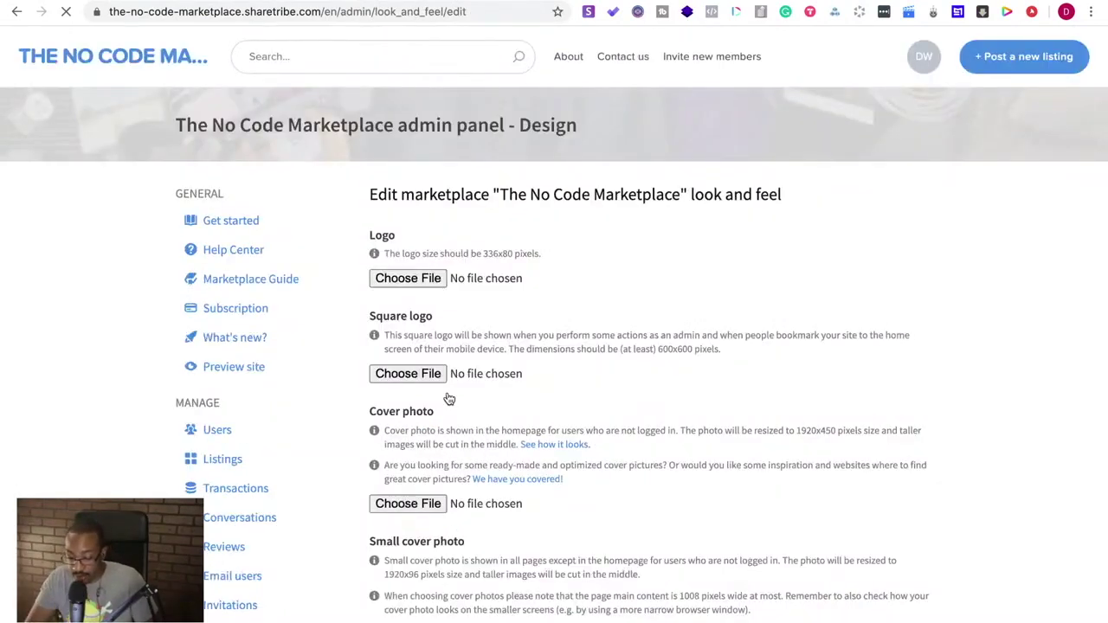
pyautogui.scroll(-4, 449, 399)
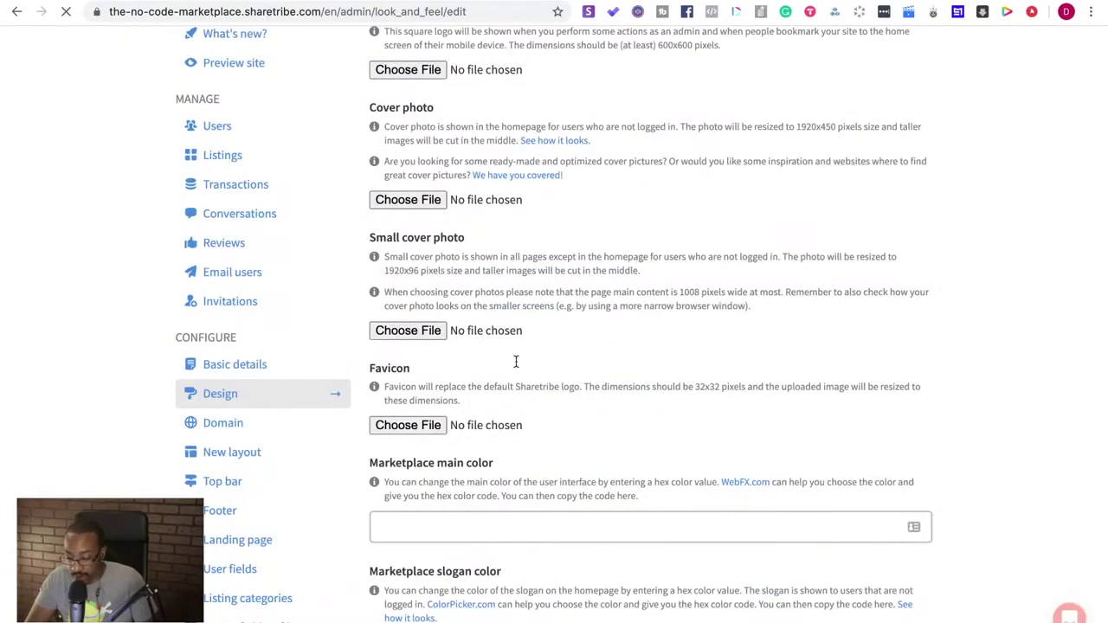
pyautogui.scroll(-8, 516, 364)
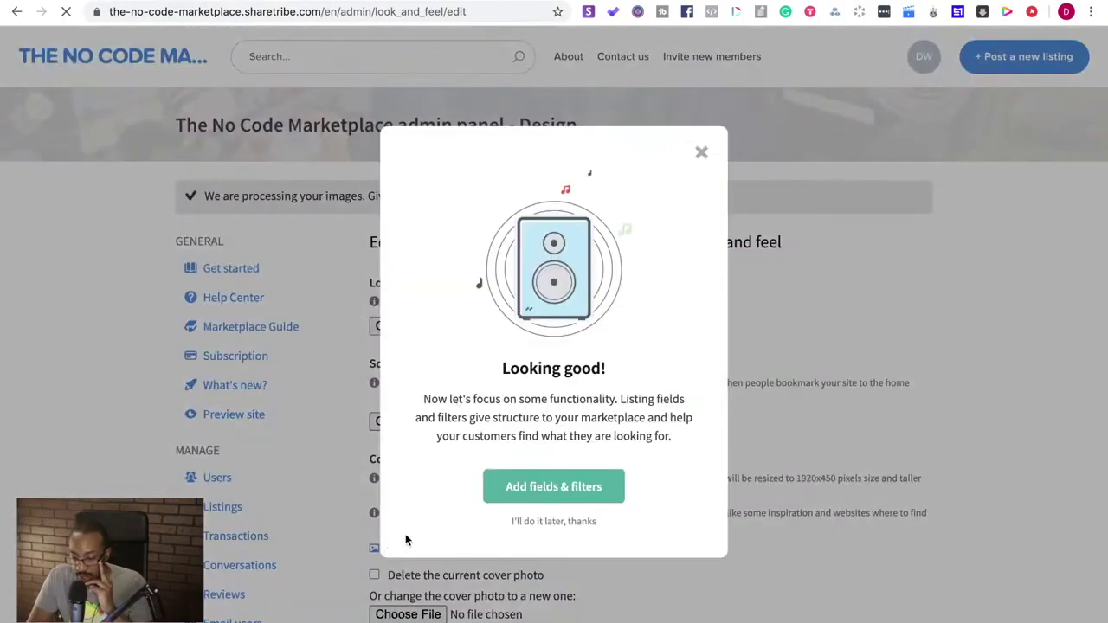
# - Create a new dropdown listing field with the title "Type of No Code Tool"
pyautogui.click(567, 486)
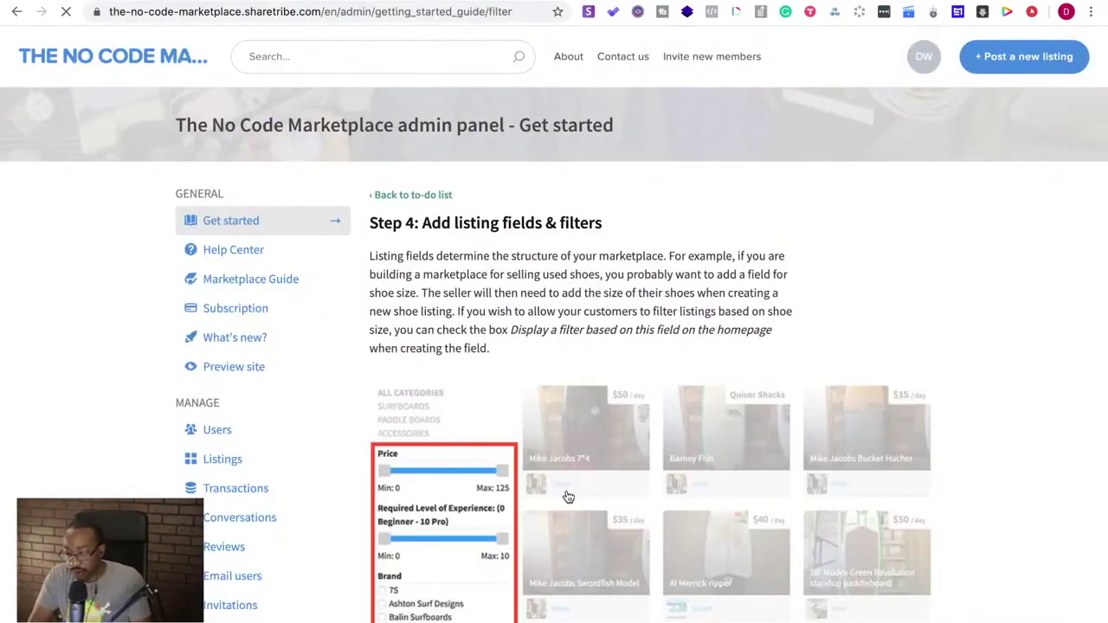
pyautogui.scroll(-5, 540, 297)
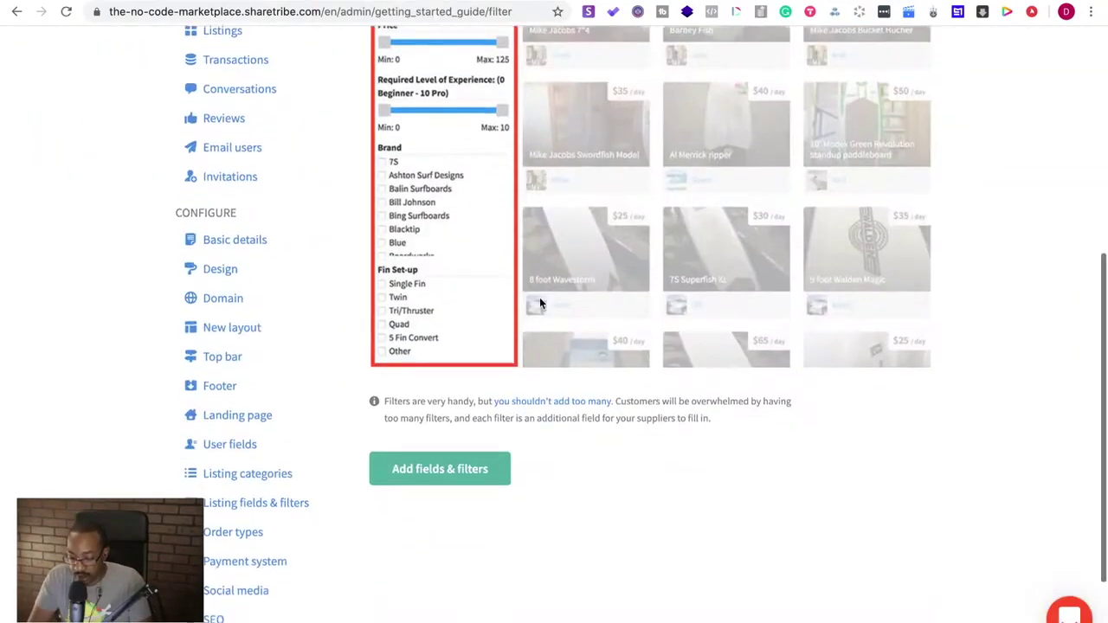
pyautogui.click(465, 432)
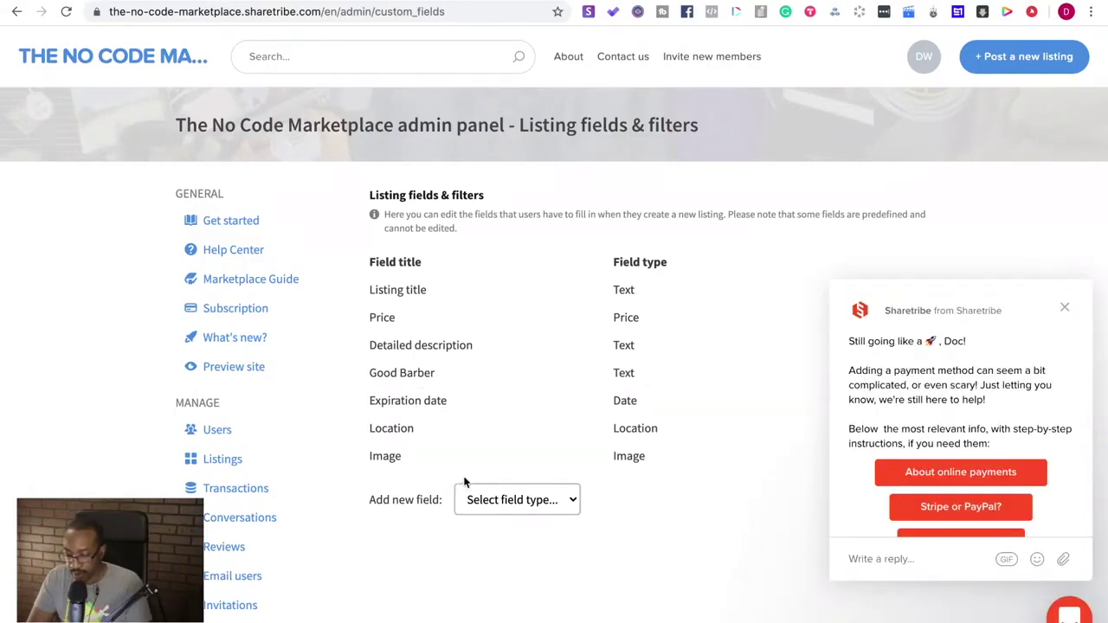
pyautogui.click(498, 501)
pyautogui.click(511, 551)
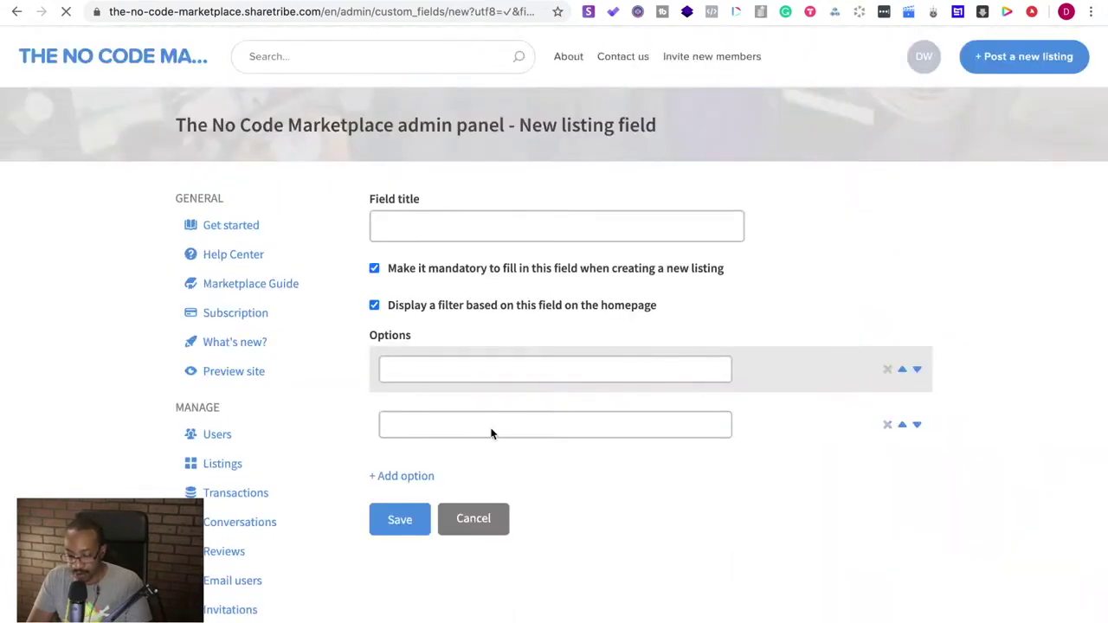
pyautogui.click(452, 230)
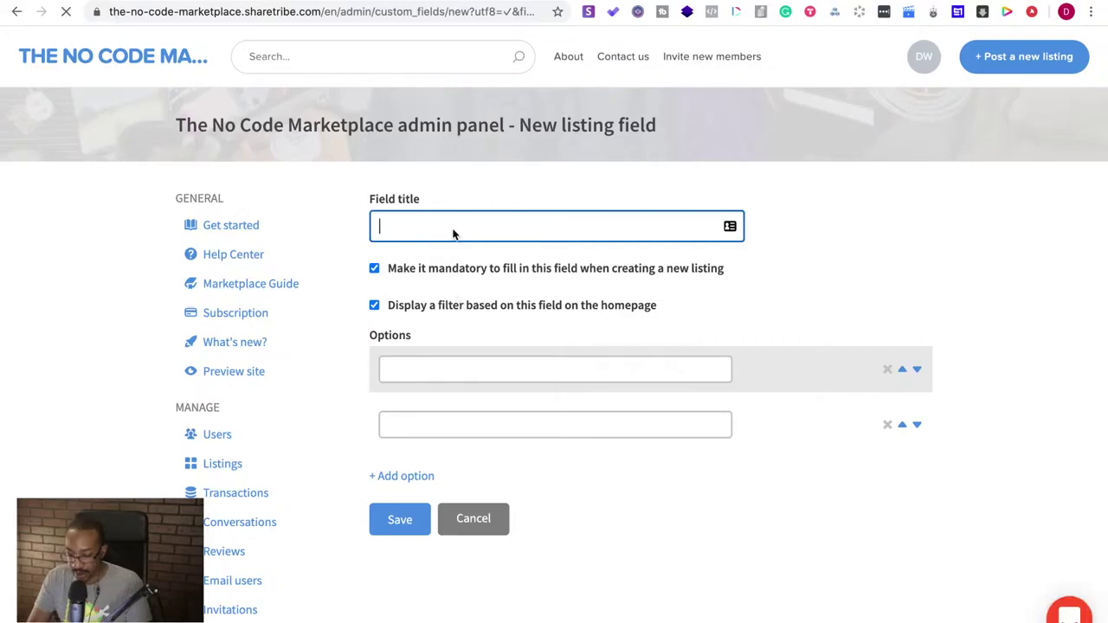
pyautogui.write('Ty')
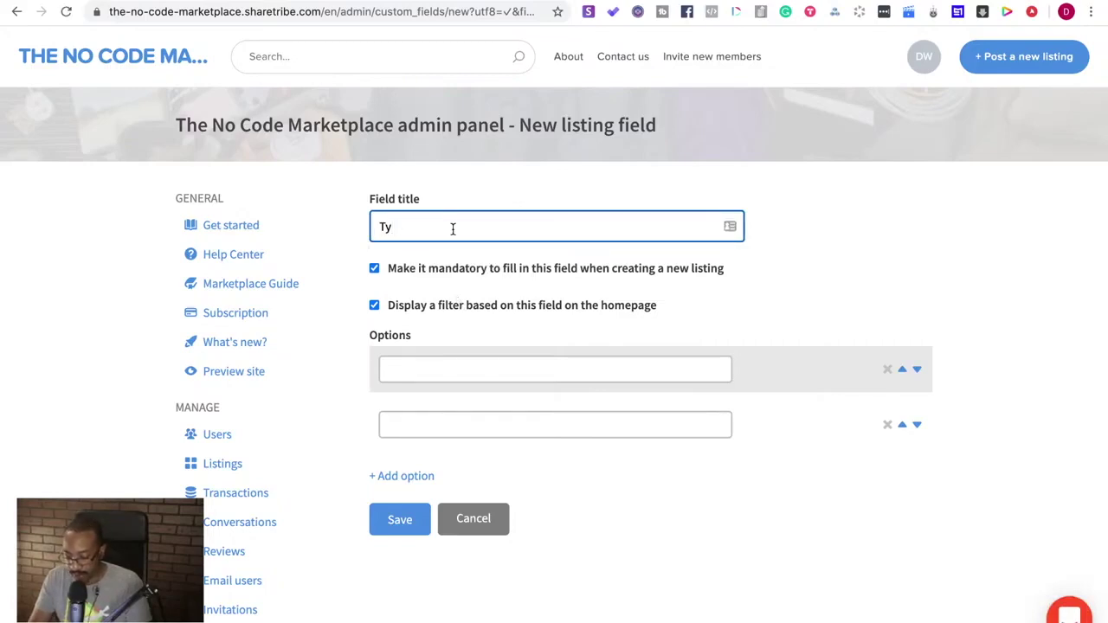
pyautogui.write('ope of No ')
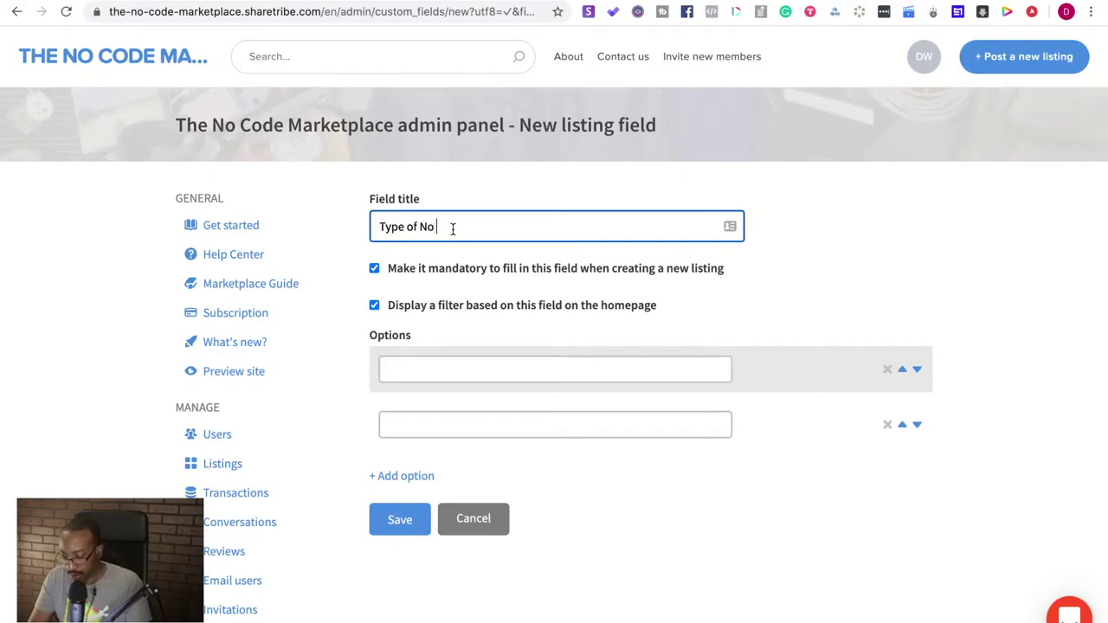
pyautogui.write('Code Tool')
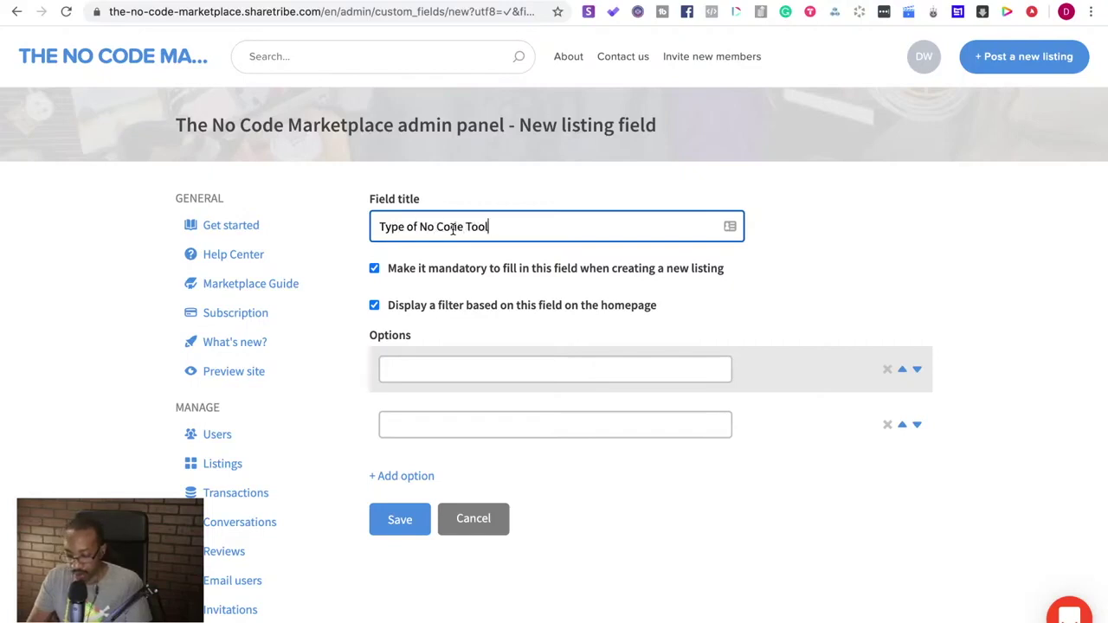
# - Add options including Bubble, Glide, Good Barber and Build Fire to the dropdown field and save it
pyautogui.scroll(-1, 450, 325)
pyautogui.click(449, 323)
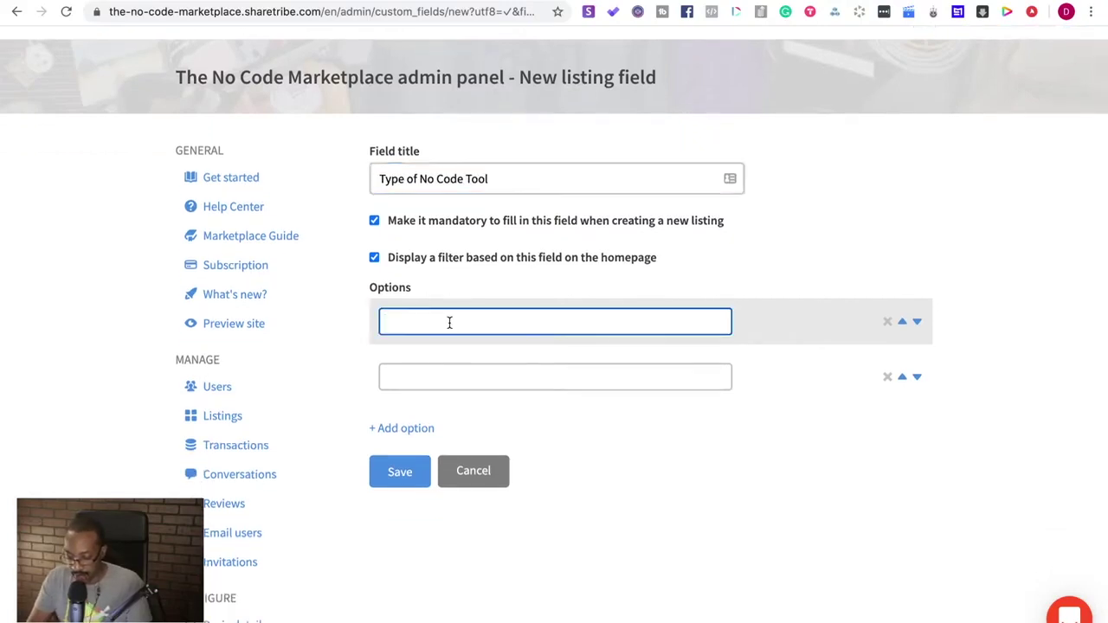
pyautogui.write('Bubble')
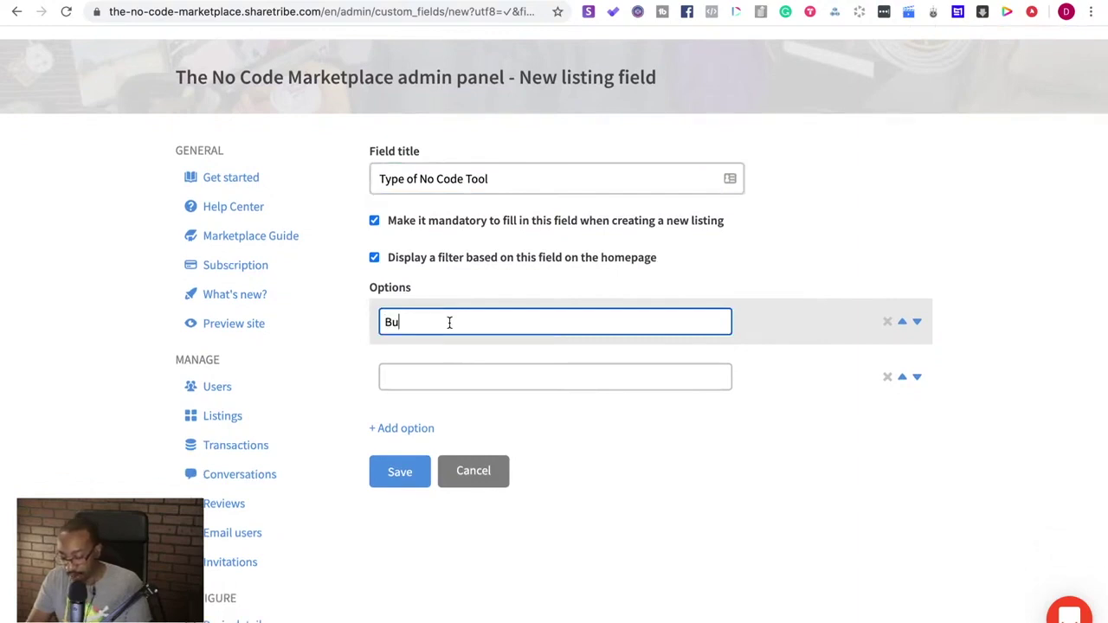
pyautogui.click(452, 378)
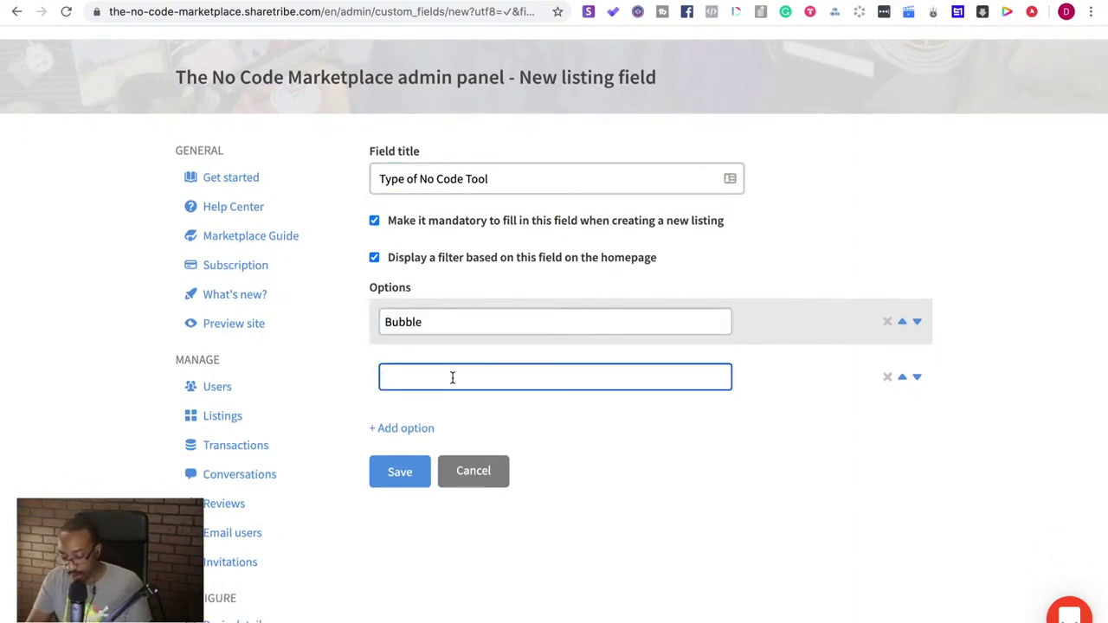
pyautogui.write('Glide')
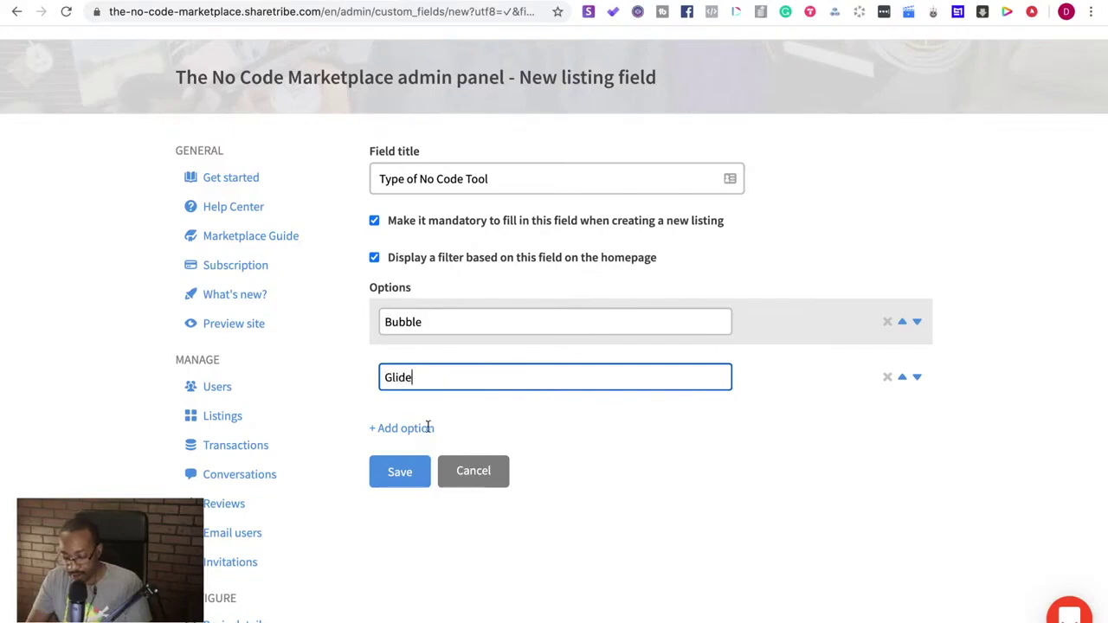
pyautogui.click(410, 513)
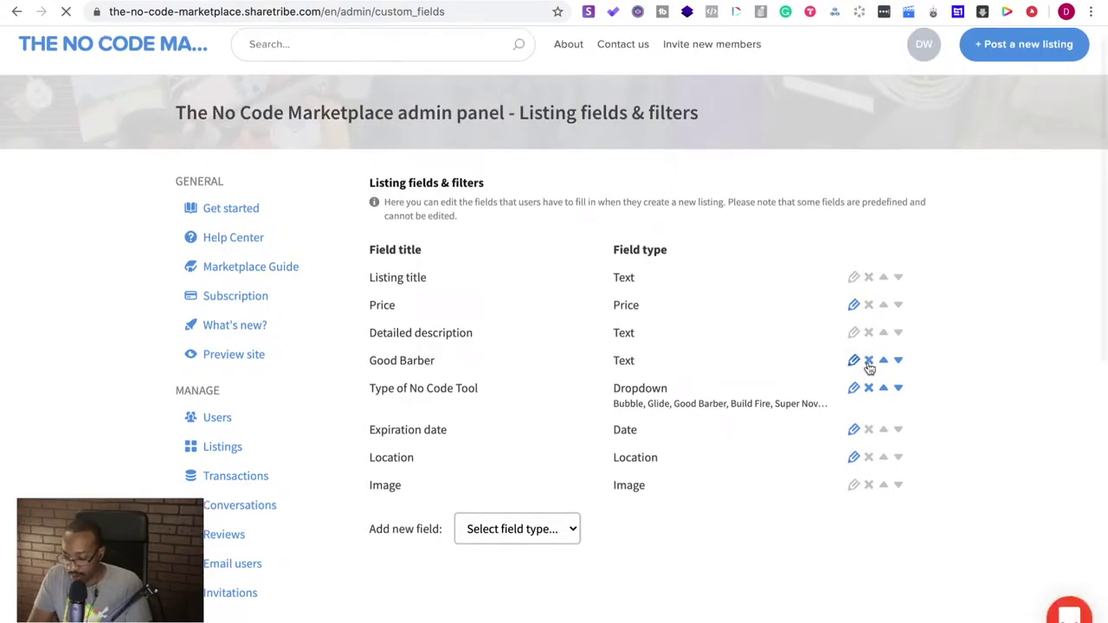
# - Connect the PayPal account as the marketplace's payment provider and grant Marketplace the requested permissions
pyautogui.scroll(-3, 463, 397)
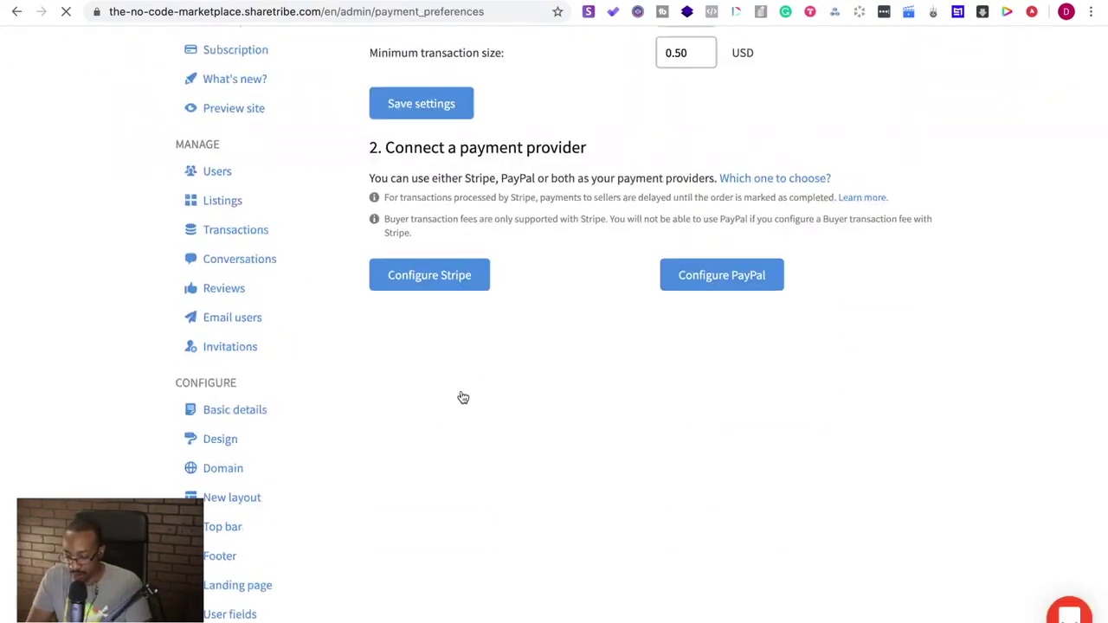
pyautogui.click(724, 269)
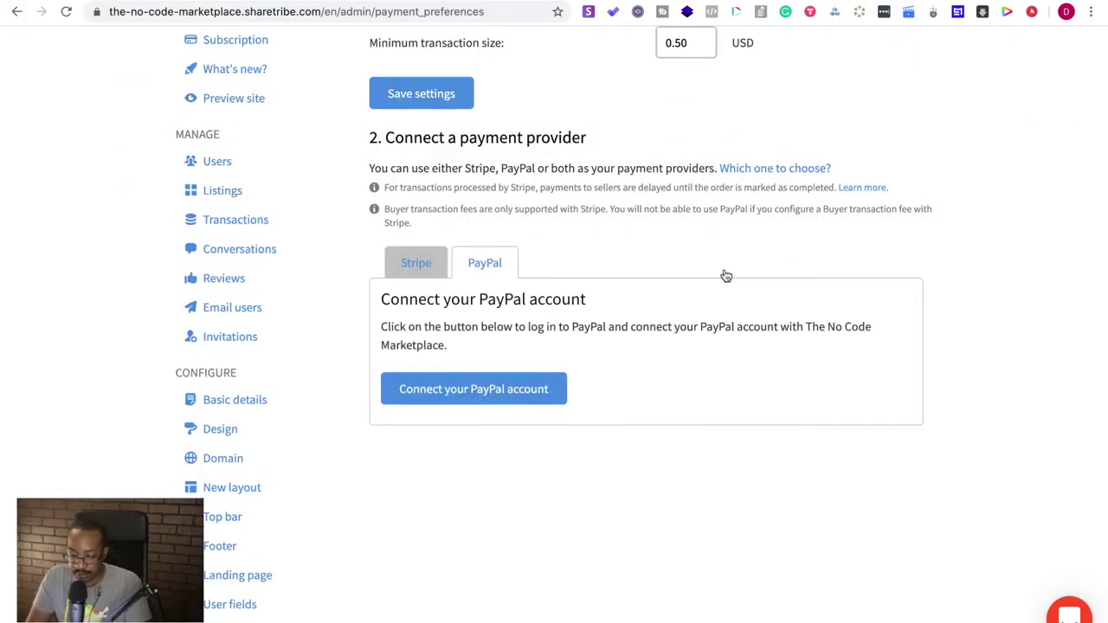
pyautogui.click(537, 384)
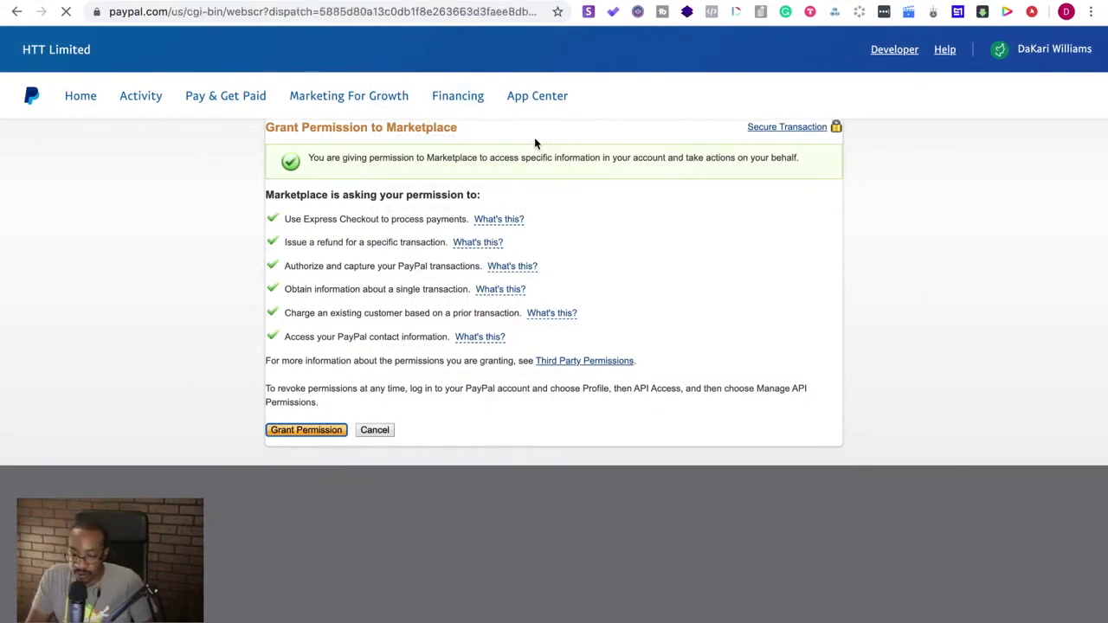
pyautogui.press('Return')
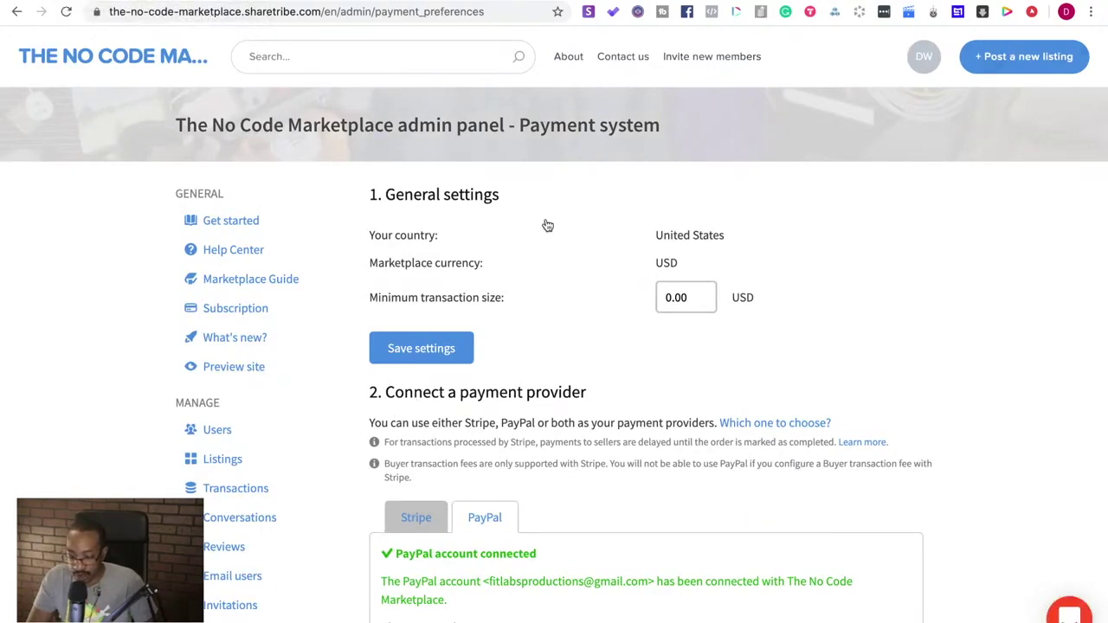
# - Review the landing page settings and examine Sharetribe's custom landing page add-on and its features
pyautogui.scroll(-7, 546, 225)
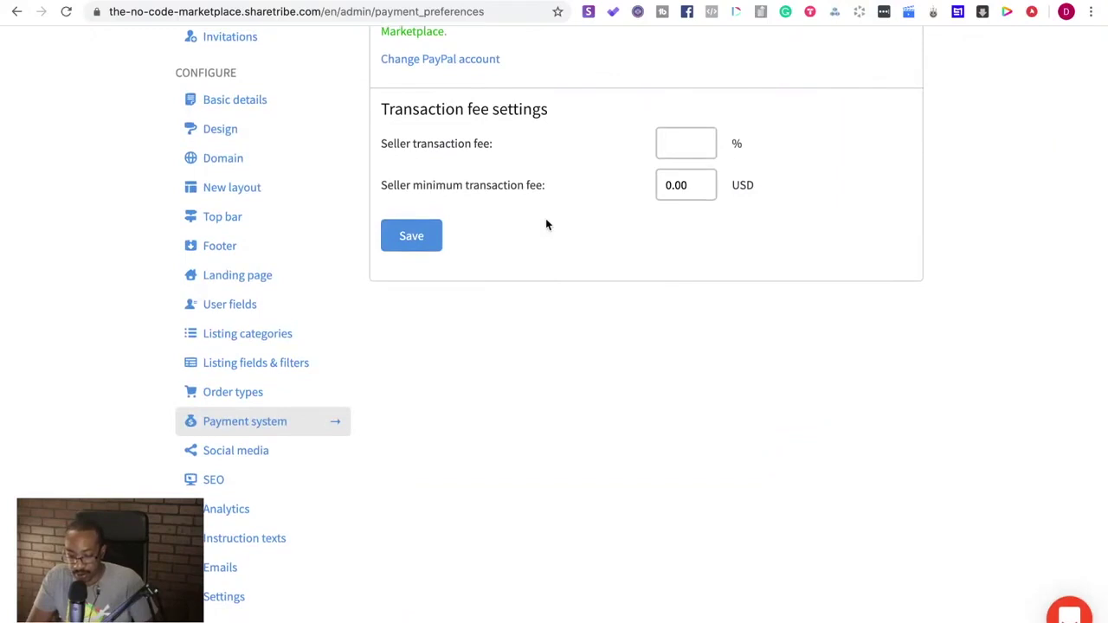
pyautogui.click(248, 282)
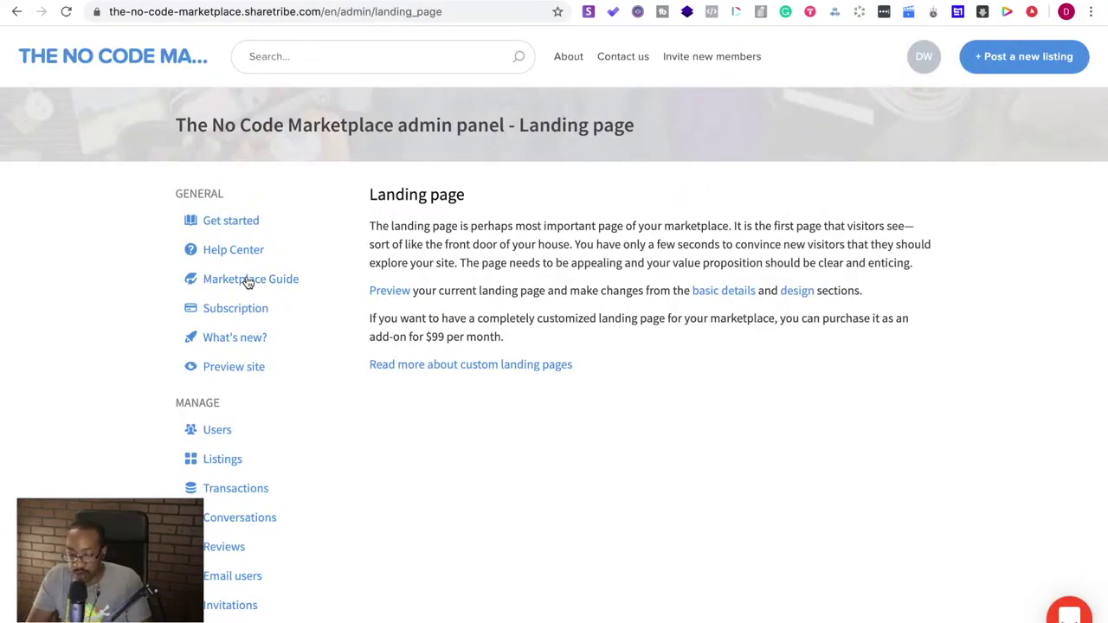
pyautogui.rightClick(396, 368)
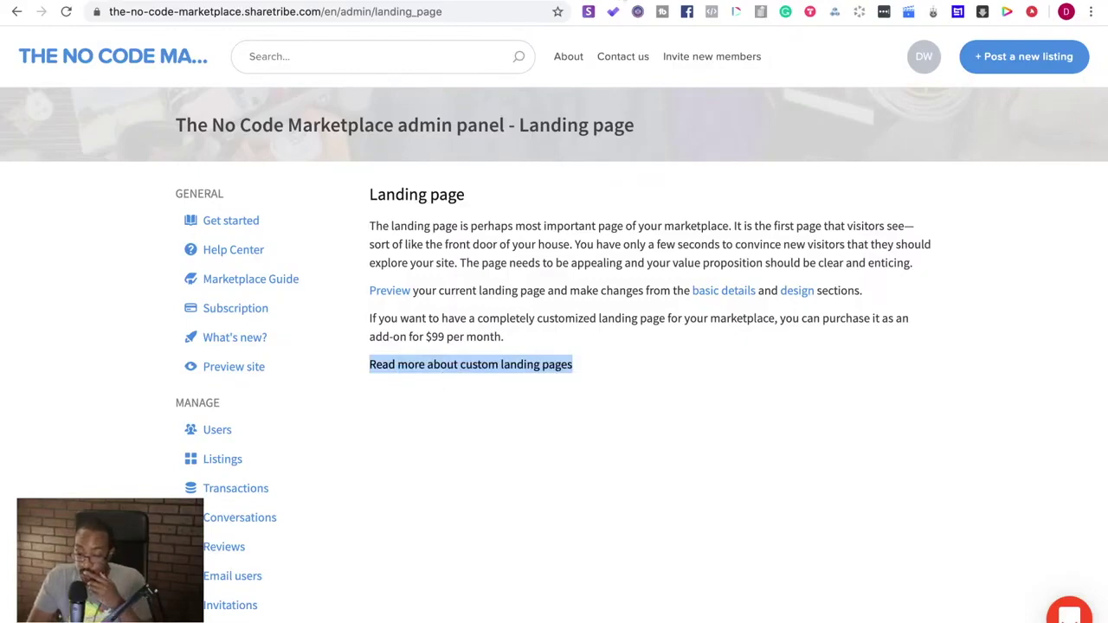
pyautogui.press('Return')
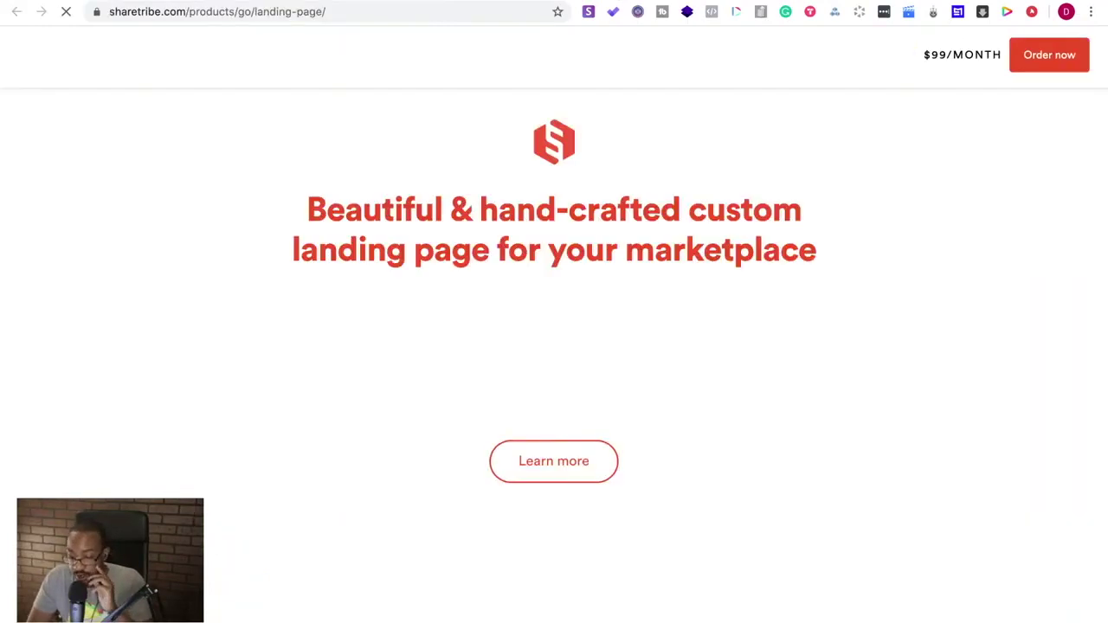
pyautogui.scroll(-3, 604, 359)
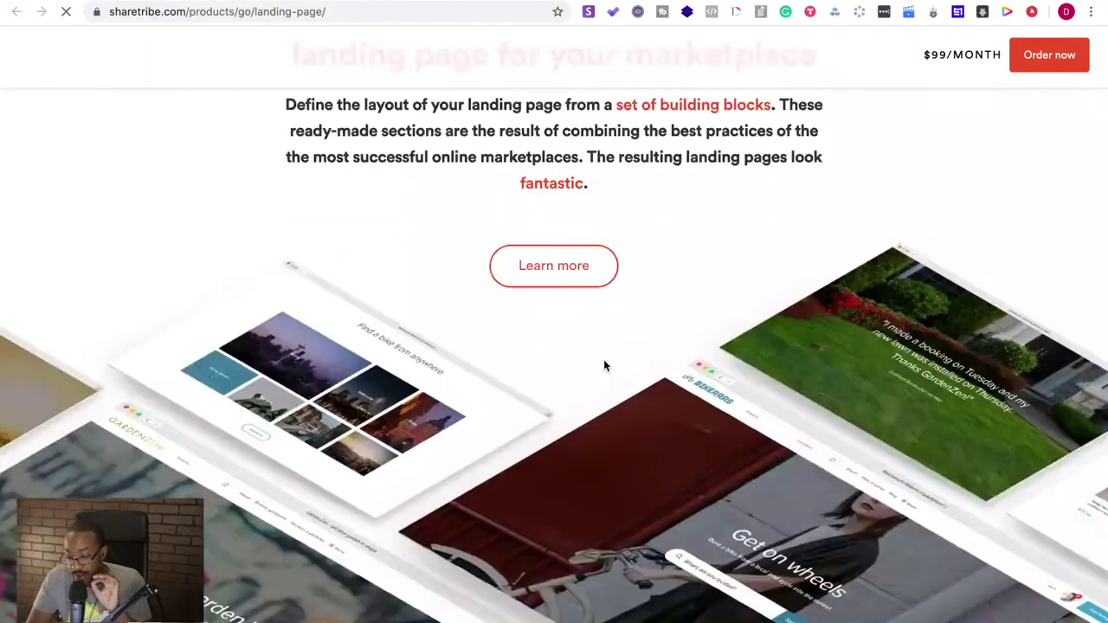
pyautogui.scroll(3, 604, 359)
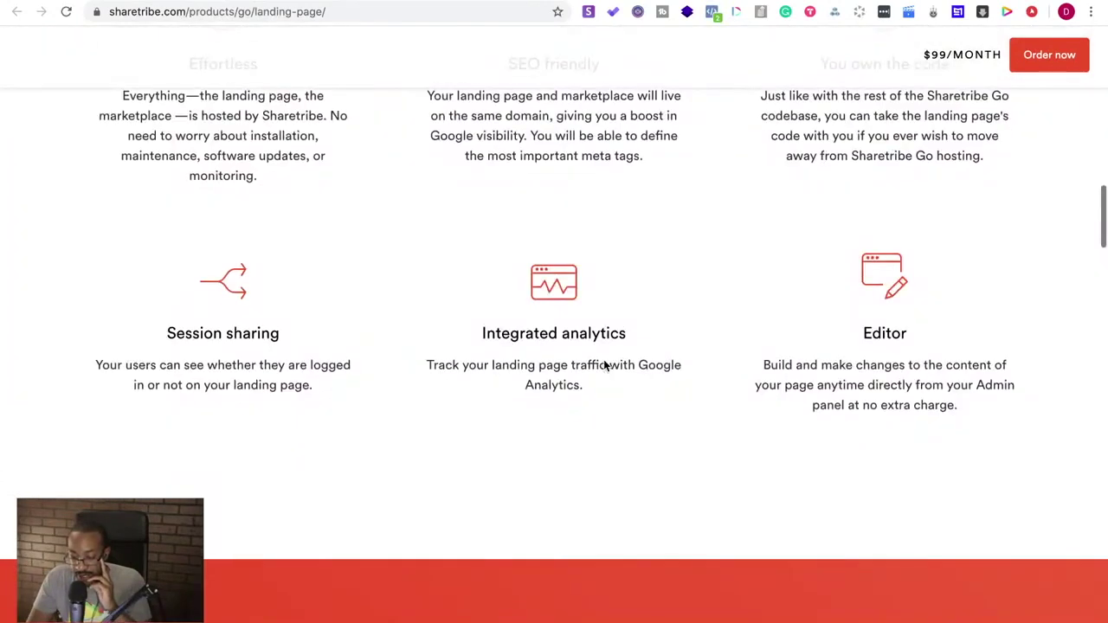
pyautogui.scroll(-5, 604, 365)
pyautogui.click(731, 406)
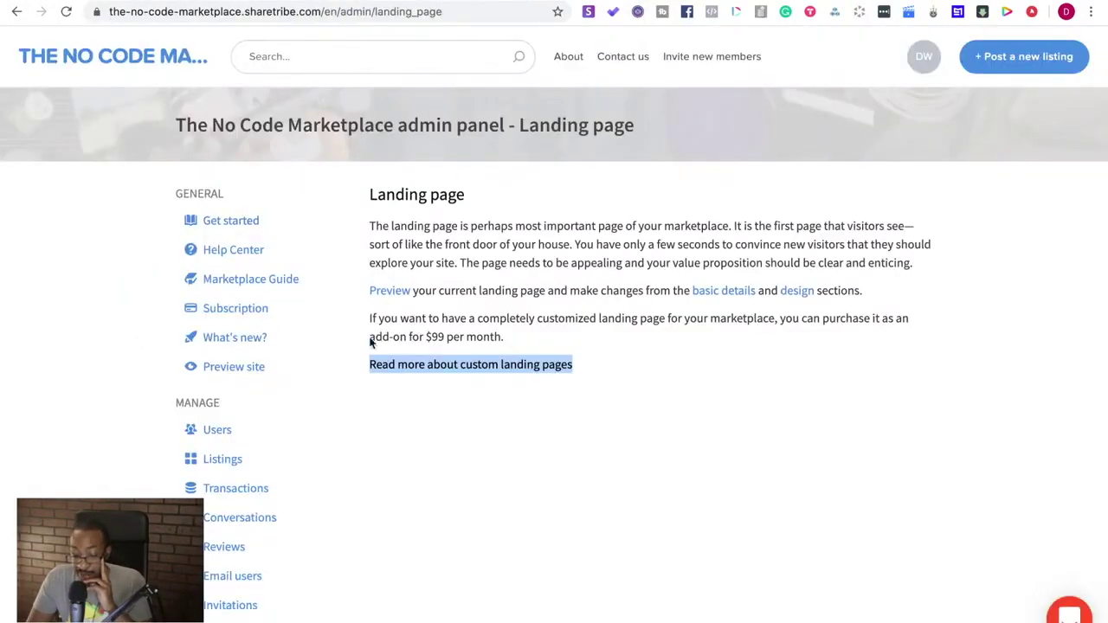
# - Open the marketplace homepage, switch to Gmail and confirm the account's email address from Sharetribe's confirmation message
pyautogui.click(112, 57)
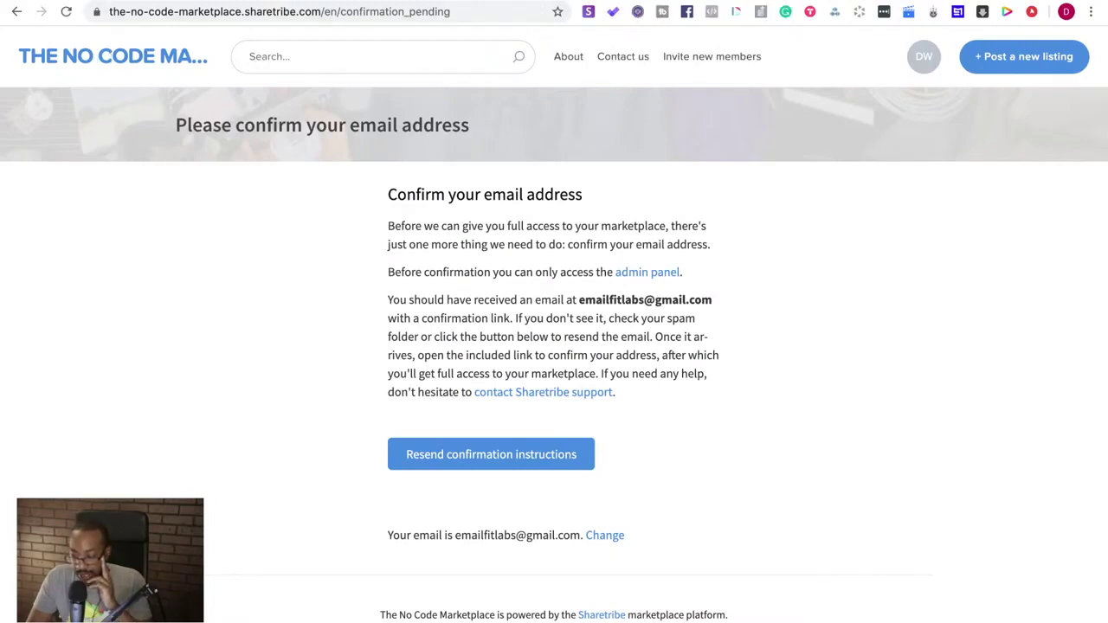
pyautogui.hotkey('ctrl', 'Tab')
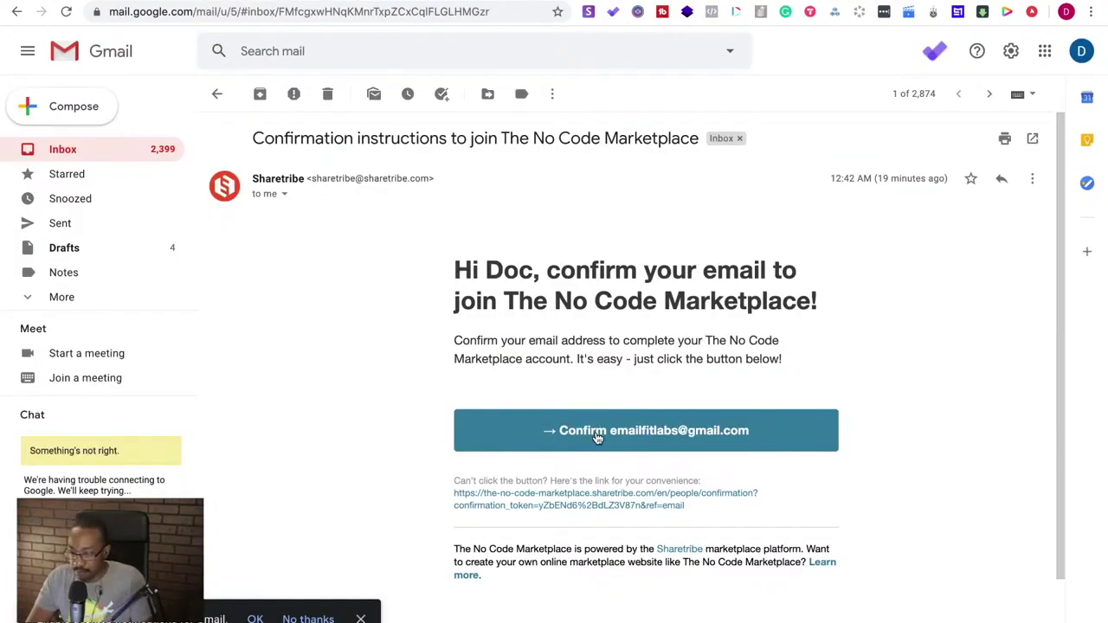
pyautogui.click(595, 433)
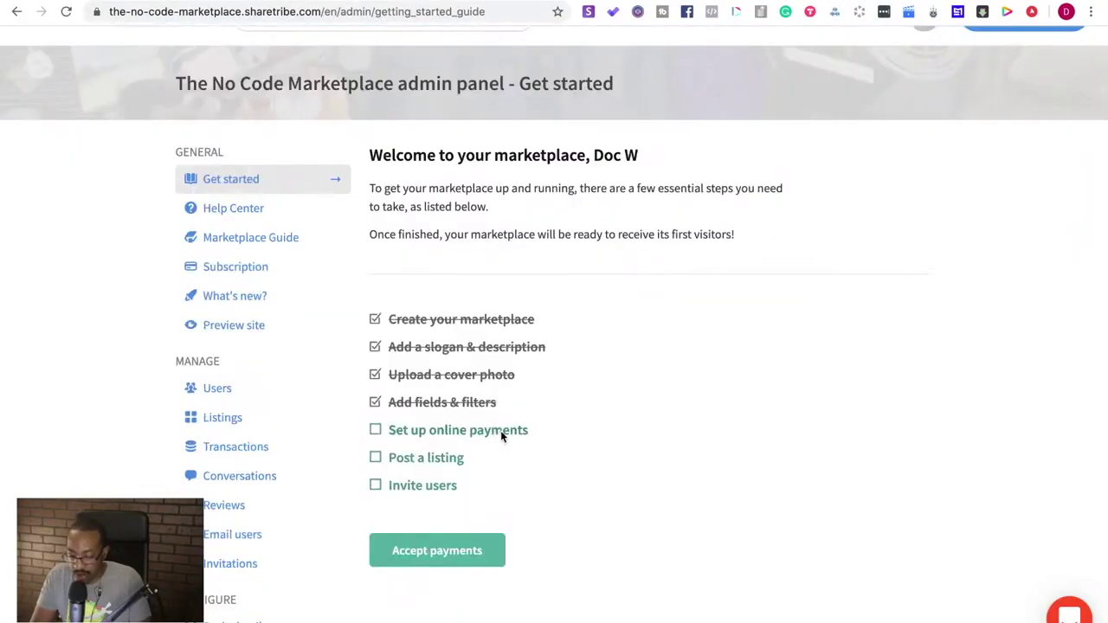
# - Start posting the marketplace's first listing with the listing type "Selling with online payment"
pyautogui.click(412, 465)
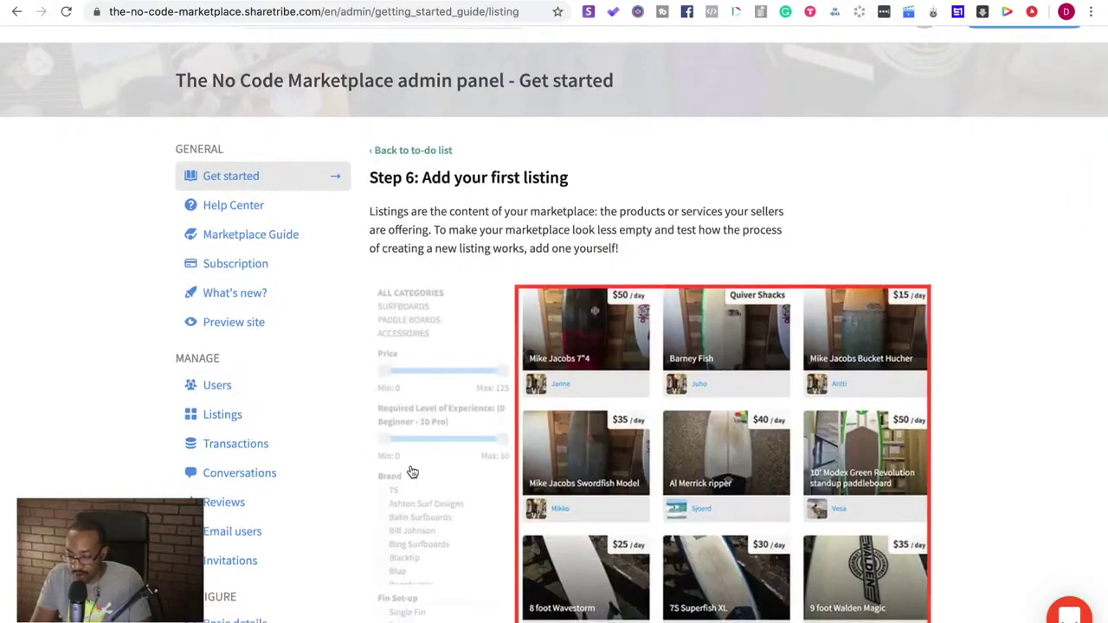
pyautogui.scroll(-5, 411, 470)
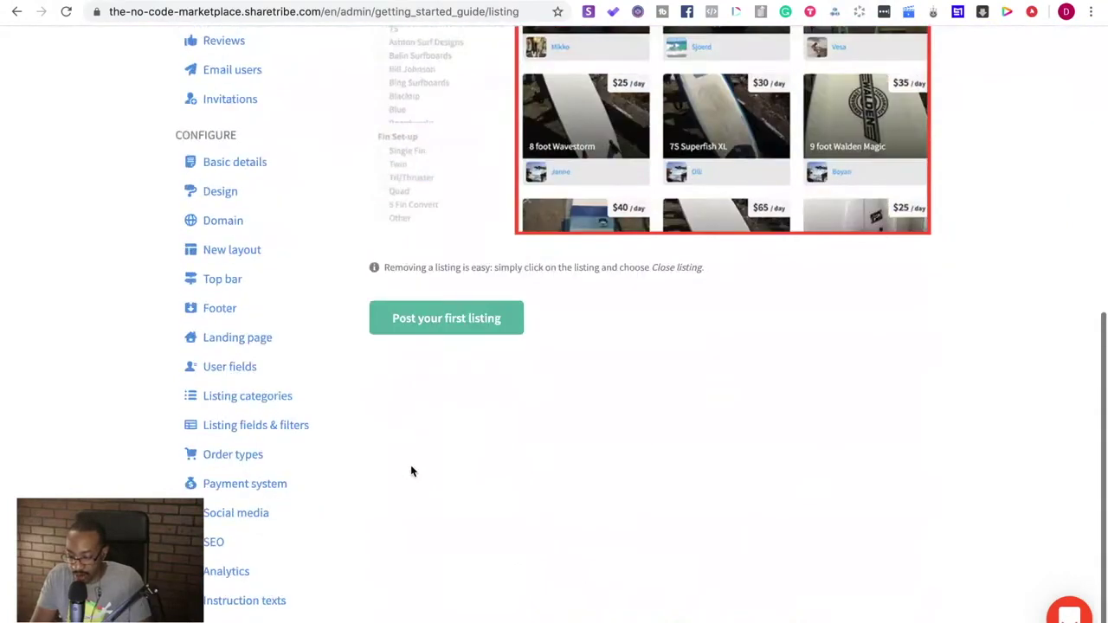
pyautogui.click(447, 318)
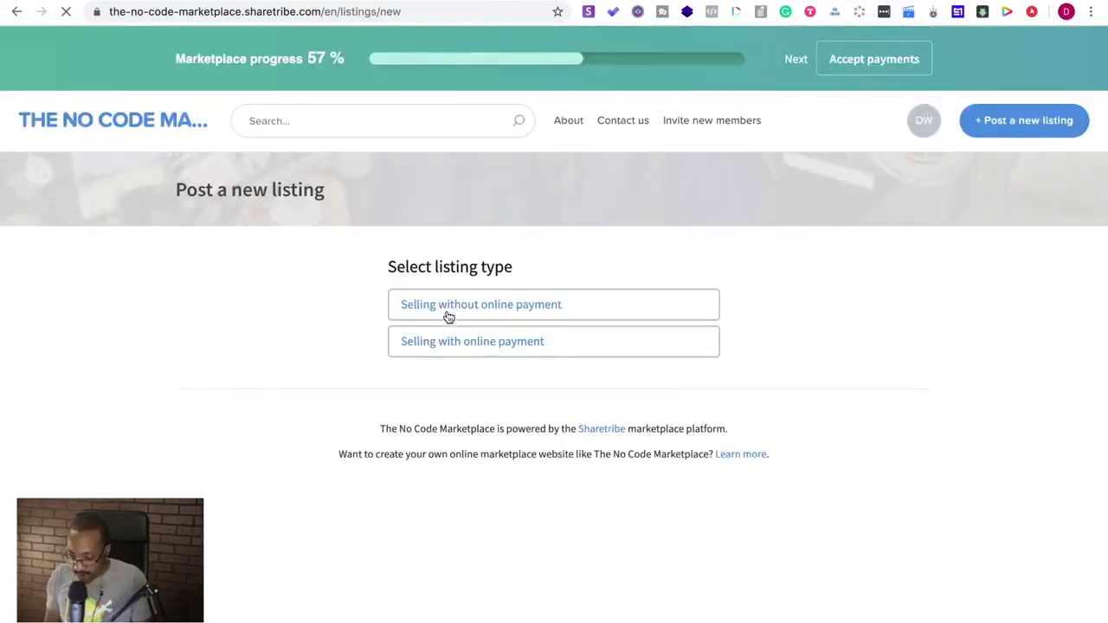
pyautogui.click(448, 356)
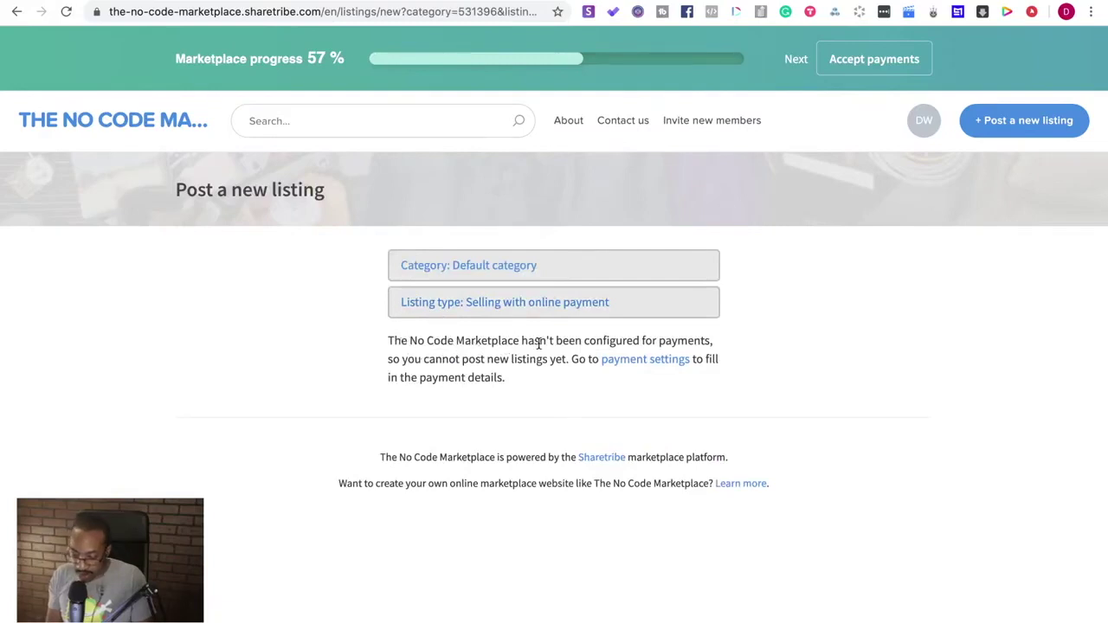
# - Open the payment settings and save a seller transaction fee of 2% with a 2.00 USD minimum
pyautogui.click(644, 368)
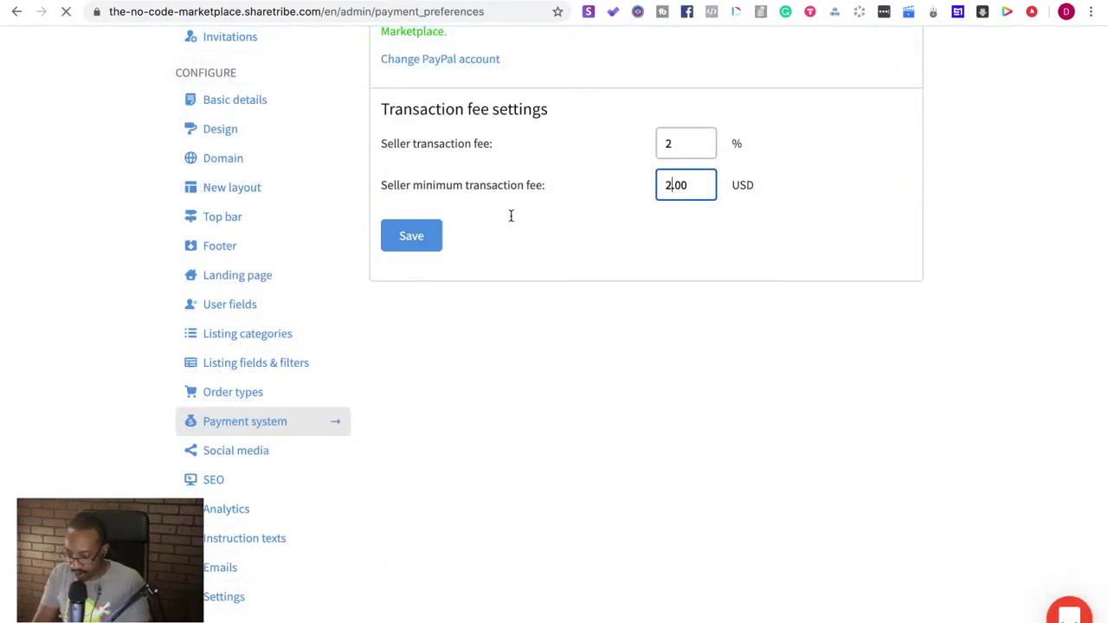
pyautogui.click(410, 237)
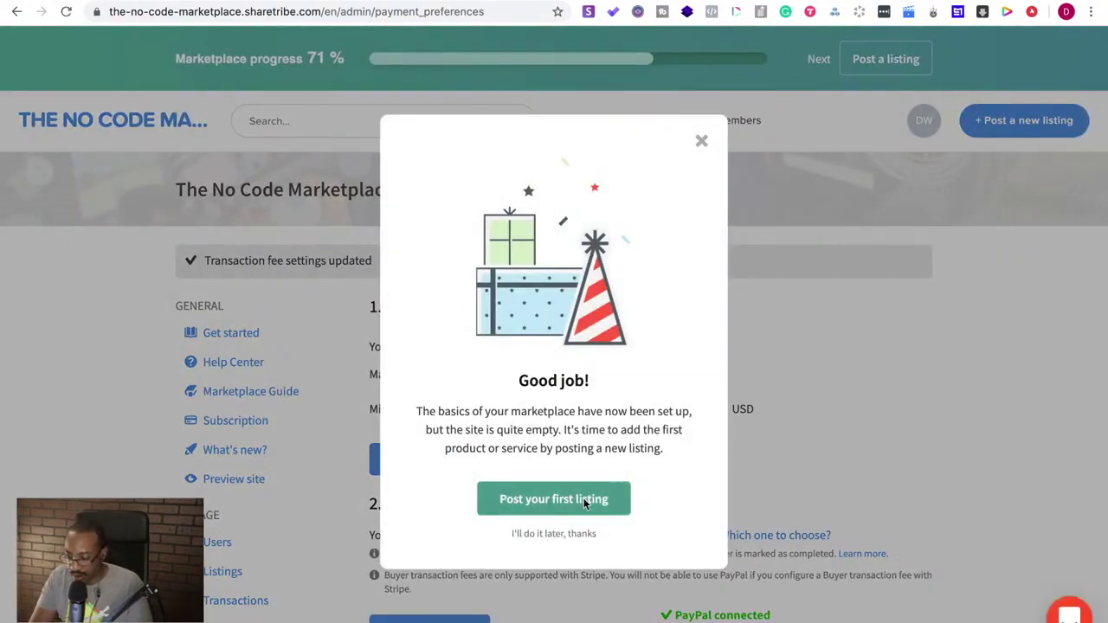
# - Start the first listing with the type "Selling with online payment" and dismiss the location access request
pyautogui.click(509, 499)
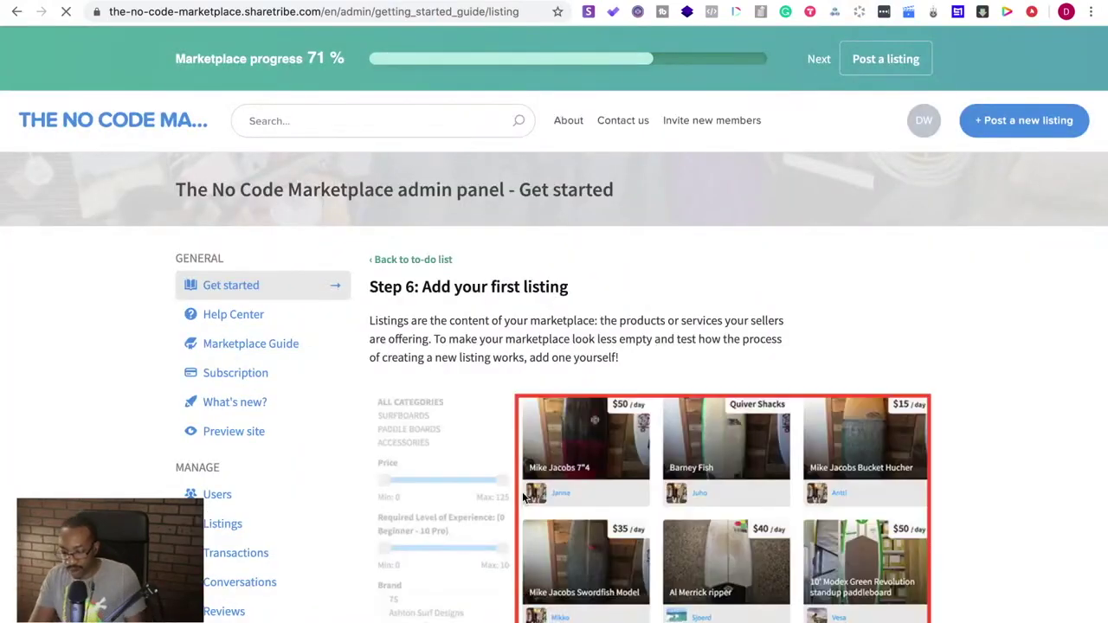
pyautogui.scroll(-10, 525, 468)
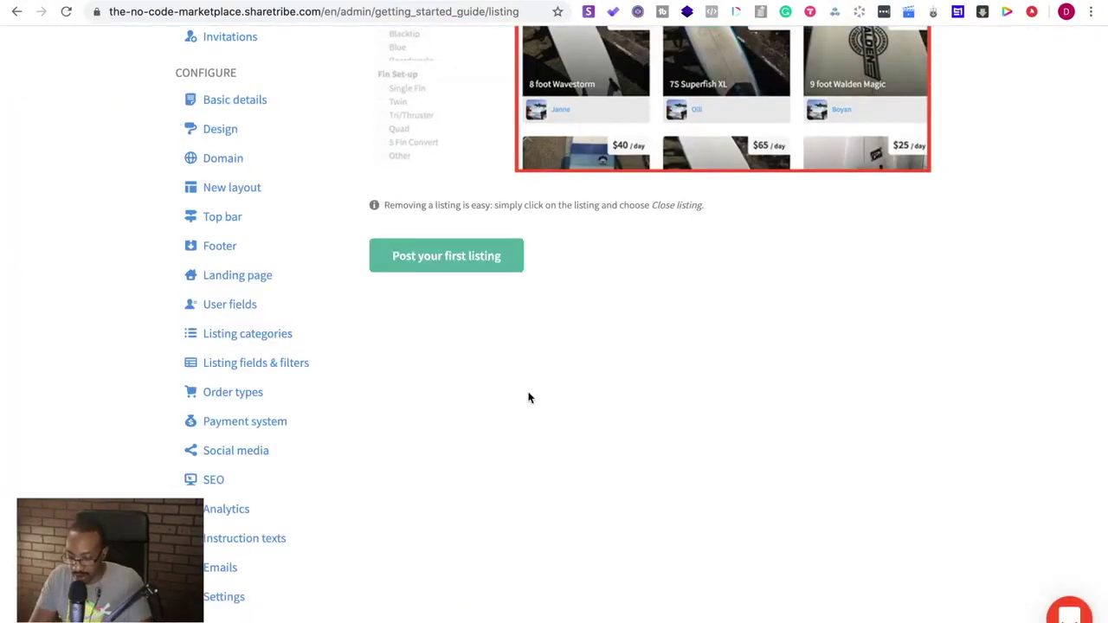
pyautogui.click(500, 263)
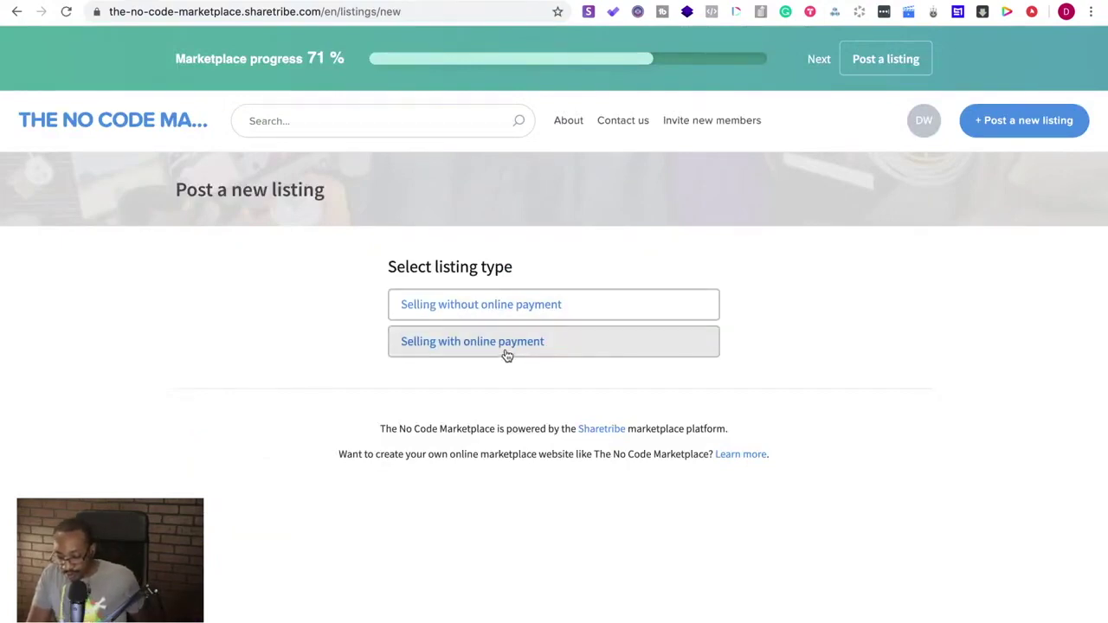
pyautogui.click(508, 354)
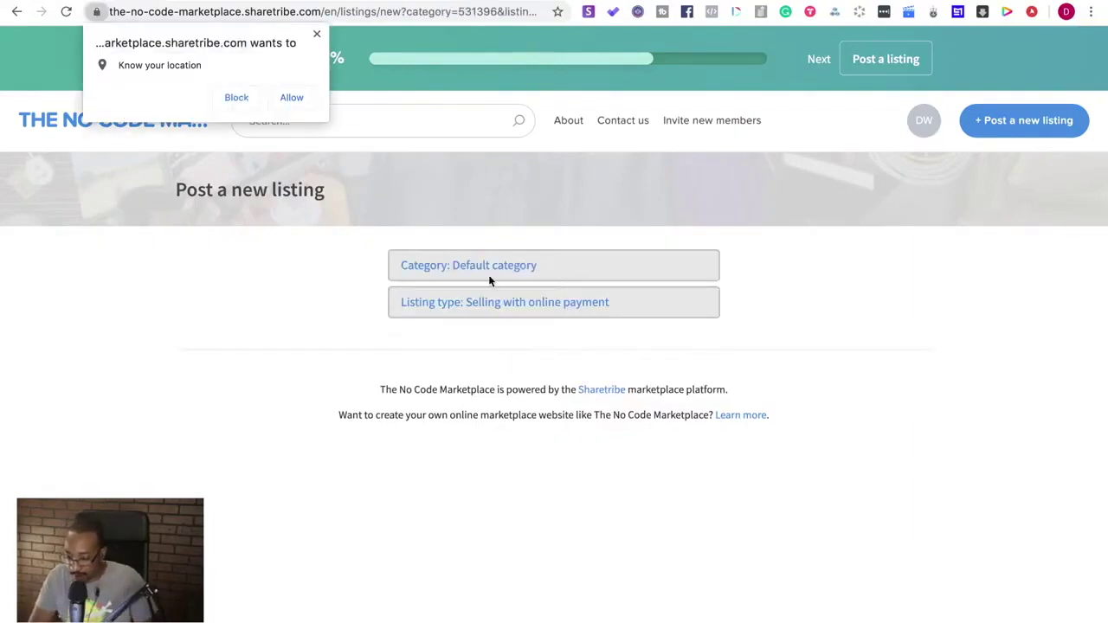
pyautogui.click(317, 36)
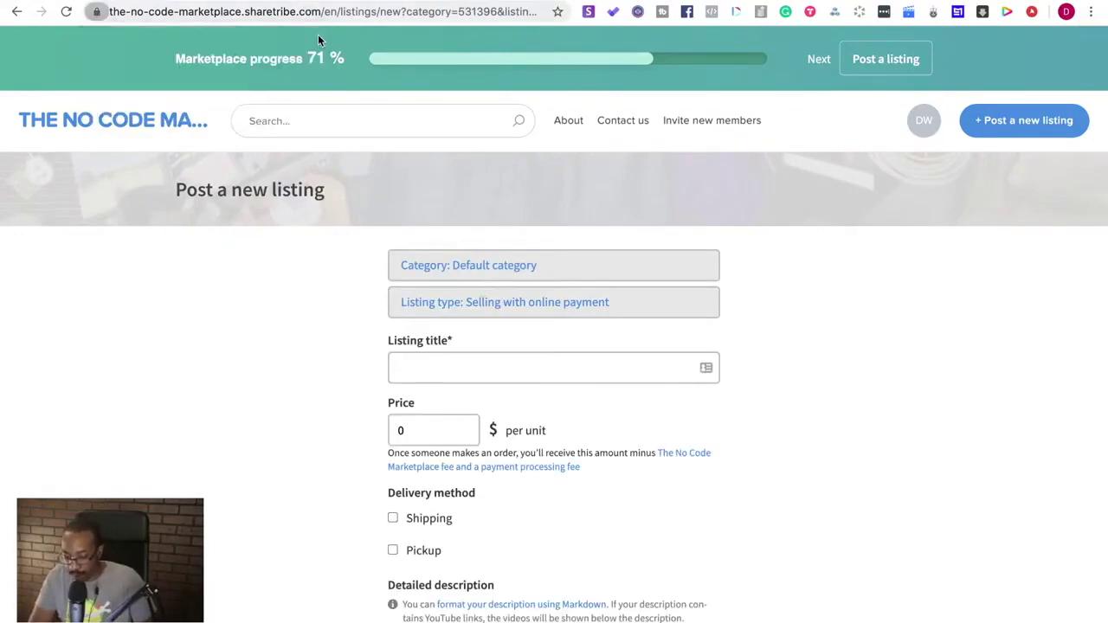
# - Title the listing "Glide Template" and set its price to $25 per unit
pyautogui.click(441, 366)
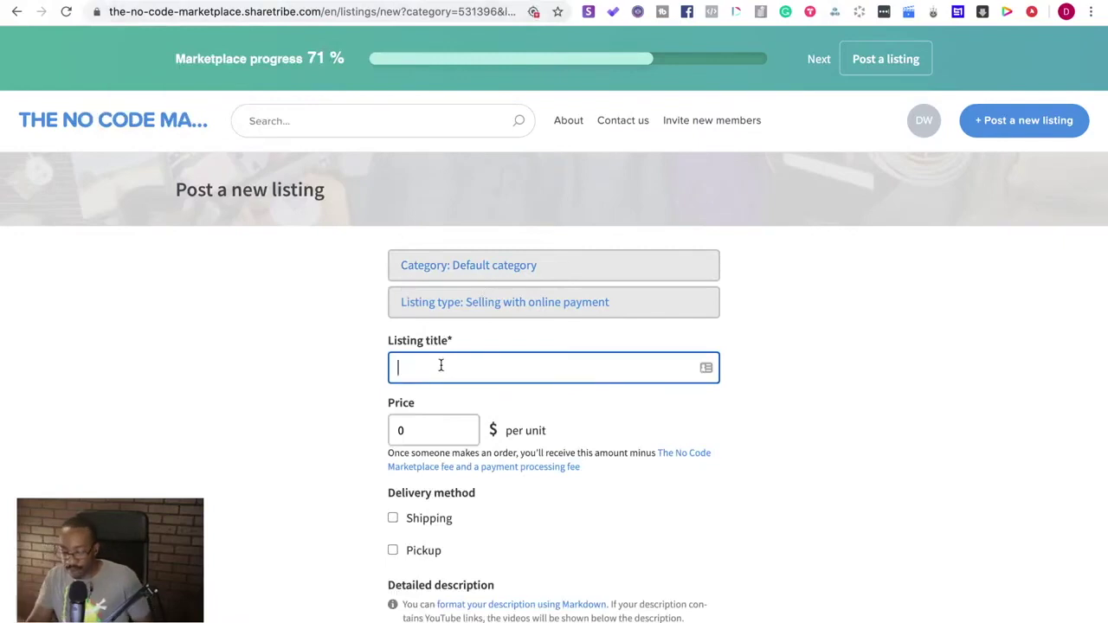
pyautogui.write('Glide')
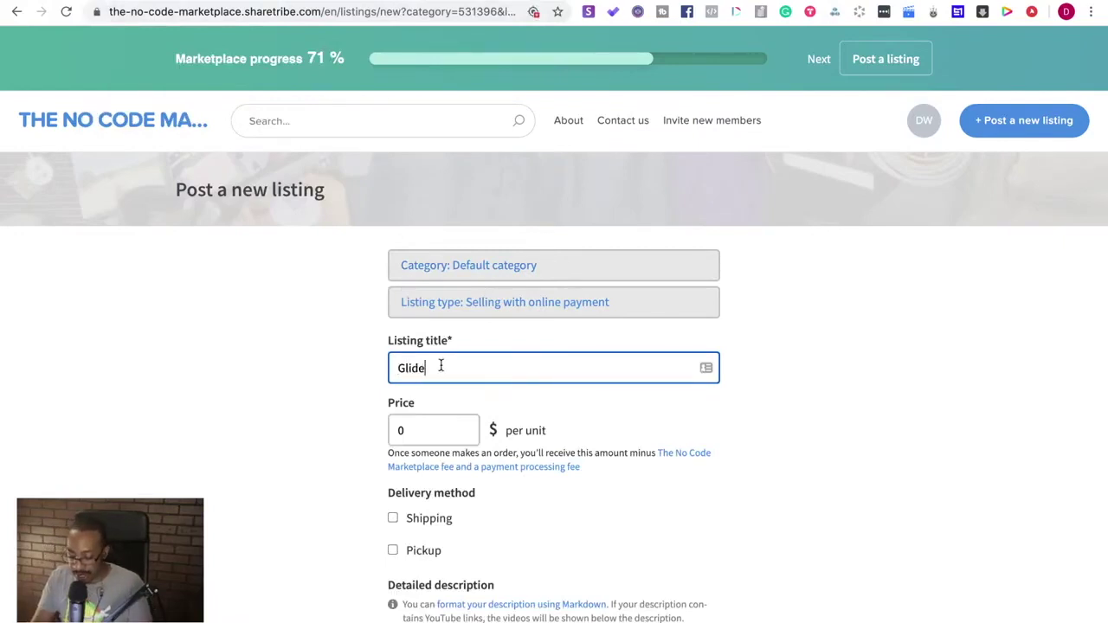
pyautogui.write(' Template')
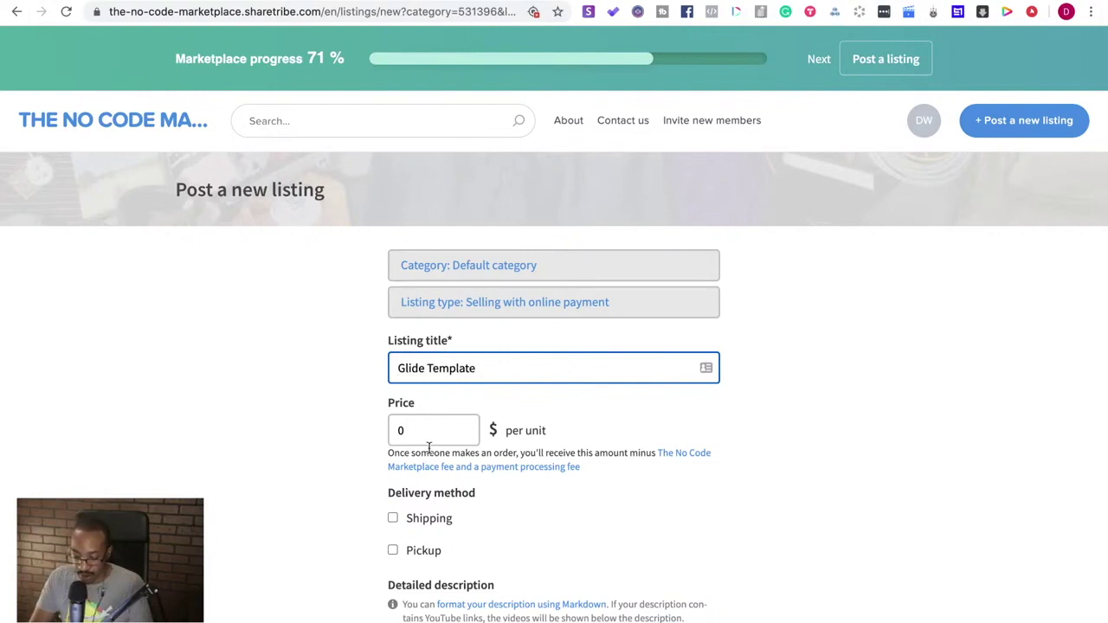
pyautogui.press('Tab')
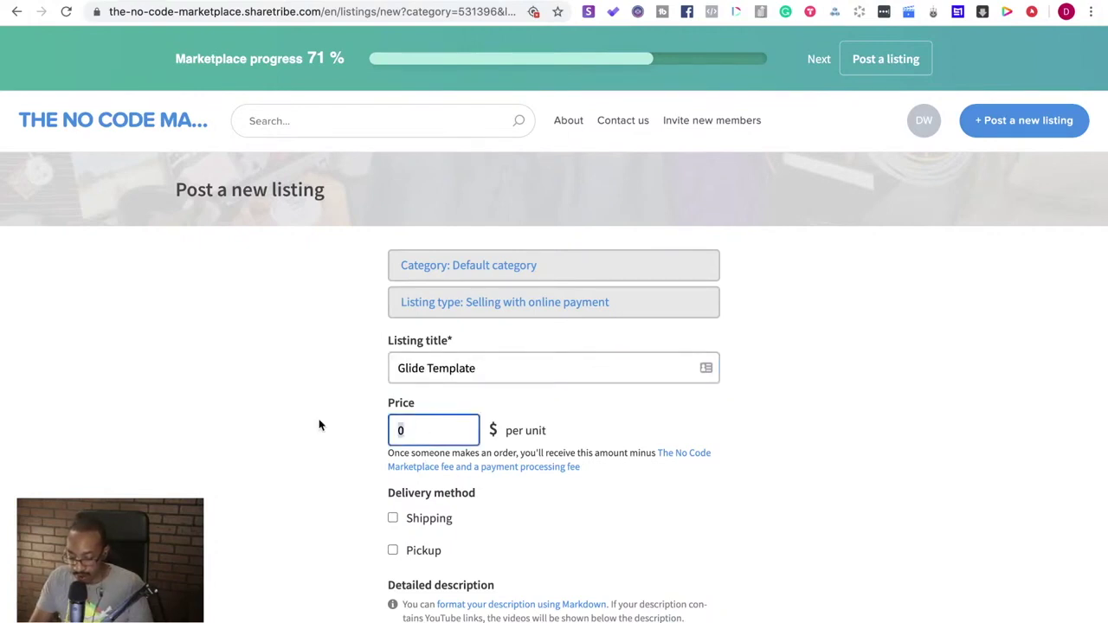
pyautogui.scroll(-5, 318, 425)
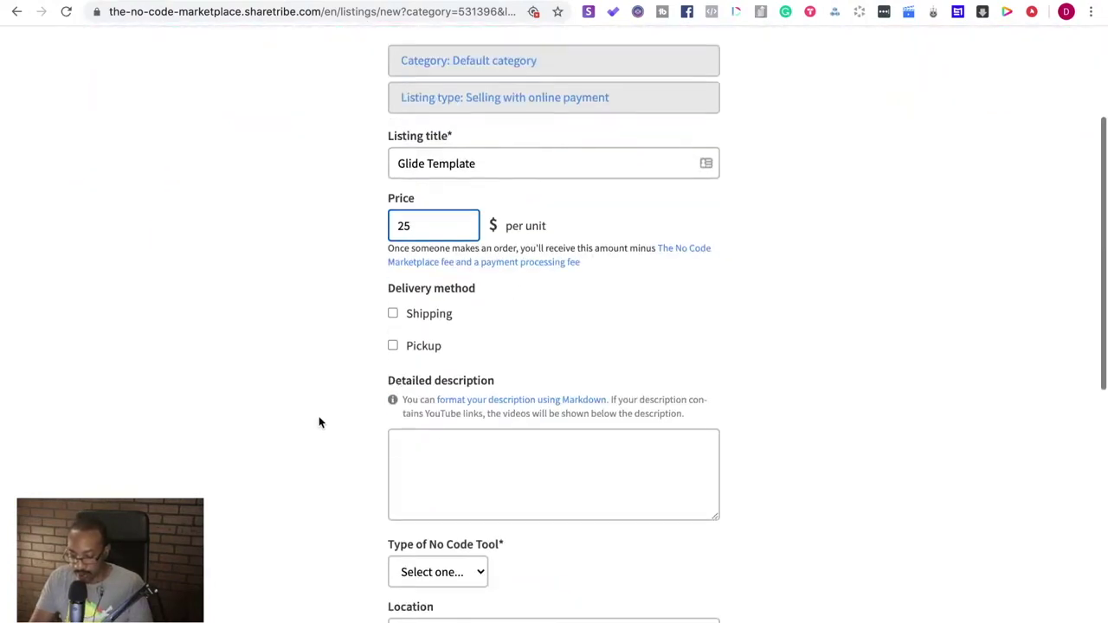
# - Enter "Get a custom Glide Template for your local business" as the listing's detailed description
pyautogui.scroll(-4, 373, 376)
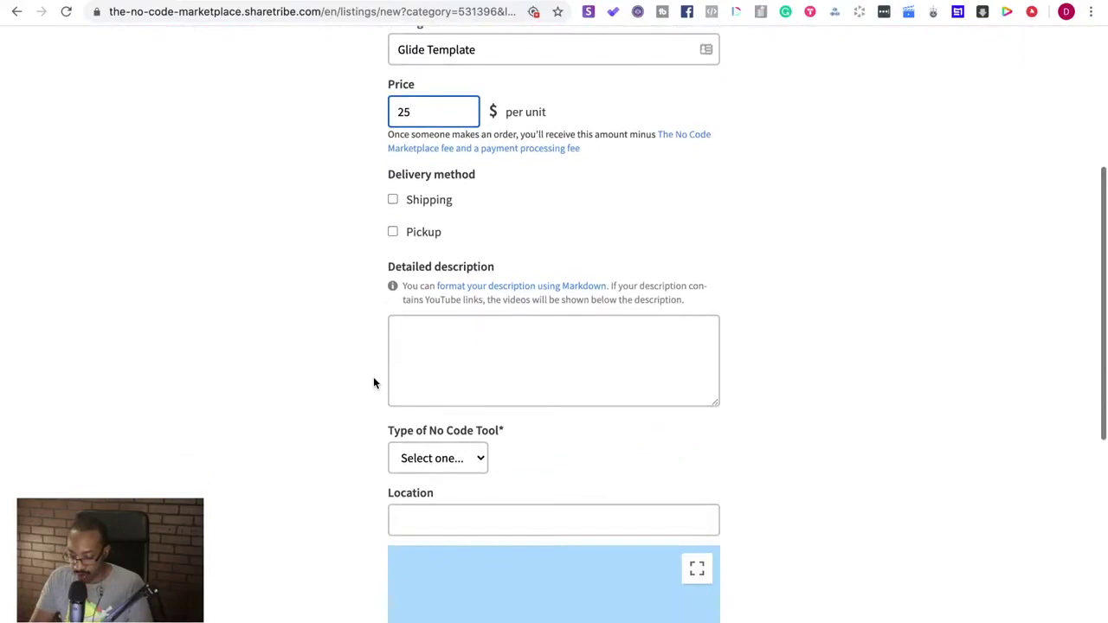
pyautogui.scroll(-1, 373, 380)
pyautogui.click(429, 239)
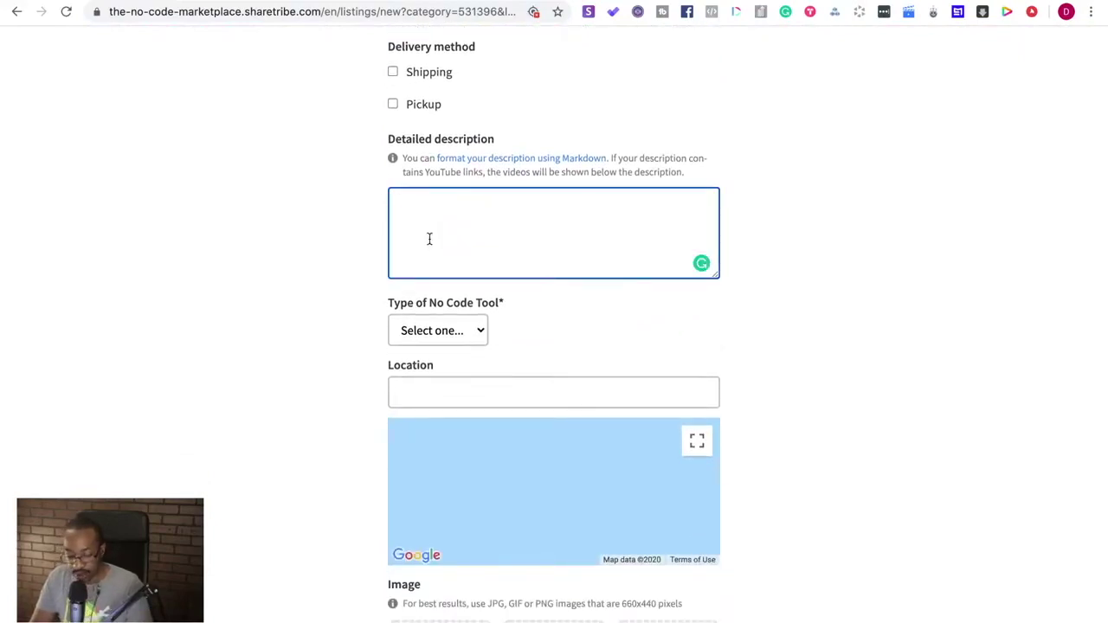
pyautogui.write('Ge')
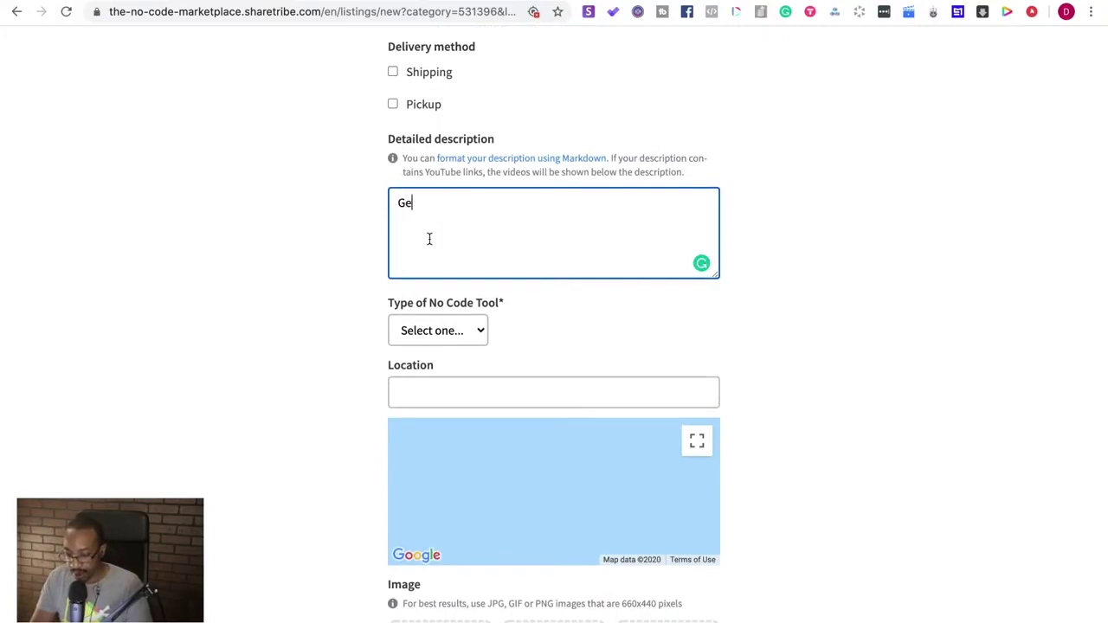
pyautogui.write('t a custom Gl')
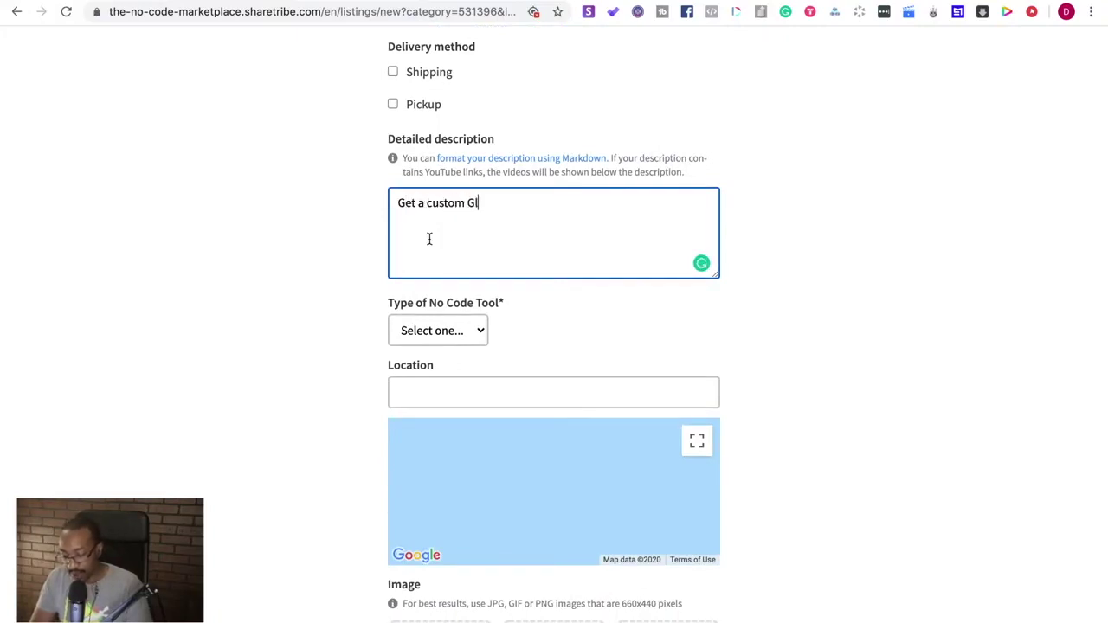
pyautogui.write('ide Template for ')
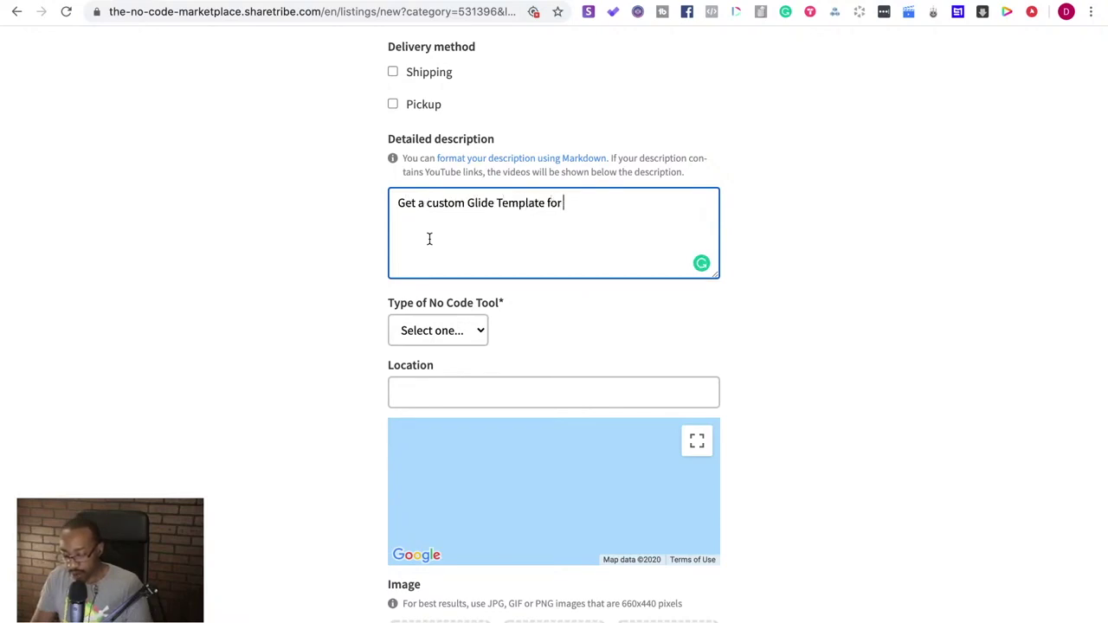
pyautogui.write('your local ')
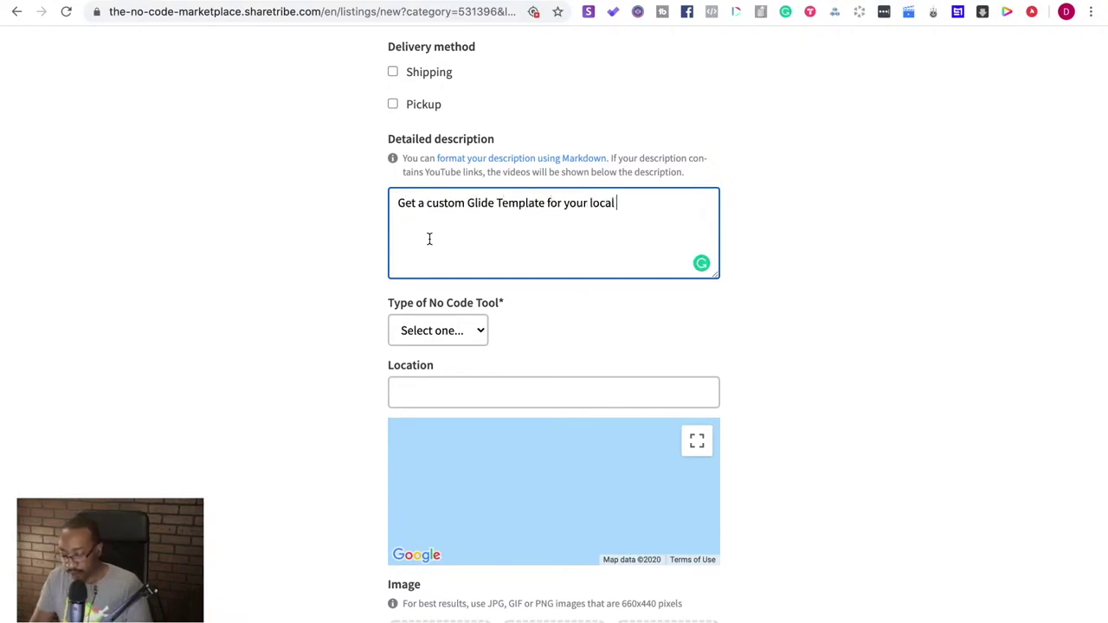
pyautogui.write('business')
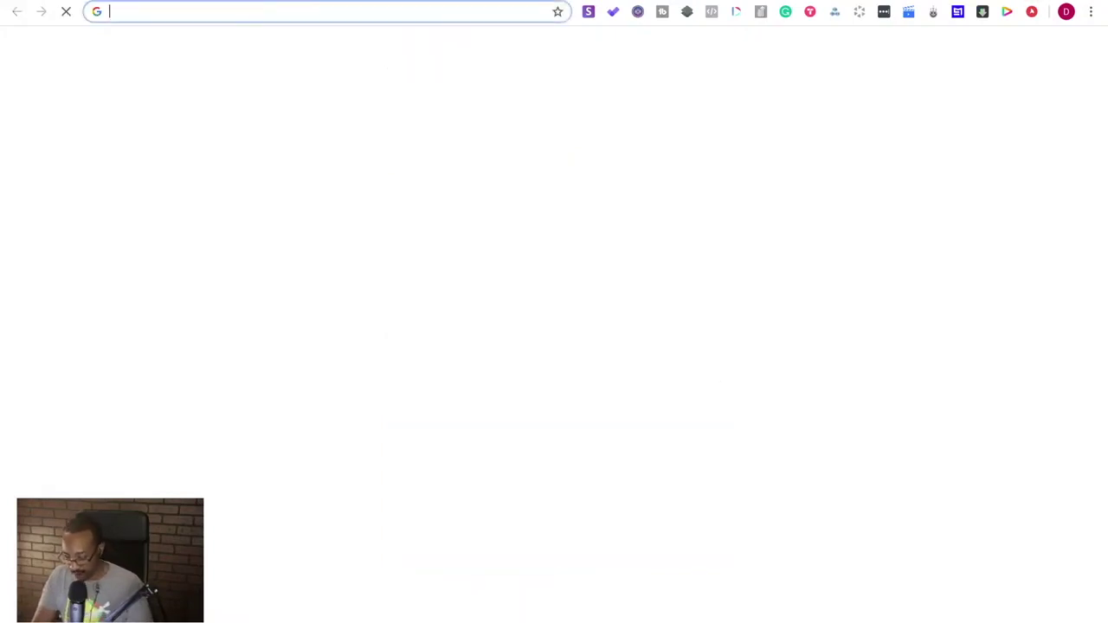
# - Browse the templates on Glide's website, open the Mobile Restaurant template and copy its name
pyautogui.scroll(-3, 346, 381)
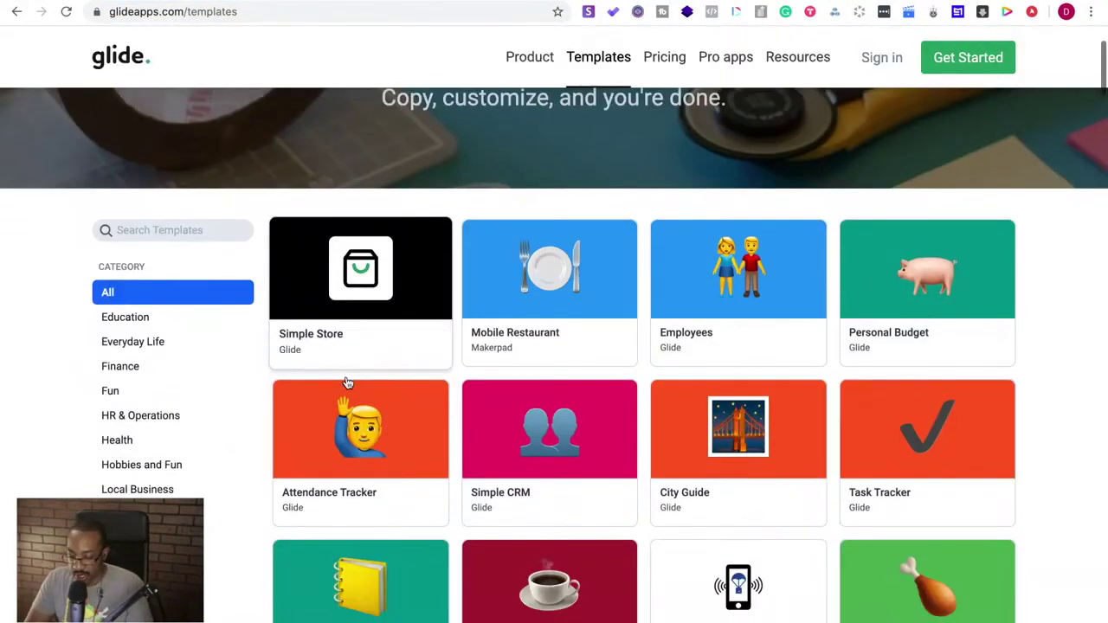
pyautogui.scroll(-4, 346, 383)
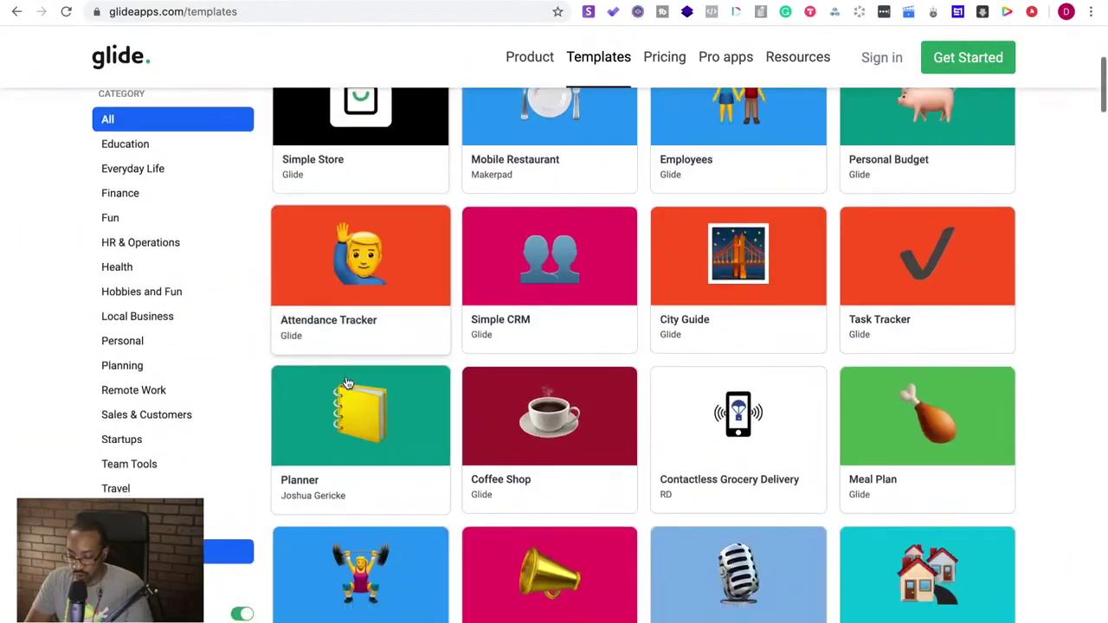
pyautogui.scroll(6, 347, 382)
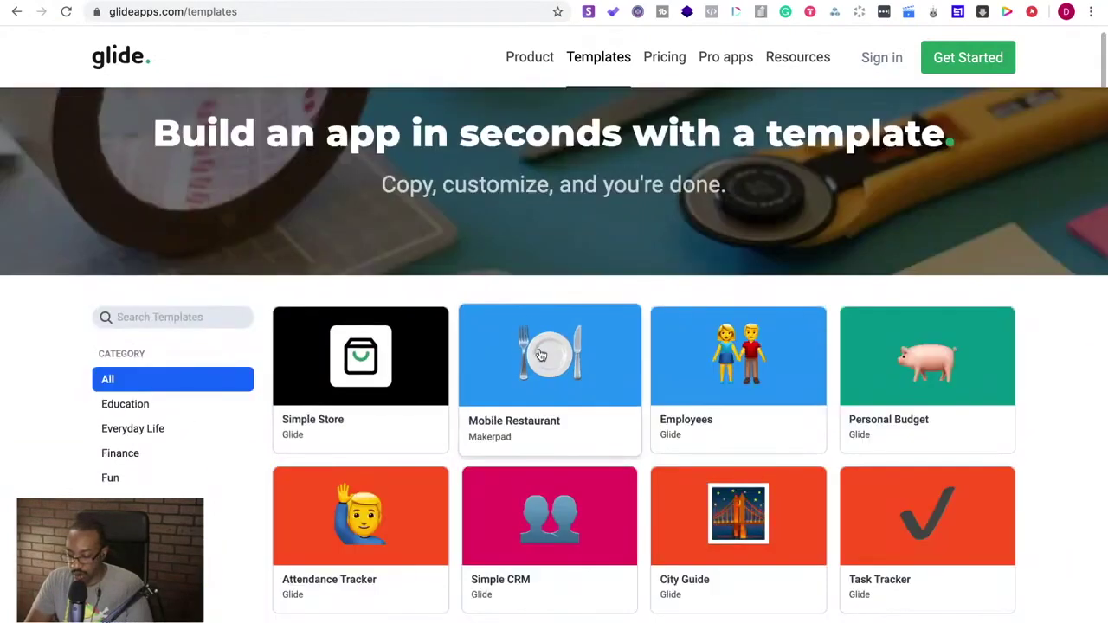
pyautogui.click(535, 362)
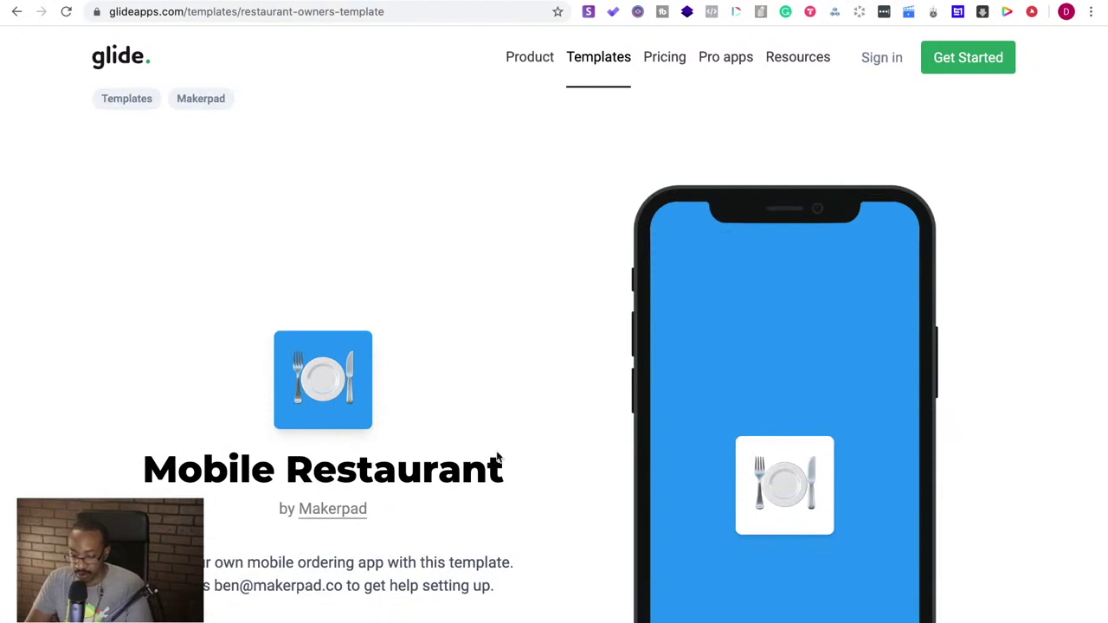
pyautogui.moveTo(522, 483); pyautogui.dragTo(157, 470)
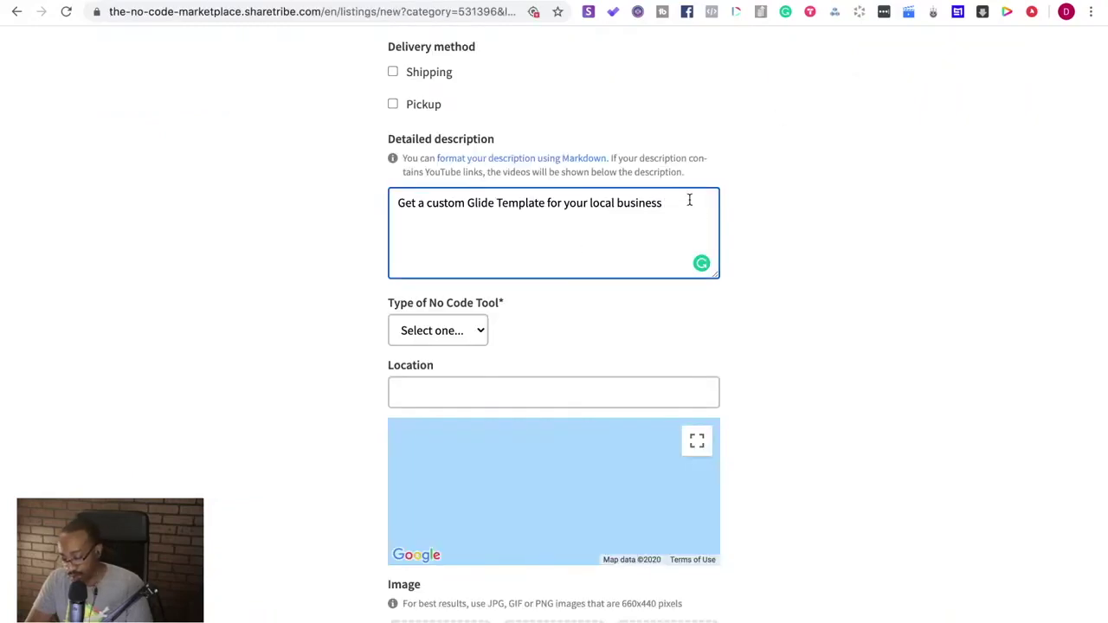
# - Extend the listing description with "Mobile Restaurants." and add the headings "Features of the Template:" and "Use Cases:" on separate lines
pyautogui.write('Mobile Restaurant')
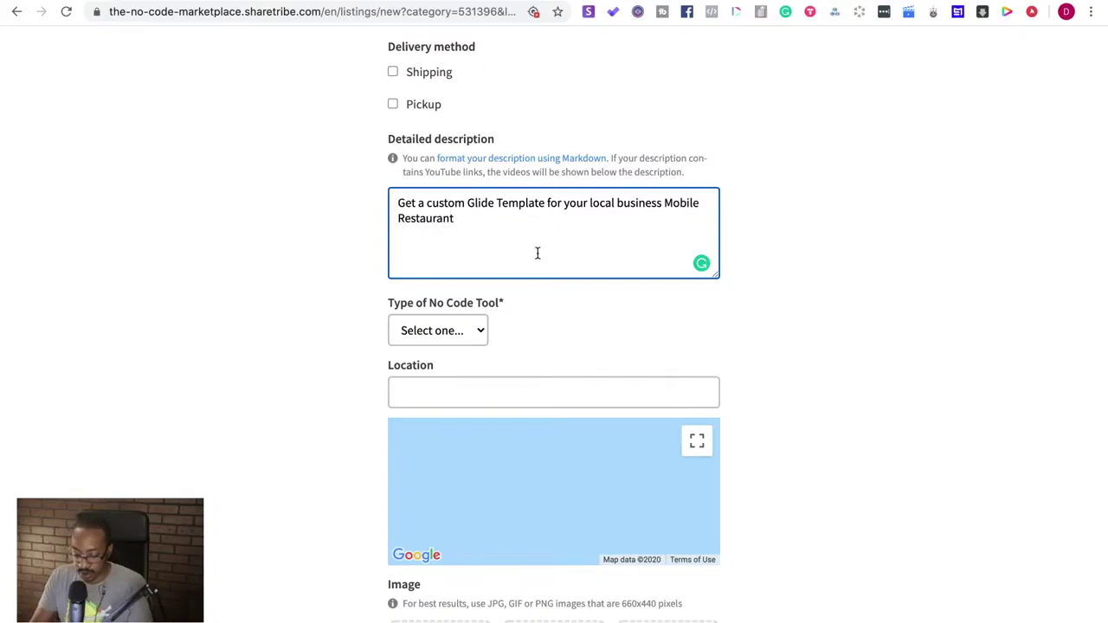
pyautogui.press('Return')
pyautogui.write('Fe')
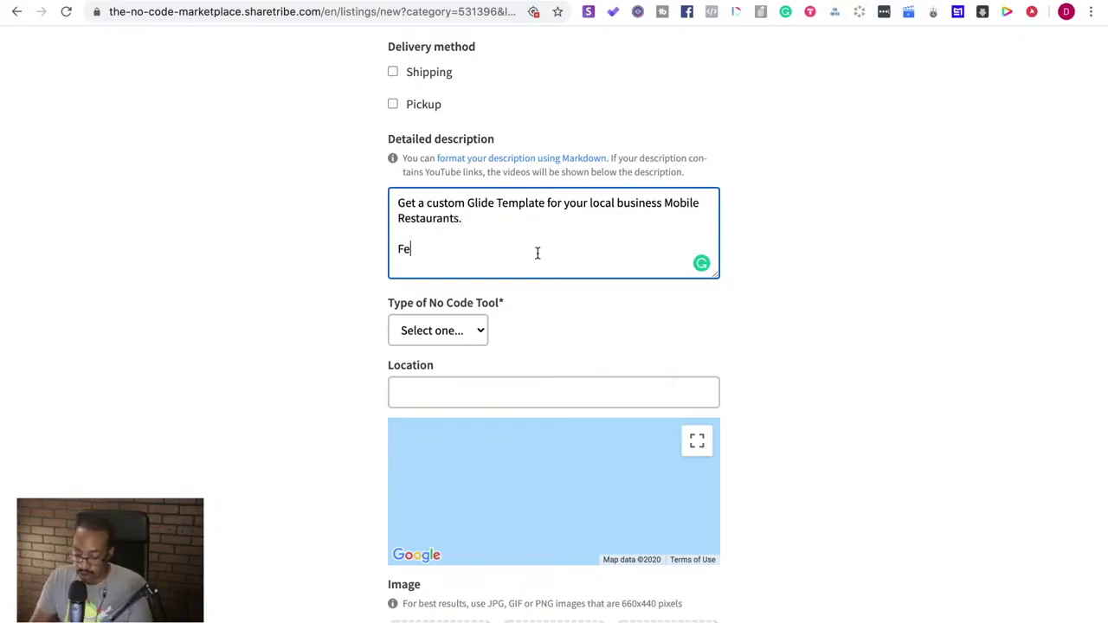
pyautogui.write('atures of the T')
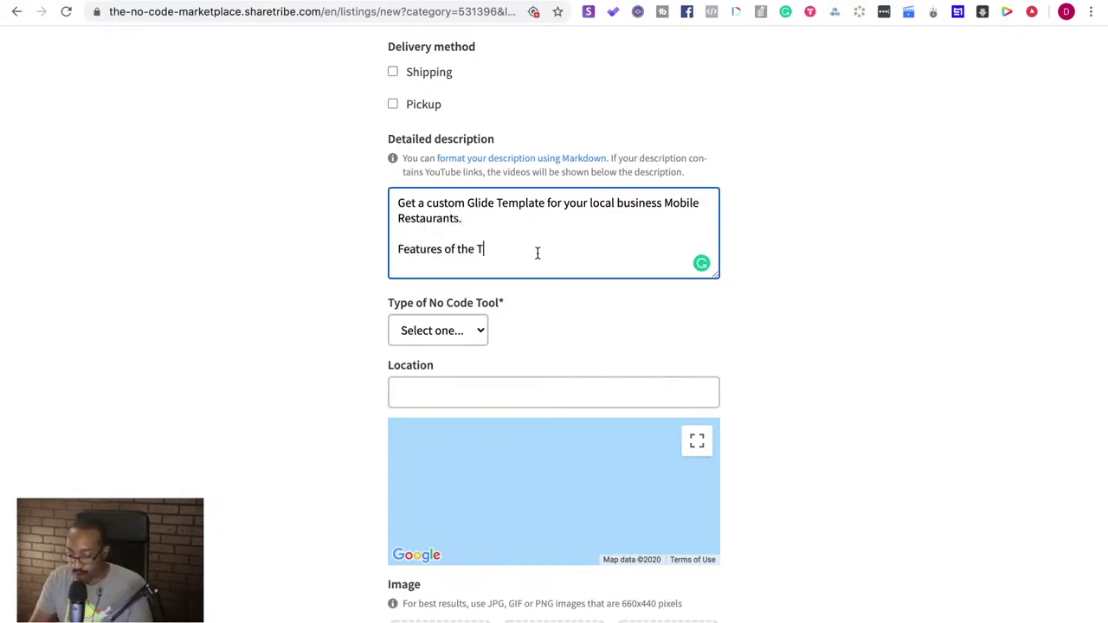
pyautogui.write('emplate:')
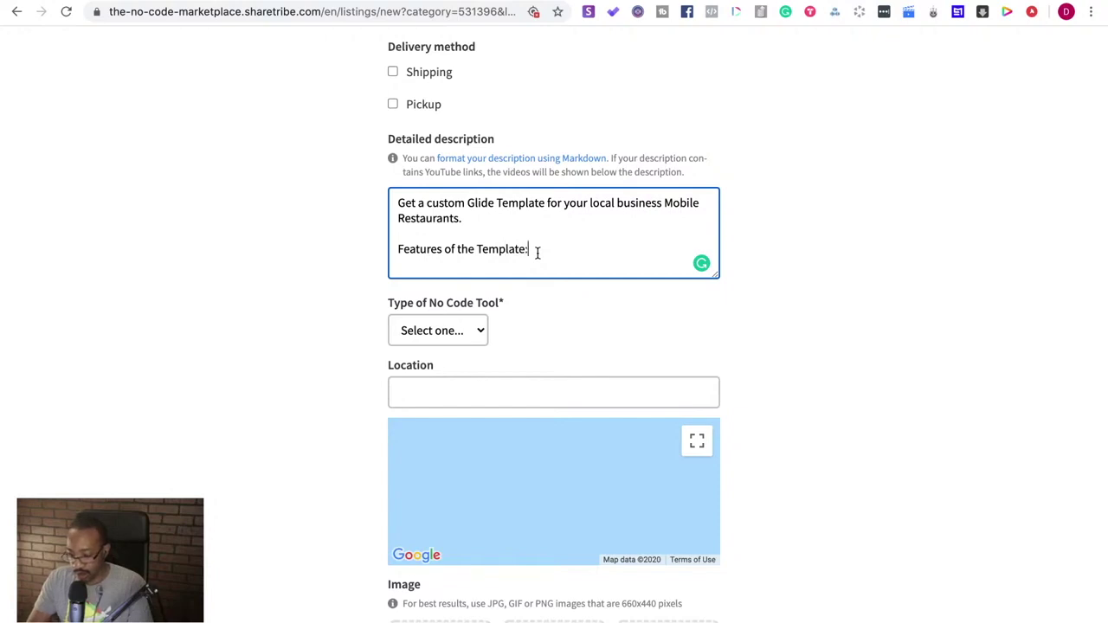
pyautogui.press('Return')
pyautogui.press('Return')
pyautogui.write('Use Cases:')
pyautogui.press('Return')
pyautogui.press('Return')
# - Insert the heading "Who this Template is Perfect For:" between the description's opening sentence and the features heading
pyautogui.click(476, 223)
pyautogui.press('Return')
pyautogui.press('Return')
pyautogui.write('WH')
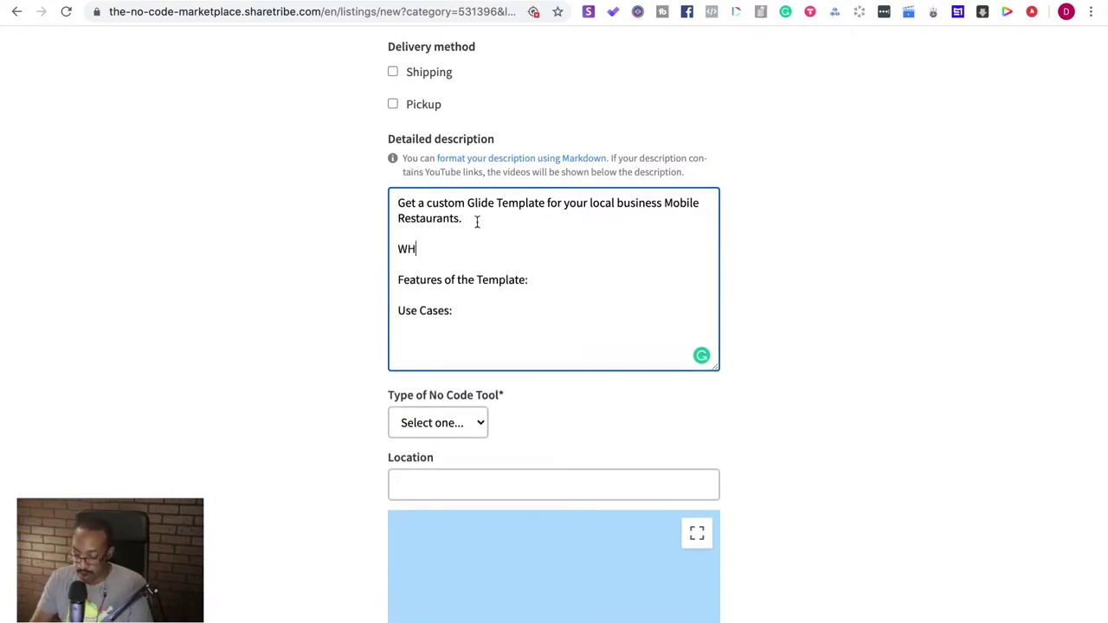
pyautogui.write('o this Template is Perfect For:')
pyautogui.click(408, 249)
pyautogui.press('BackSpace')
pyautogui.write('h')
# - Add blank lines below "Use Cases:" and change the features heading to "Key Features of the Template:"
pyautogui.click(454, 310)
pyautogui.press('Return')
pyautogui.press('Return')
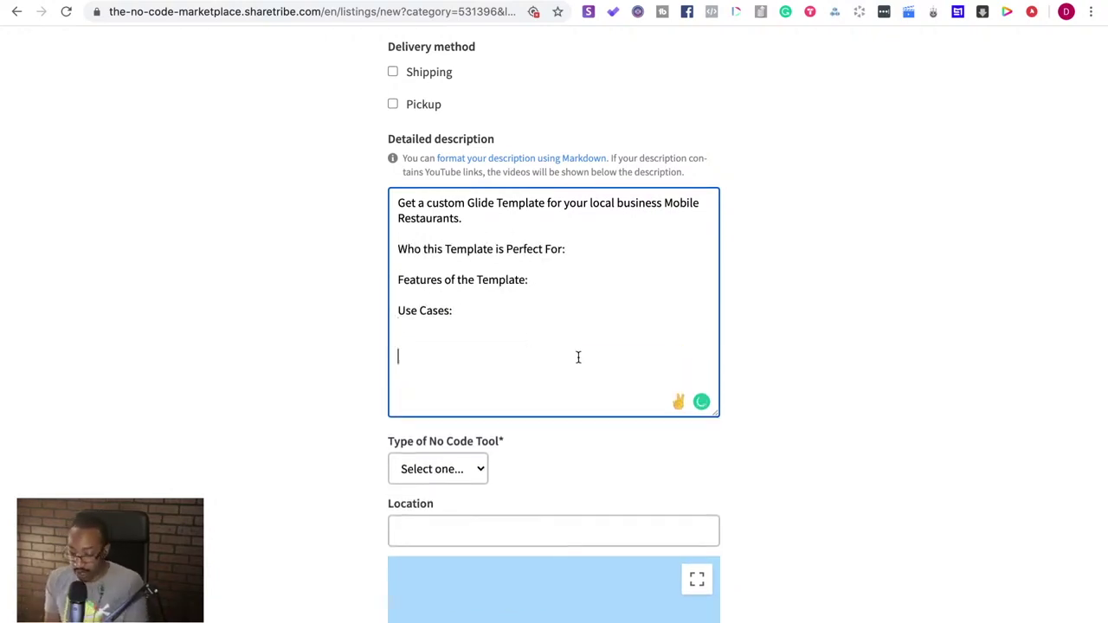
pyautogui.click(398, 280)
pyautogui.write('Key')
pyautogui.click(410, 350)
# - Set the listing's Type of No Code Tool to Glide
pyautogui.scroll(-3, 433, 348)
pyautogui.click(451, 348)
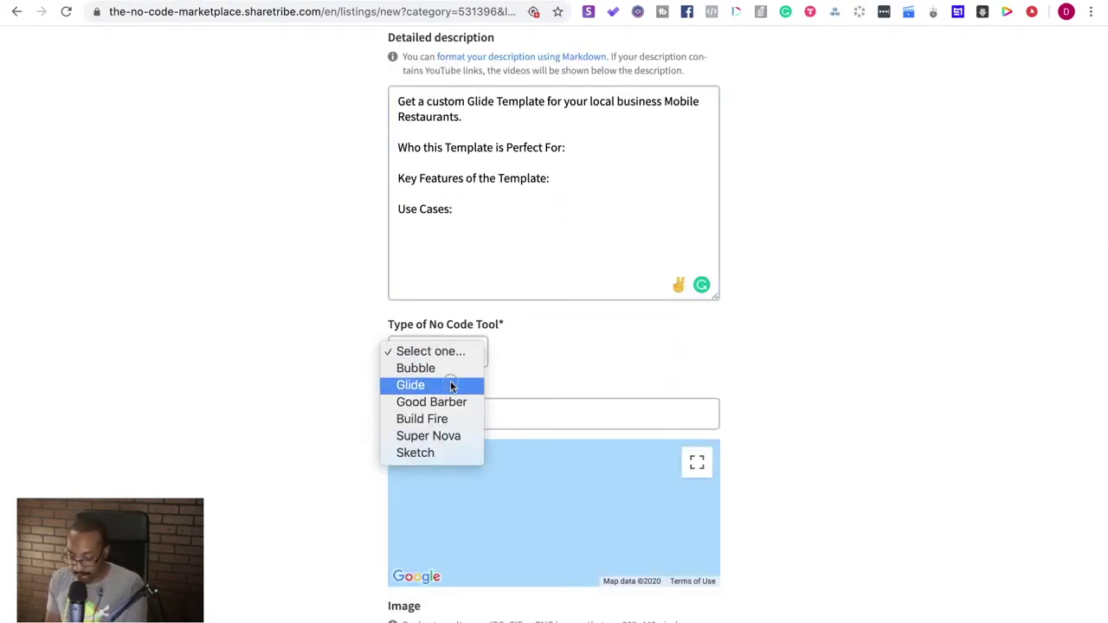
pyautogui.click(451, 385)
pyautogui.scroll(-2, 359, 440)
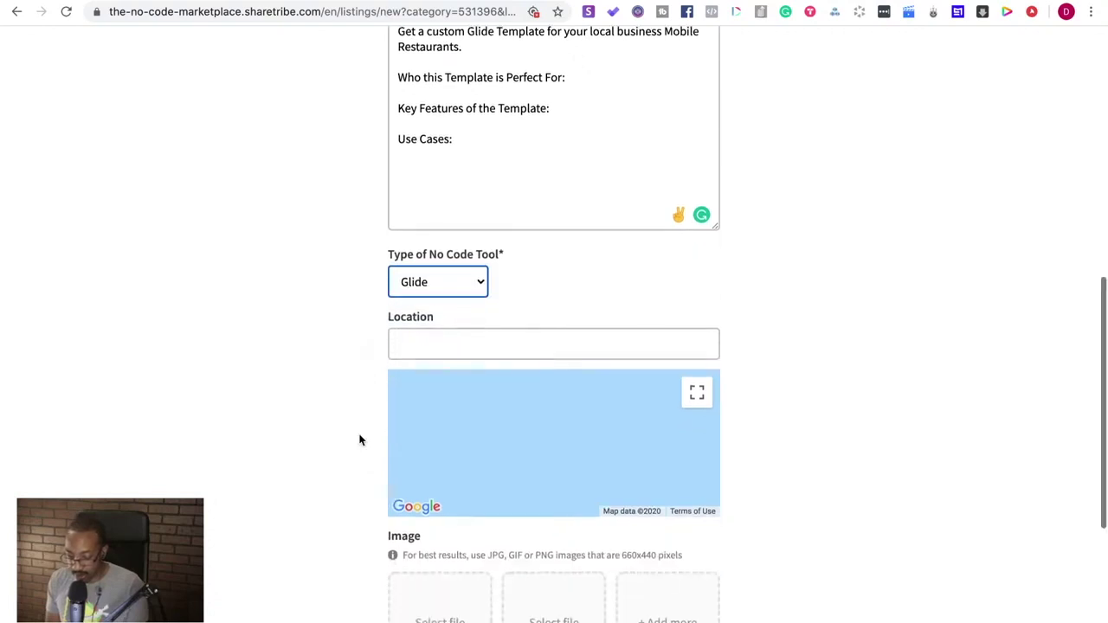
pyautogui.click(437, 284)
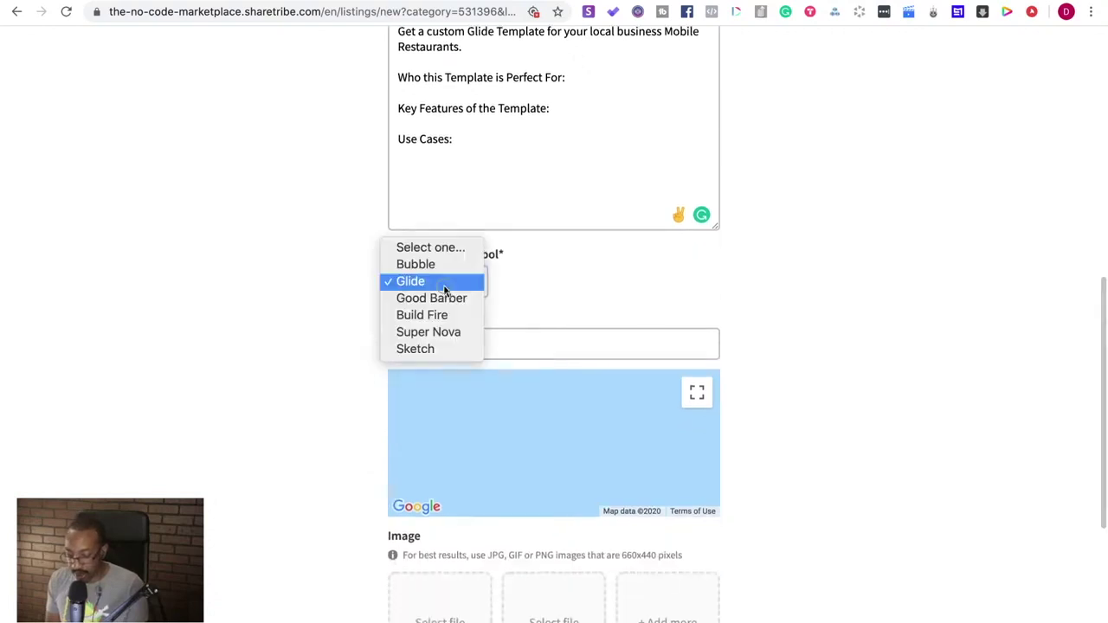
pyautogui.click(347, 348)
# - Capture a screenshot of the Mobile Restaurant icon, title and author on the Glide template page
pyautogui.scroll(-5, 394, 390)
pyautogui.scroll(-3, 392, 402)
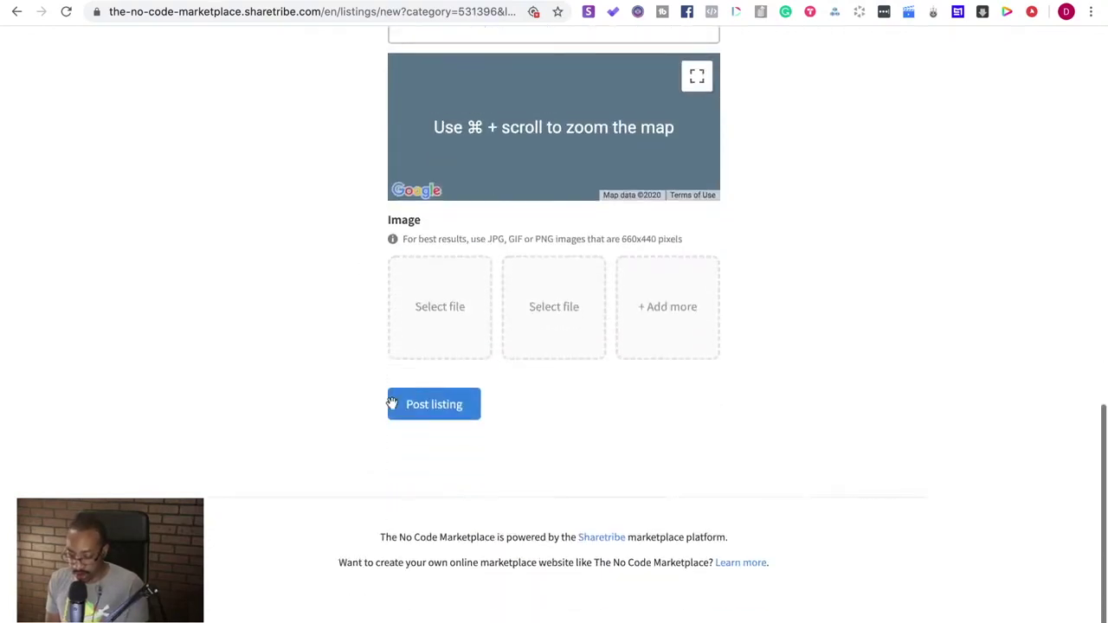
pyautogui.hotkey('ctrl', 'Tab')
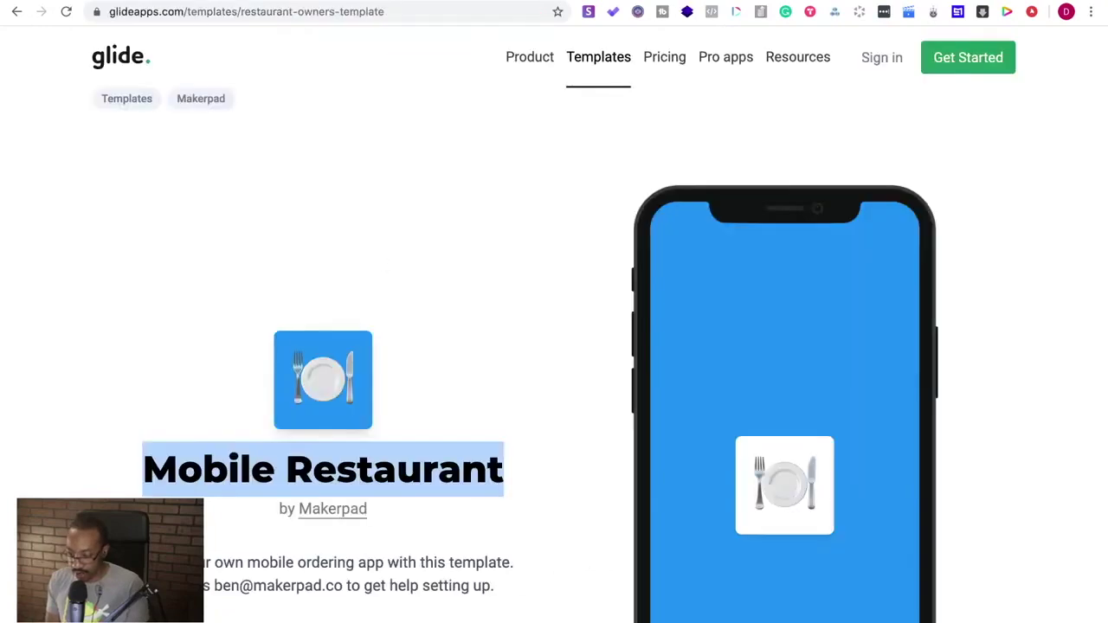
pyautogui.scroll(-10, 753, 218)
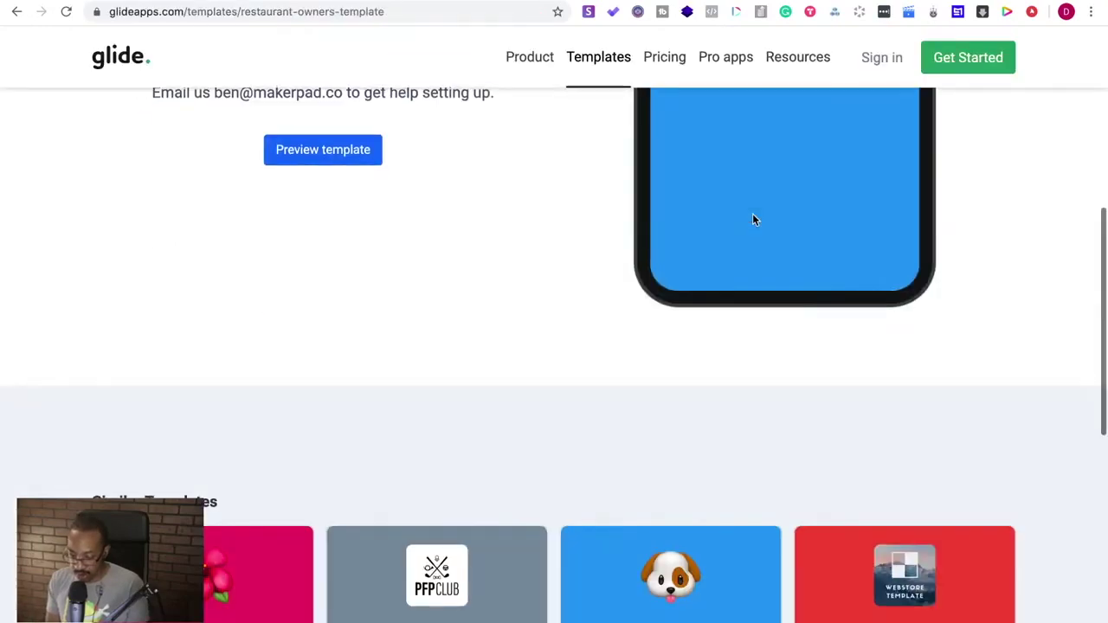
pyautogui.scroll(-5, 753, 219)
pyautogui.scroll(15, 382, 272)
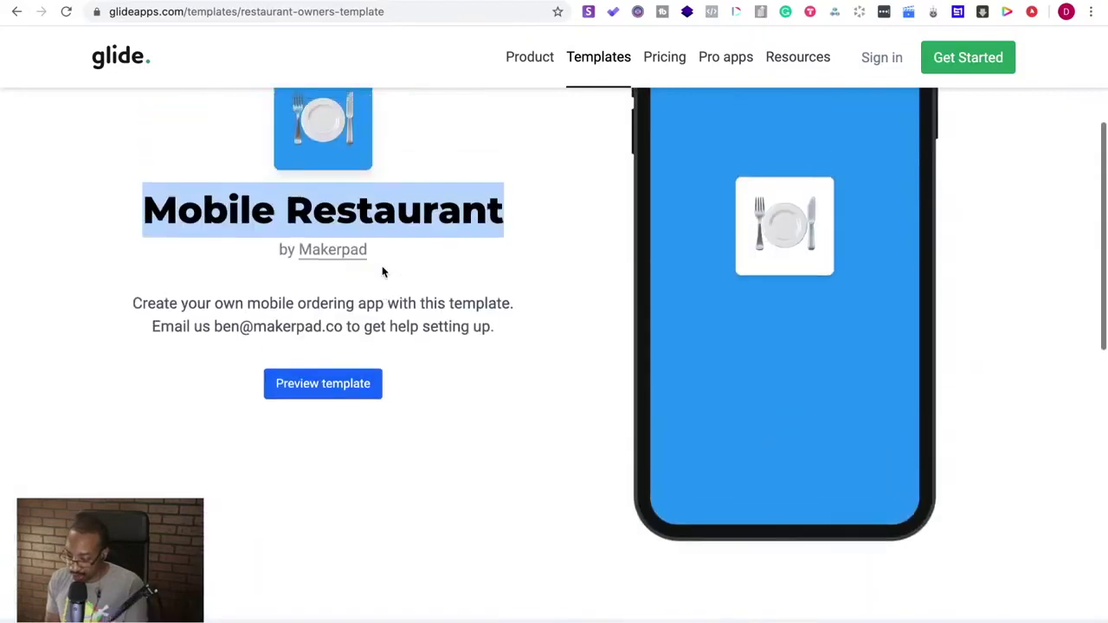
pyautogui.click(419, 258)
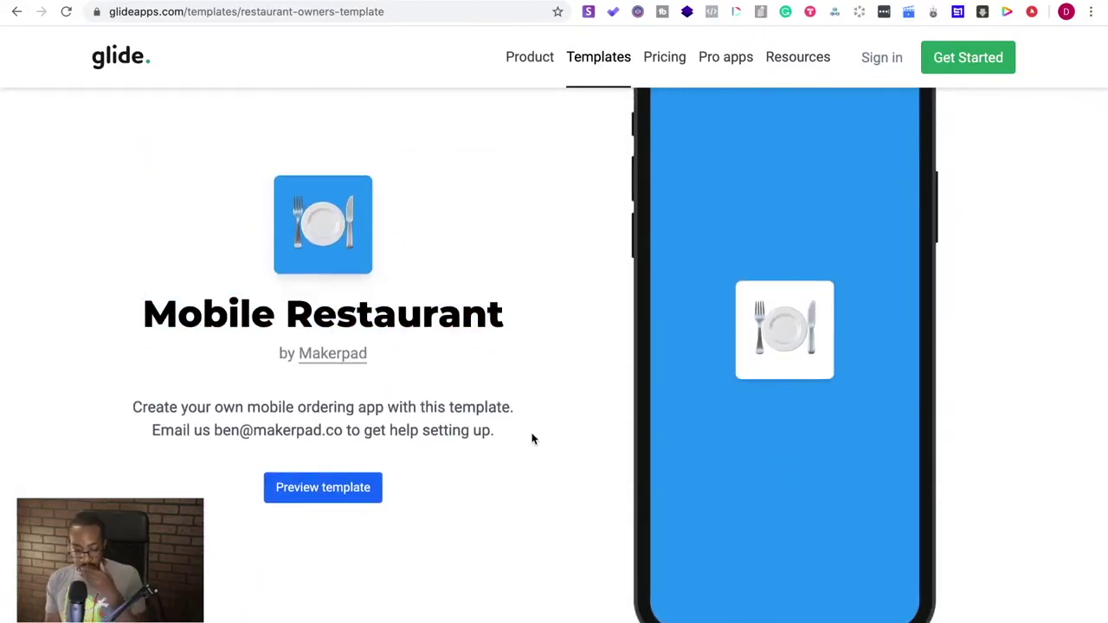
pyautogui.scroll(2, 533, 439)
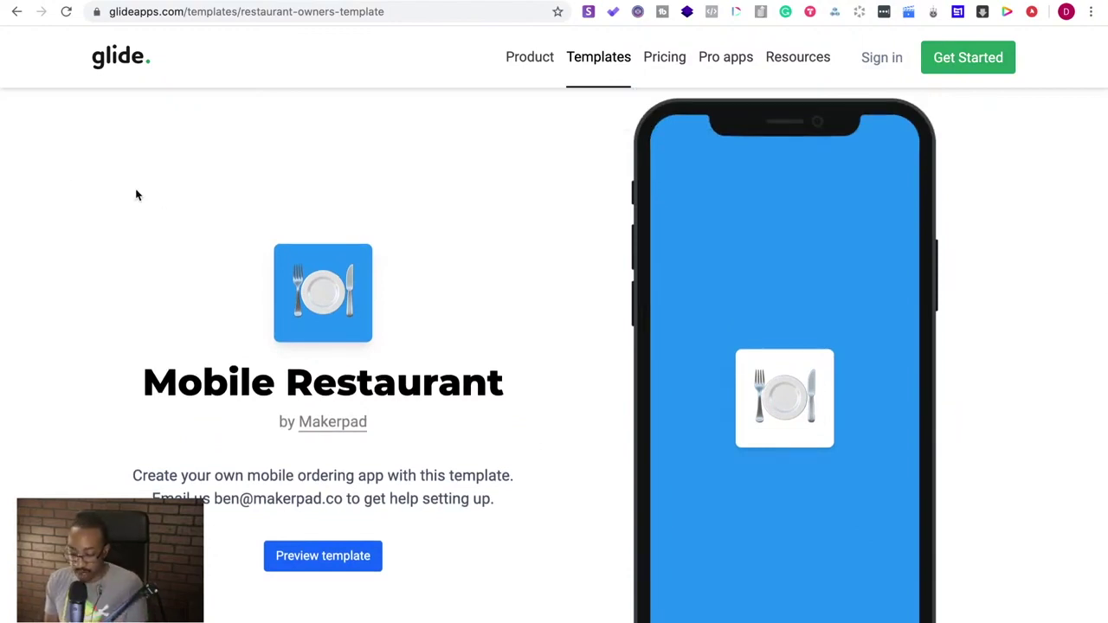
pyautogui.press('super+shift+4')
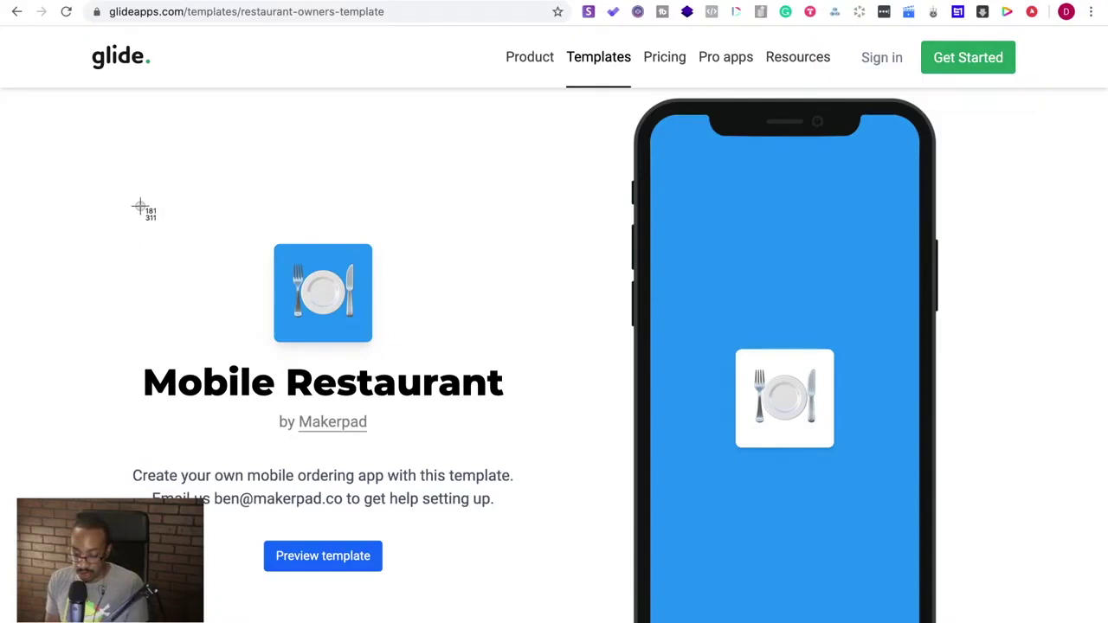
pyautogui.moveTo(126, 206); pyautogui.dragTo(565, 464)
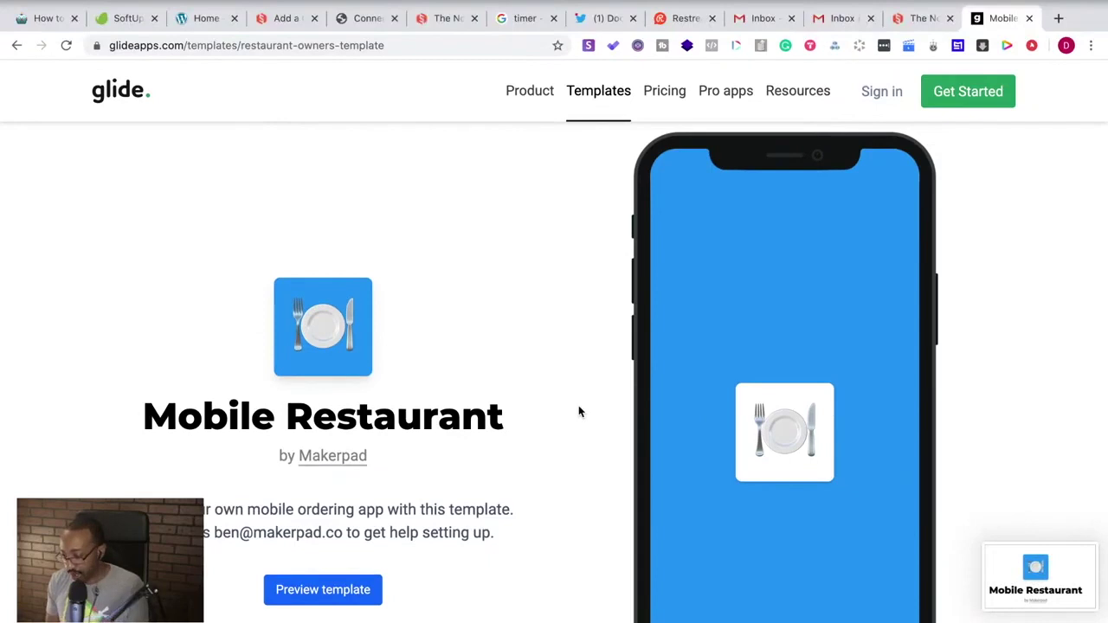
# - Upload "Screen Shot 2020-06-16 at 1.11.10 AM" from the Desktop as the Sharetribe listing's first image and post the listing
pyautogui.click(920, 18)
pyautogui.click(433, 304)
pyautogui.click(297, 126)
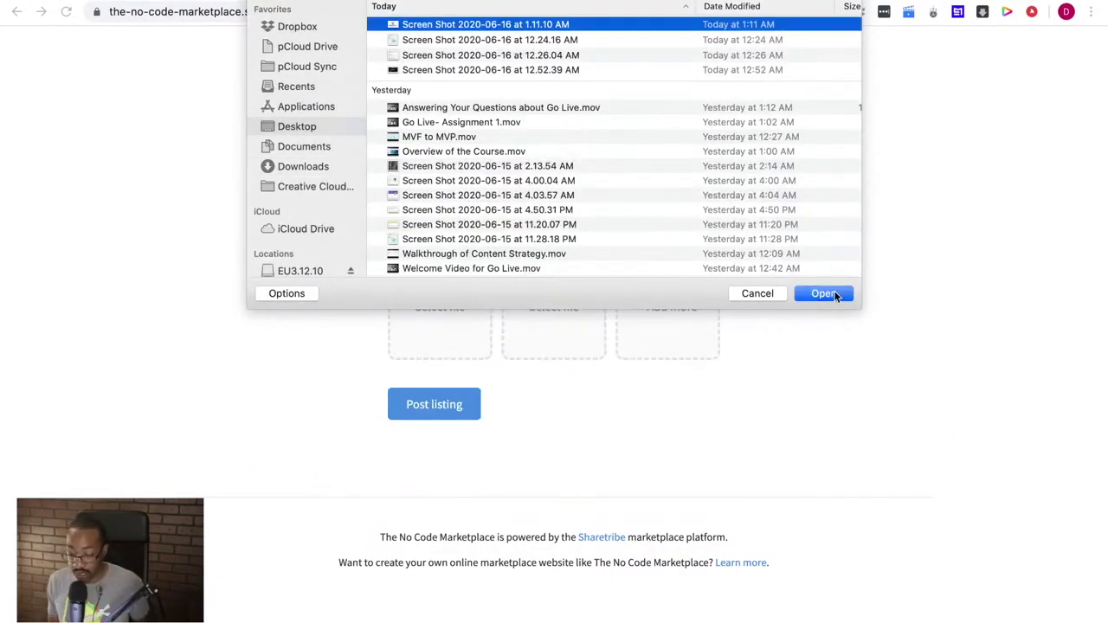
pyautogui.click(823, 292)
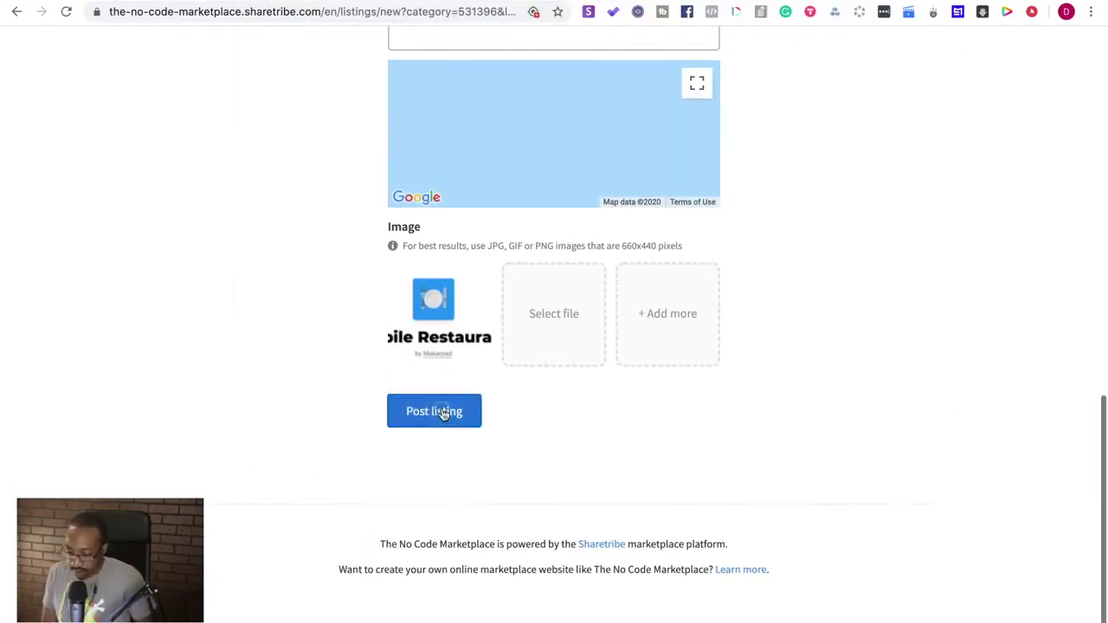
pyautogui.click(443, 413)
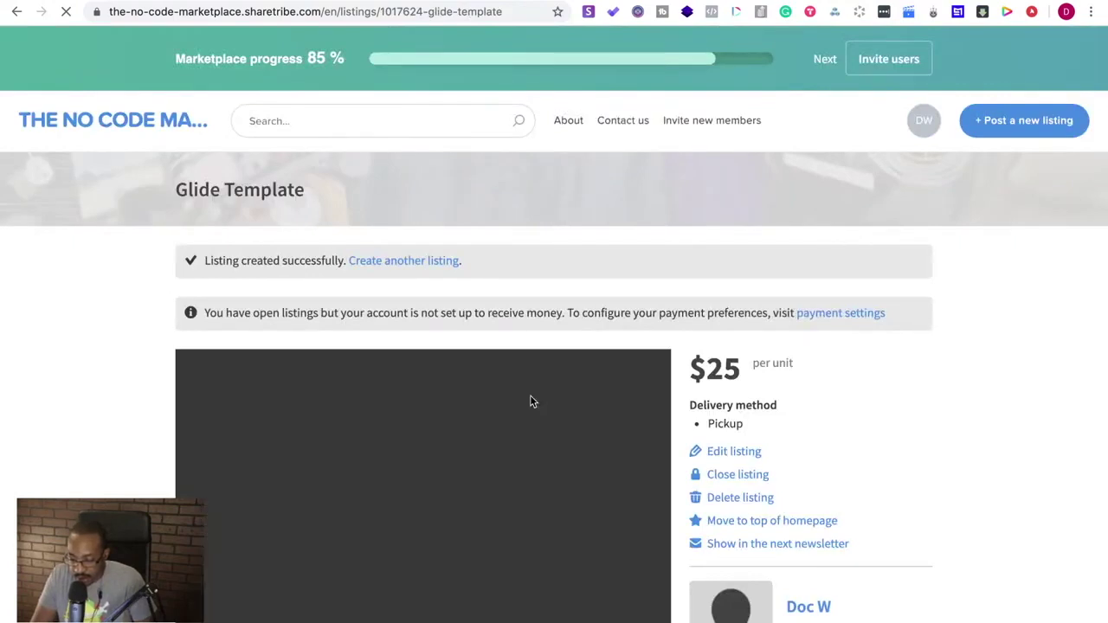
pyautogui.scroll(-1, 530, 399)
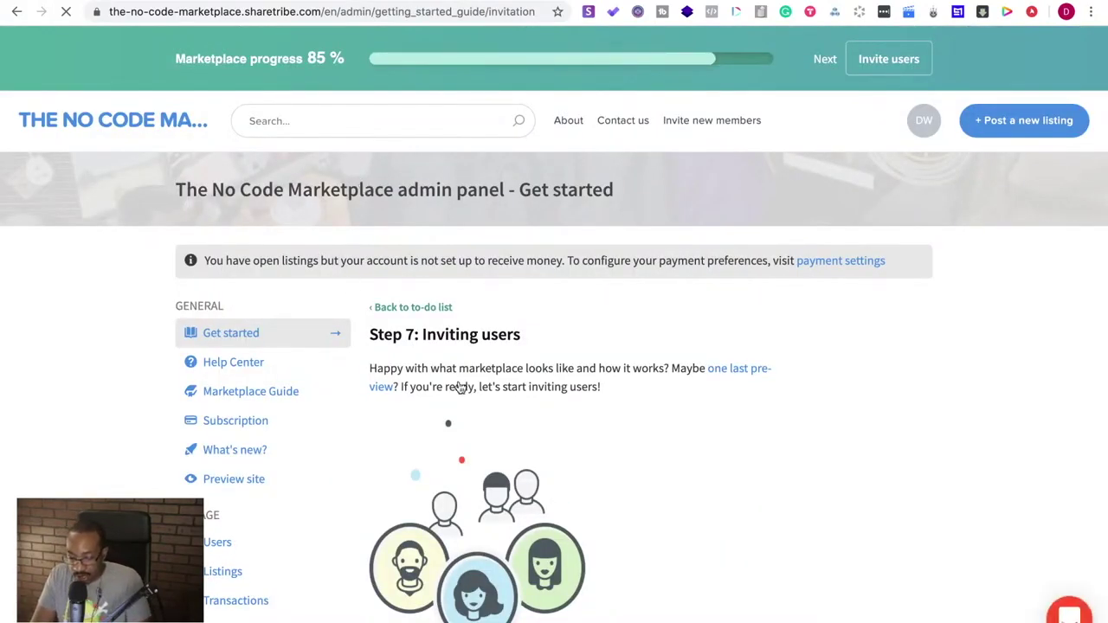
# - Look through Sharetribe's Bikerrrs example landing page and the SoftUp template kit in WordPress
pyautogui.scroll(-3, 458, 381)
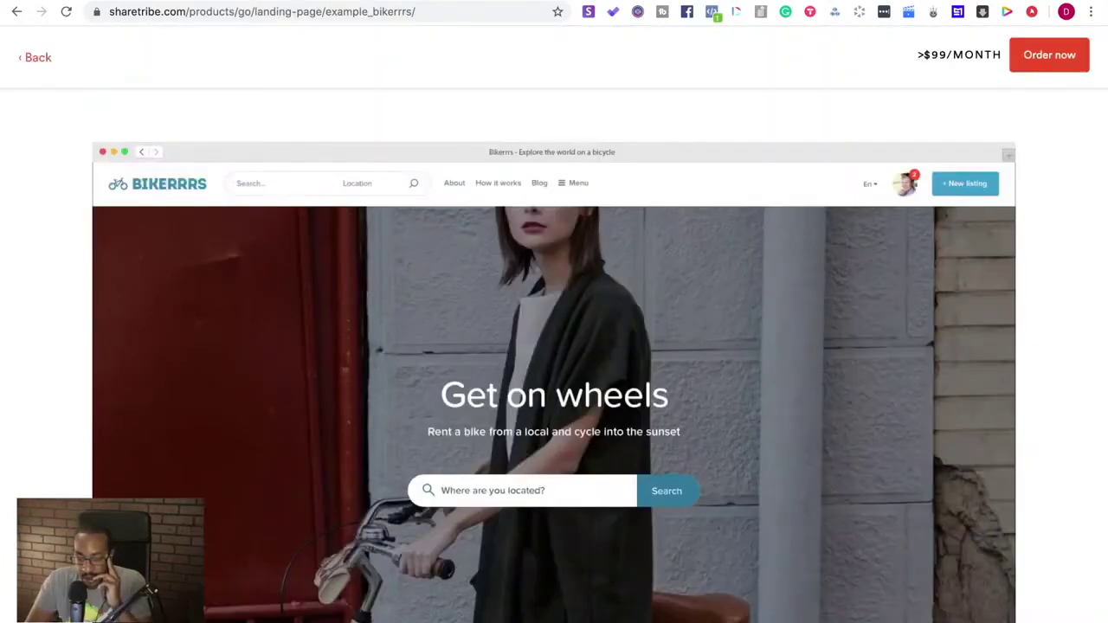
pyautogui.scroll(-10, 405, 336)
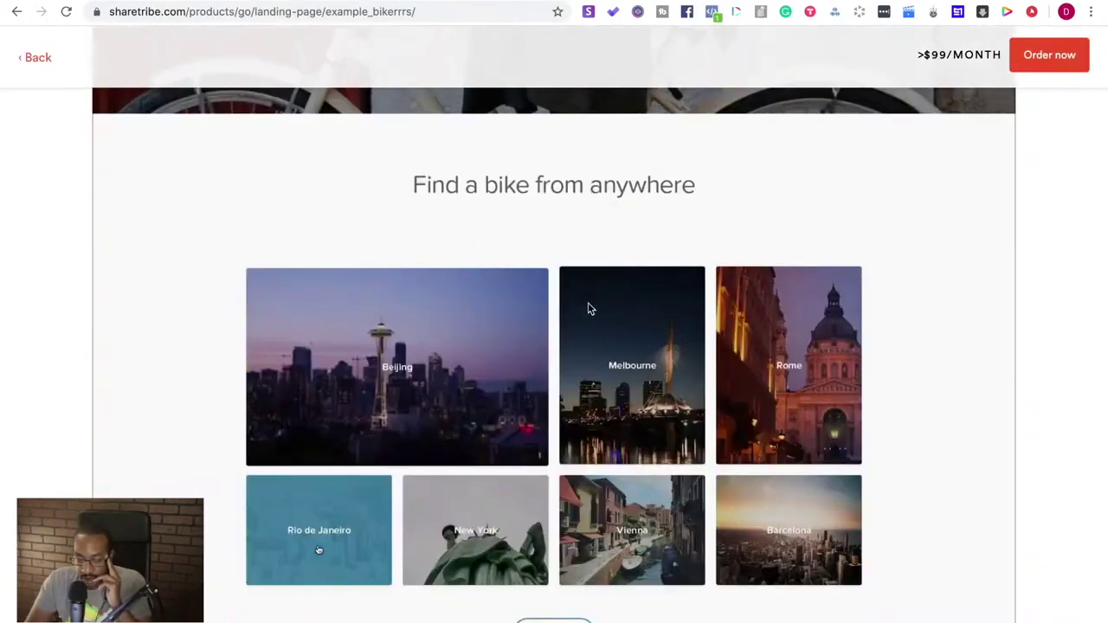
pyautogui.scroll(-10, 588, 309)
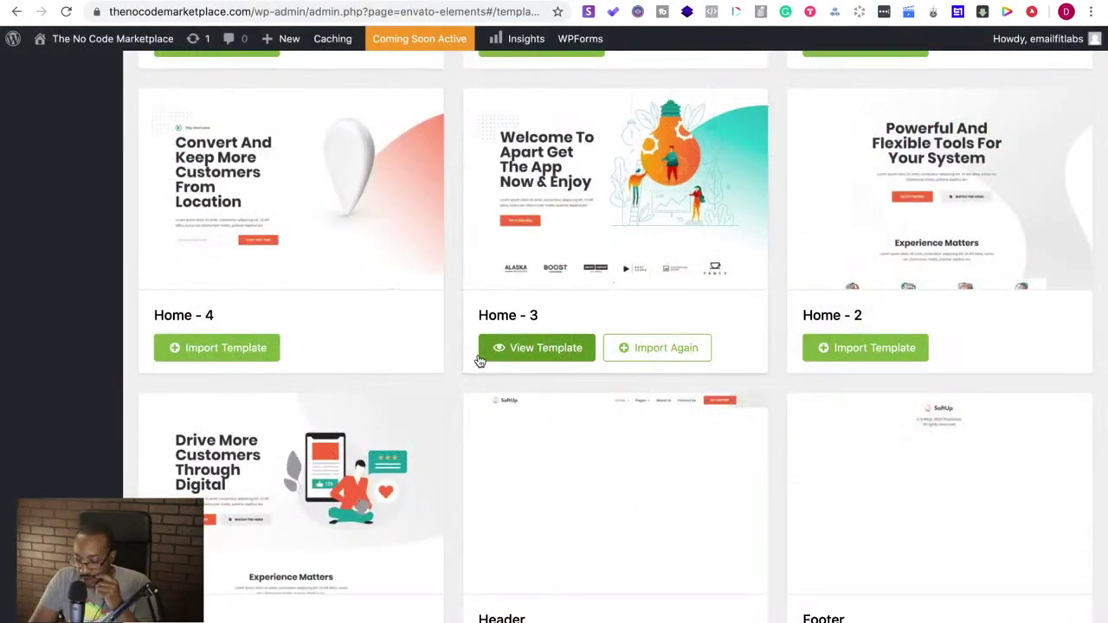
pyautogui.scroll(10, 478, 357)
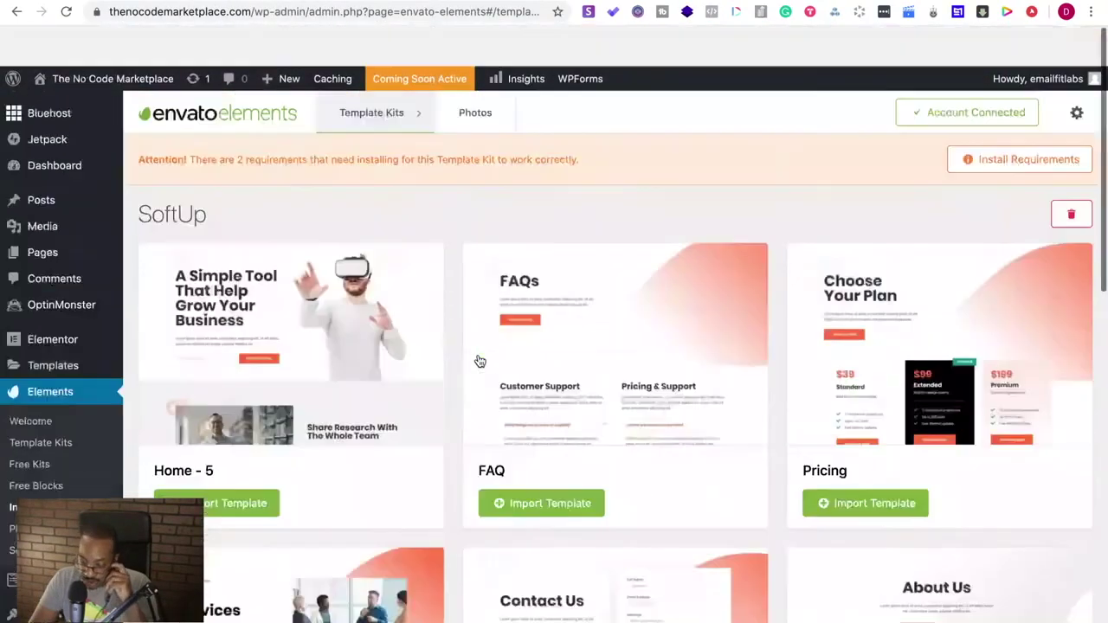
# - Replace the hero heading's title on the Elementor page with "Welcome the No Code"
pyautogui.moveTo(49, 218)
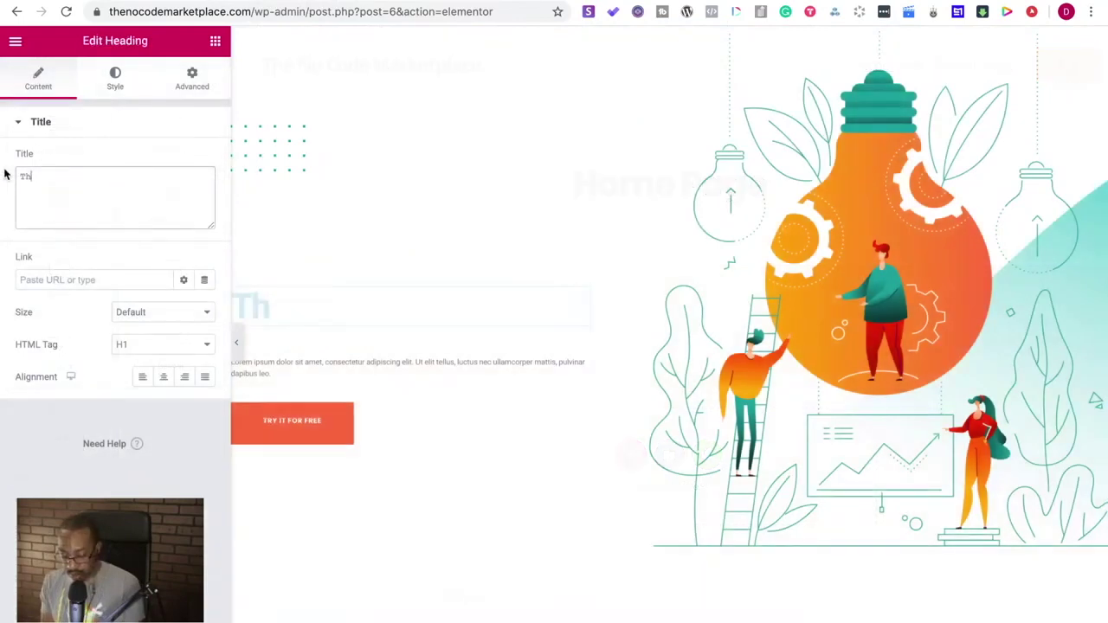
pyautogui.press('BackSpace')
pyautogui.press('BackSpace')
pyautogui.write('W')
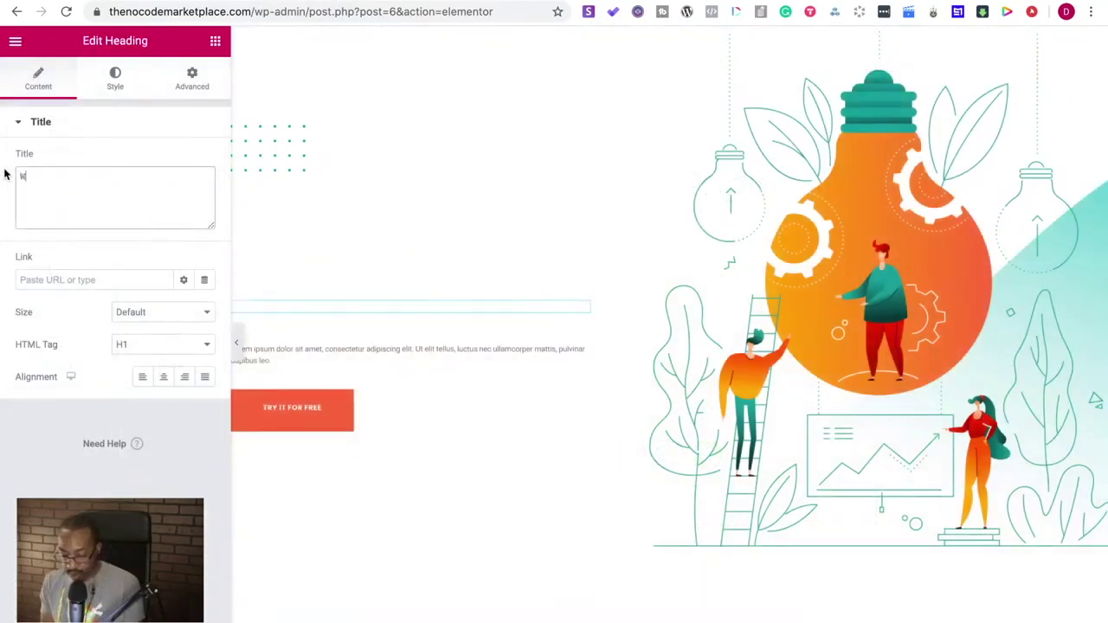
pyautogui.write('elcome the N')
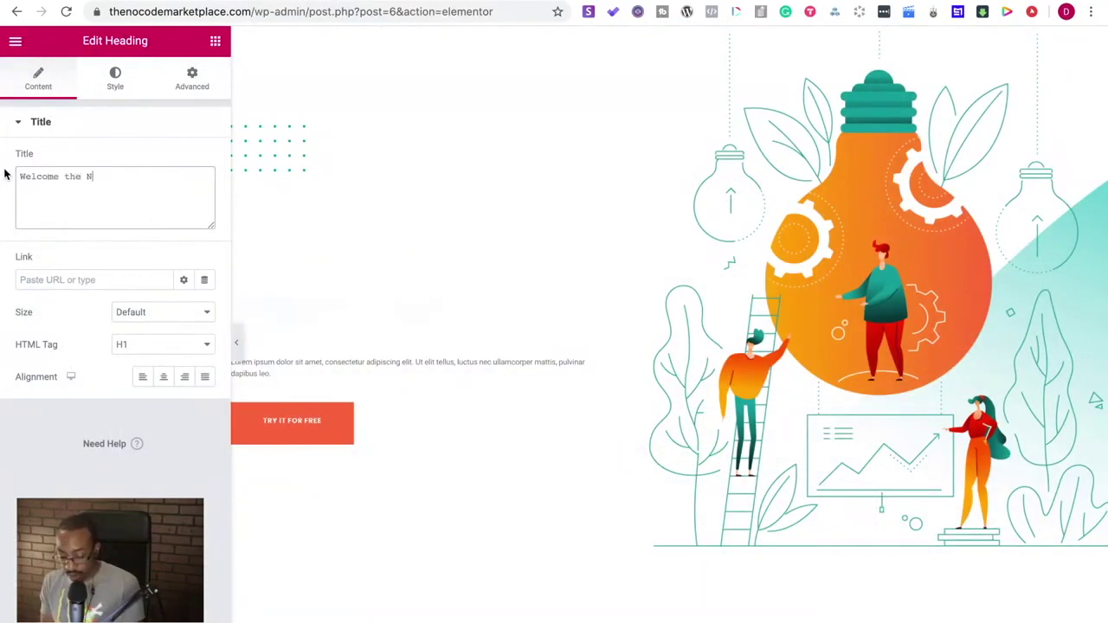
pyautogui.write('o Code')
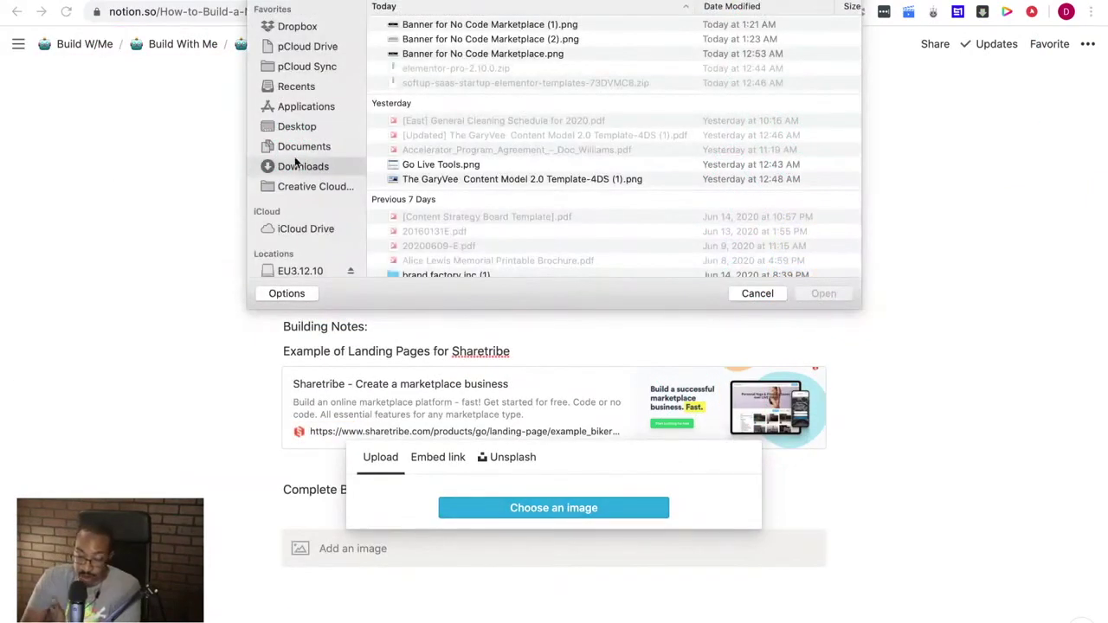
# - Upload "Screen Shot 2020-06-16 at 1.38.28 AM" from the Desktop into the image block under "Complete Build Time:" in Notion
pyautogui.click(297, 127)
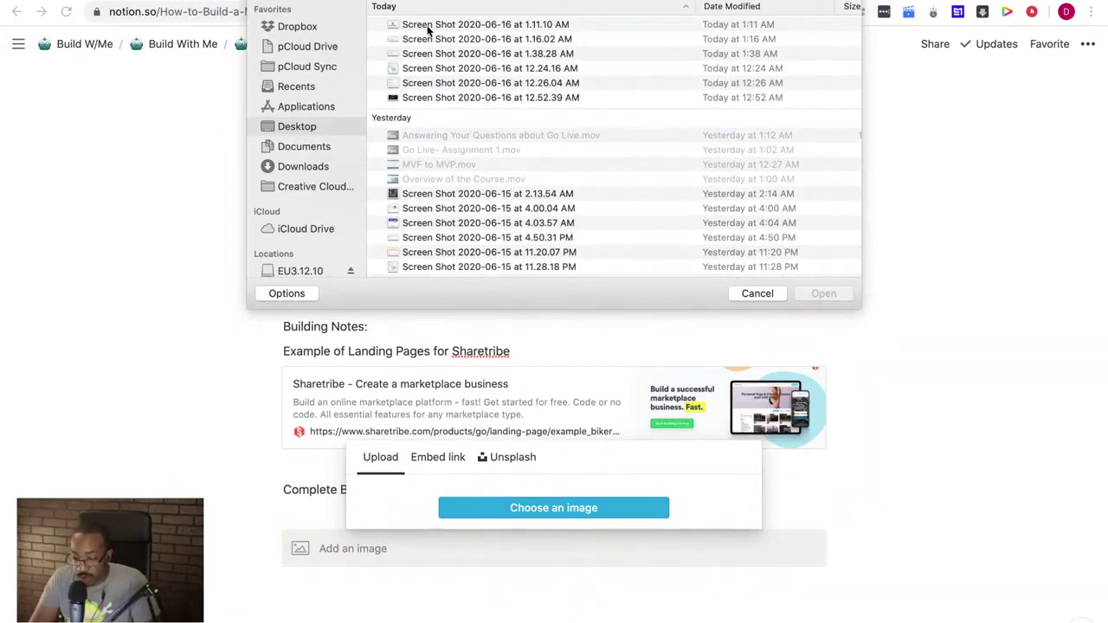
pyautogui.click(427, 39)
pyautogui.press('space')
pyautogui.press('Down')
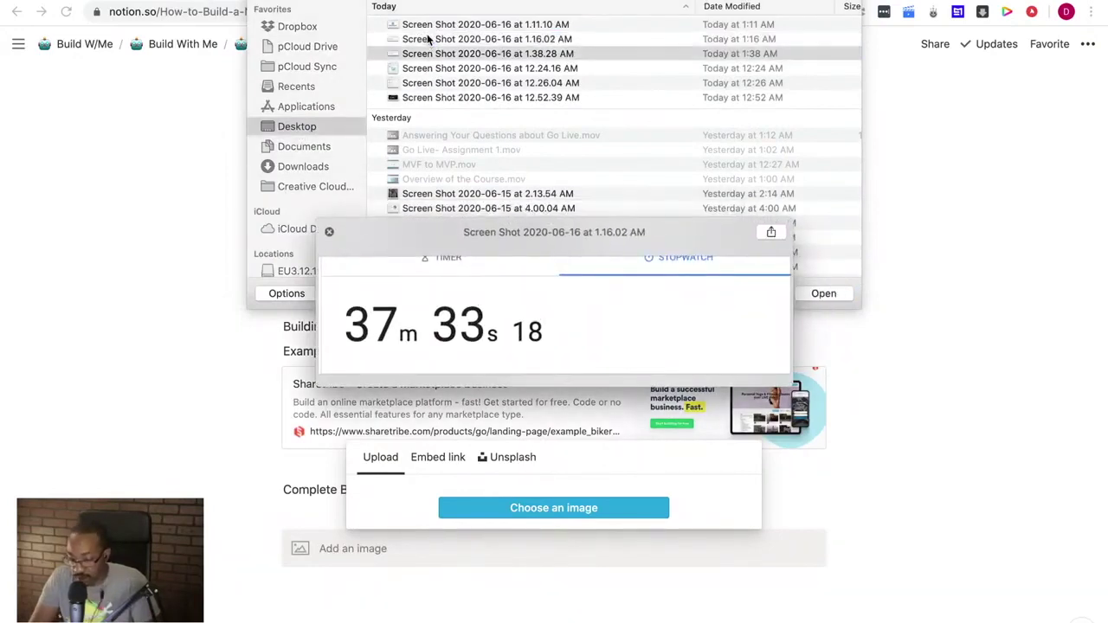
pyautogui.press('space')
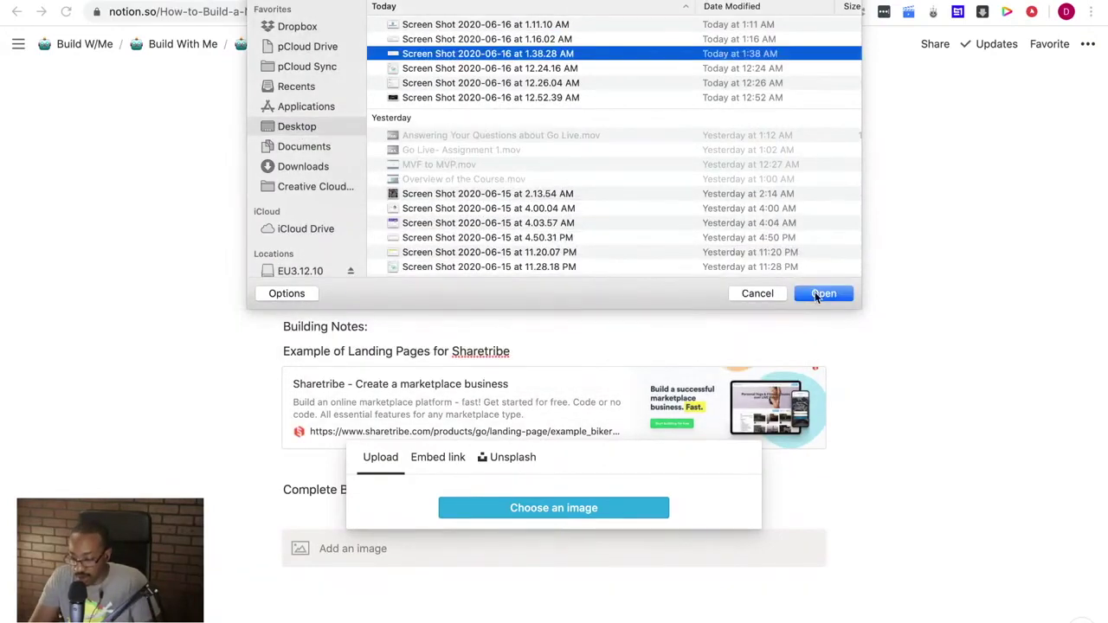
pyautogui.click(824, 294)
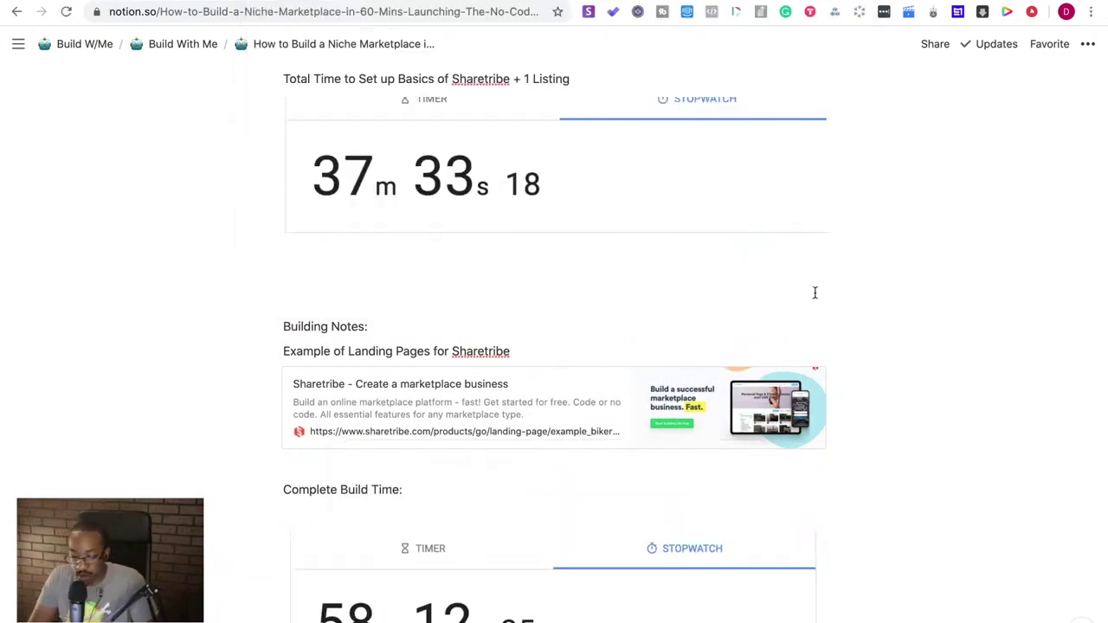
# - Add an empty line below the stopwatch image and make the "Complete Build Time:" label bold
pyautogui.scroll(-5, 606, 344)
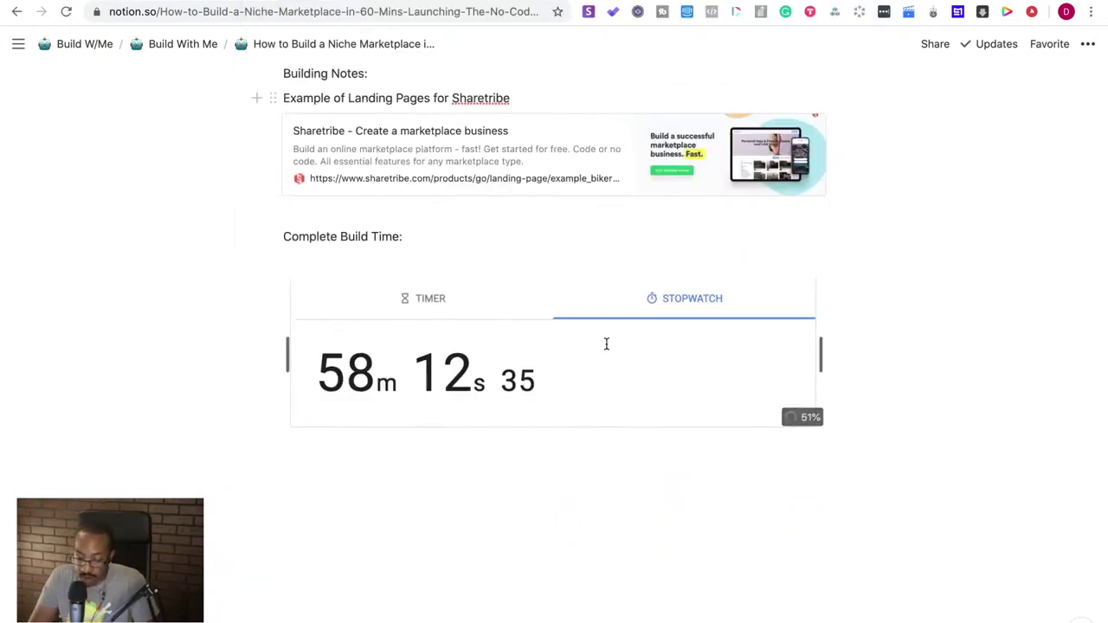
pyautogui.click(475, 447)
pyautogui.press('Return')
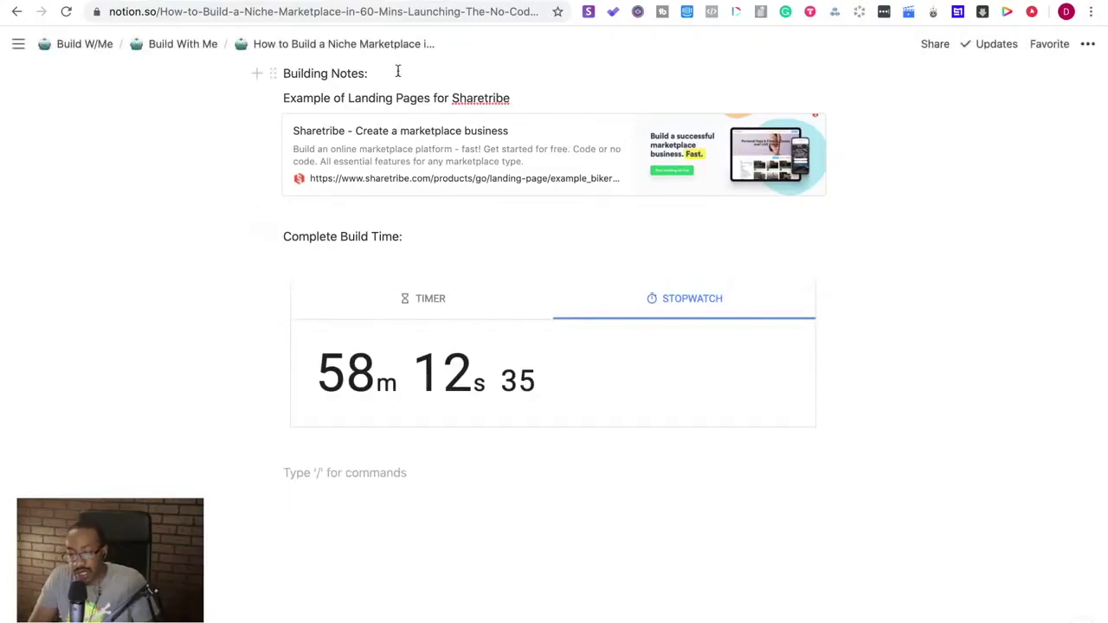
pyautogui.moveTo(427, 332)
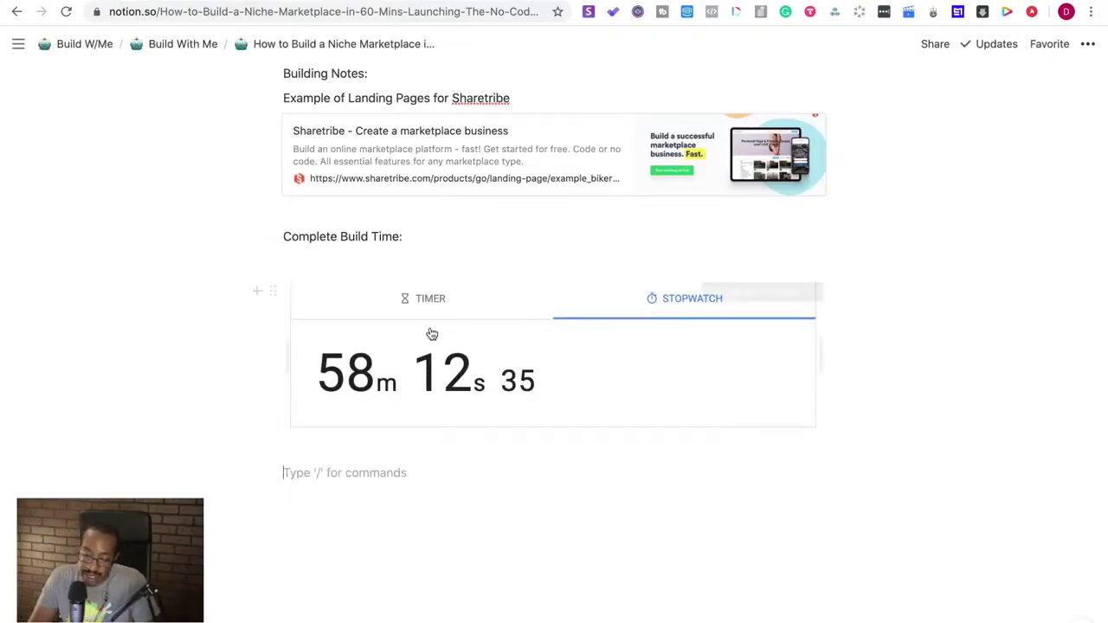
pyautogui.moveTo(408, 237); pyautogui.dragTo(286, 236)
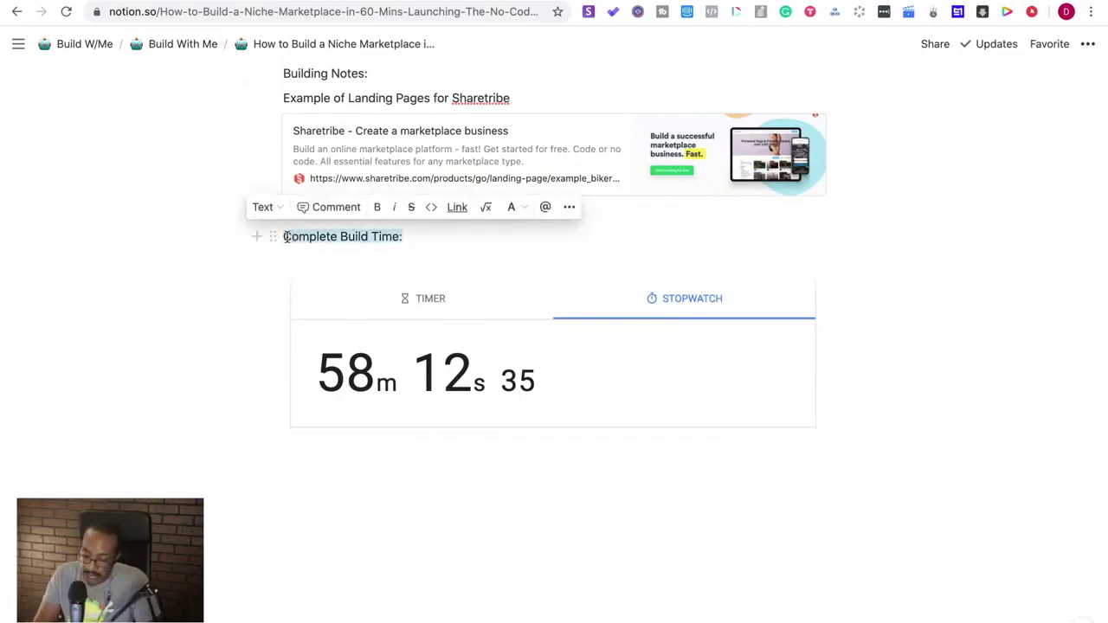
pyautogui.hotkey('ctrl', 'b')
pyautogui.click(350, 460)
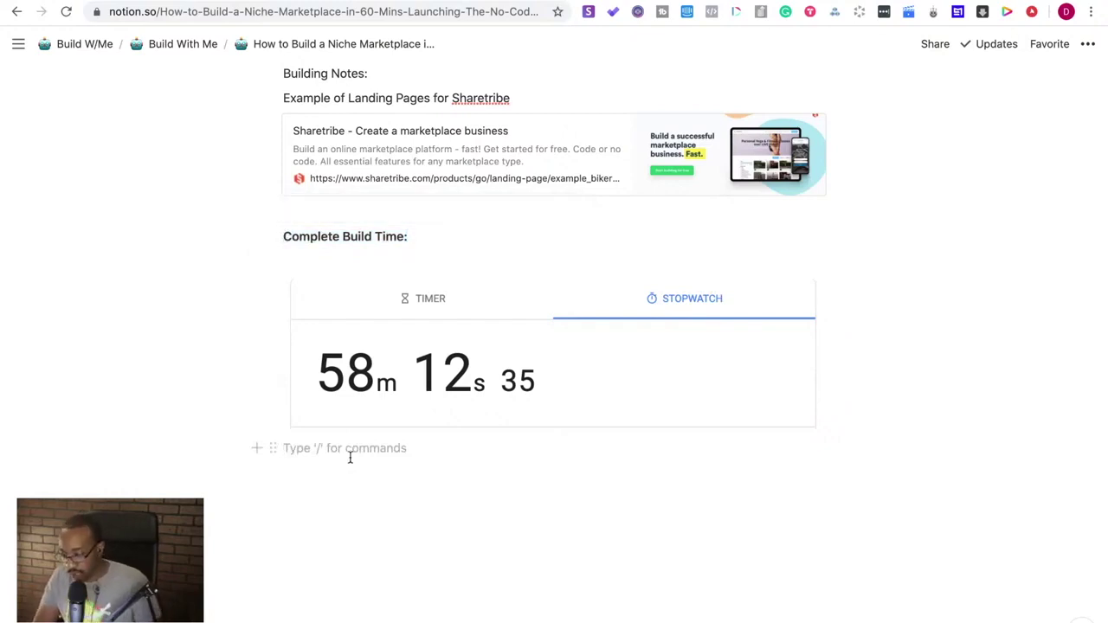
pyautogui.scroll(20, 350, 459)
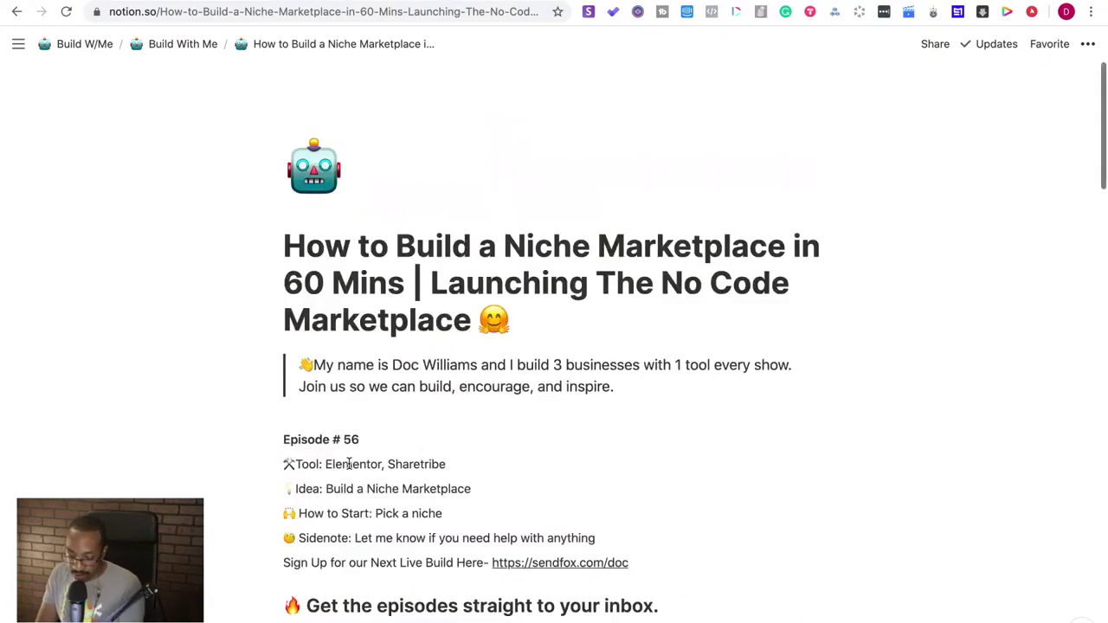
pyautogui.scroll(-3, 346, 353)
pyautogui.scroll(3, 346, 353)
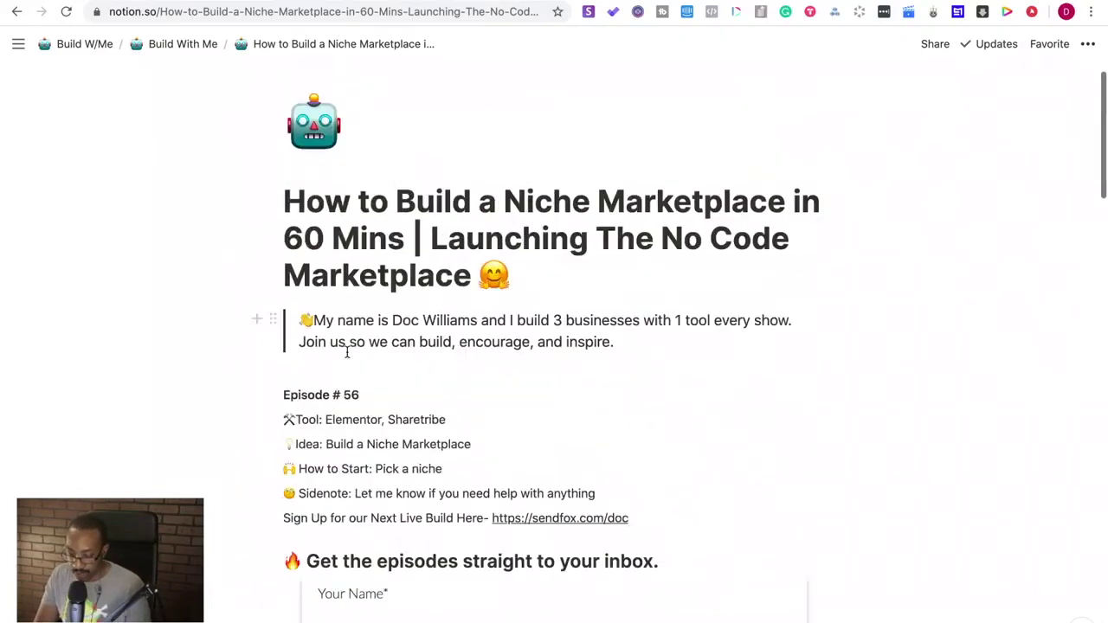